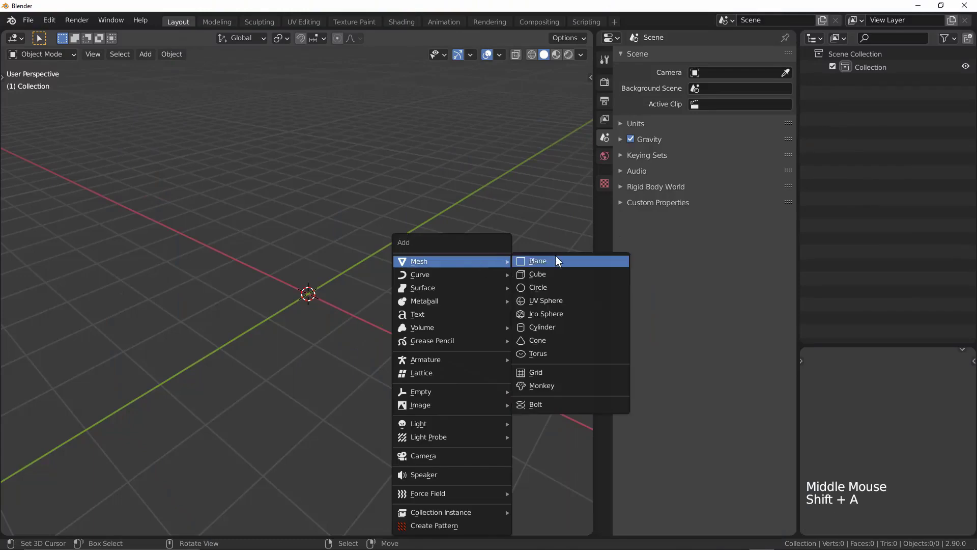
Add a circle mesh and extrude its edge loop inward to about half the radius, forming a flat hat brim
left_click(559, 289)
middle_click_drag(395, 310, 428, 285)
middle_click_drag(427, 285, 476, 266, "ctrl")
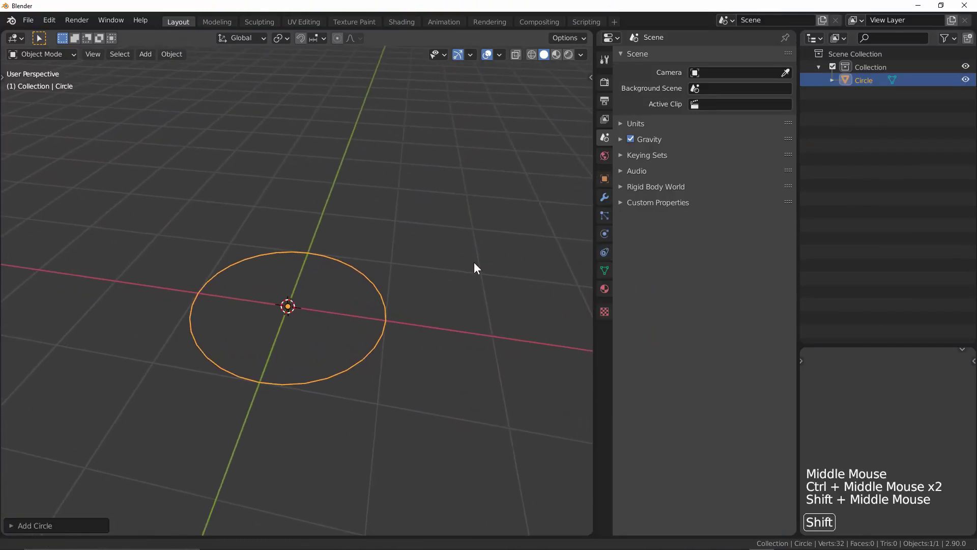
key("Tab")
scroll(473, 261, "up", 2)
key("e")
key("s")
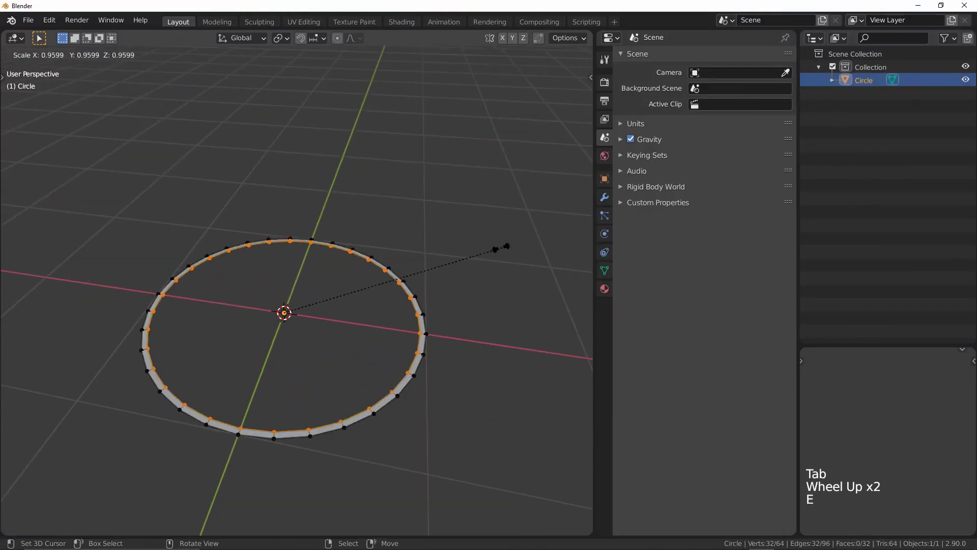
left_click(395, 264)
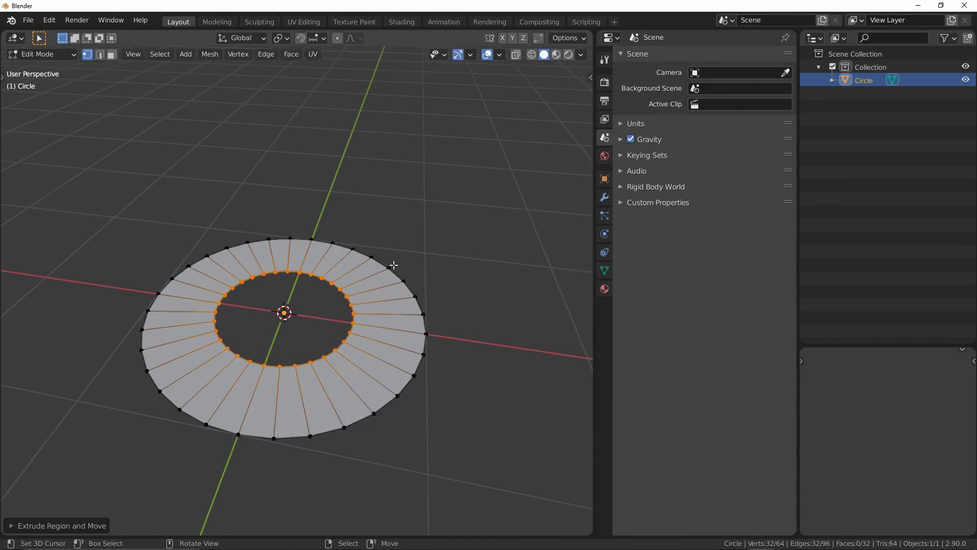
Raise the brim's inner edge loop about 0.1 m along Z
key("g")
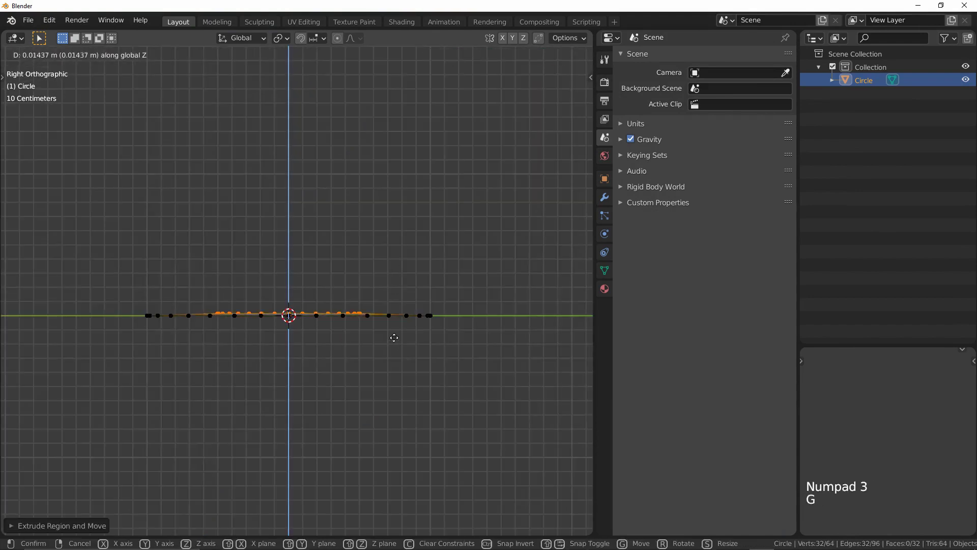
left_click(397, 322)
middle_click_drag(395, 319, 392, 356, "shift")
Extrude the inner loop upward about 0.9 m and scale it down to form a tapered cone
key("e")
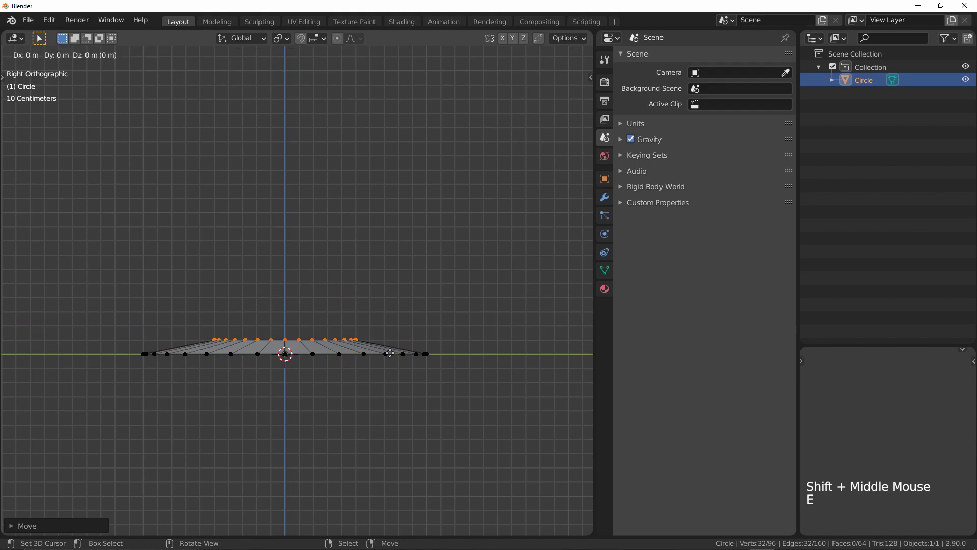
left_click(408, 228)
key("s")
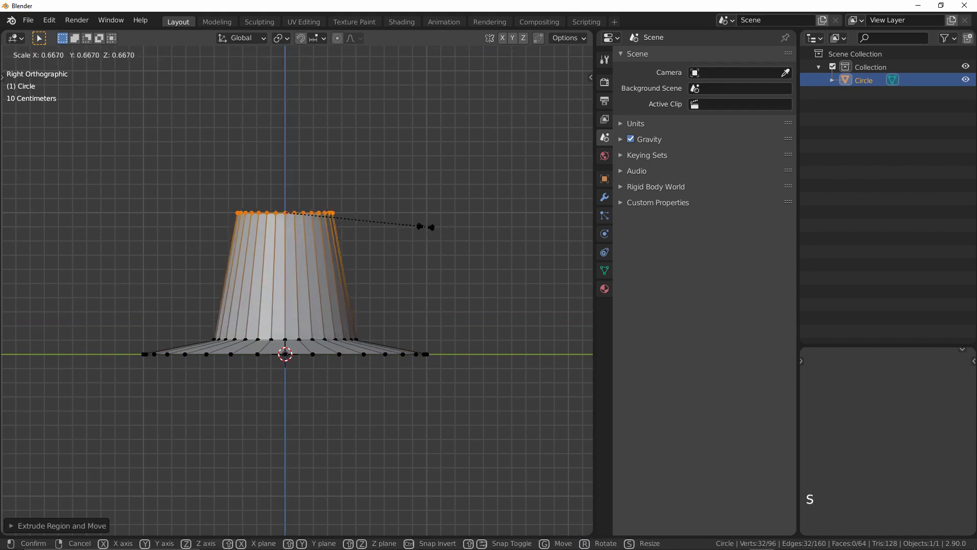
left_click(410, 321)
middle_click_drag(410, 320, 472, 316, "ctrl")
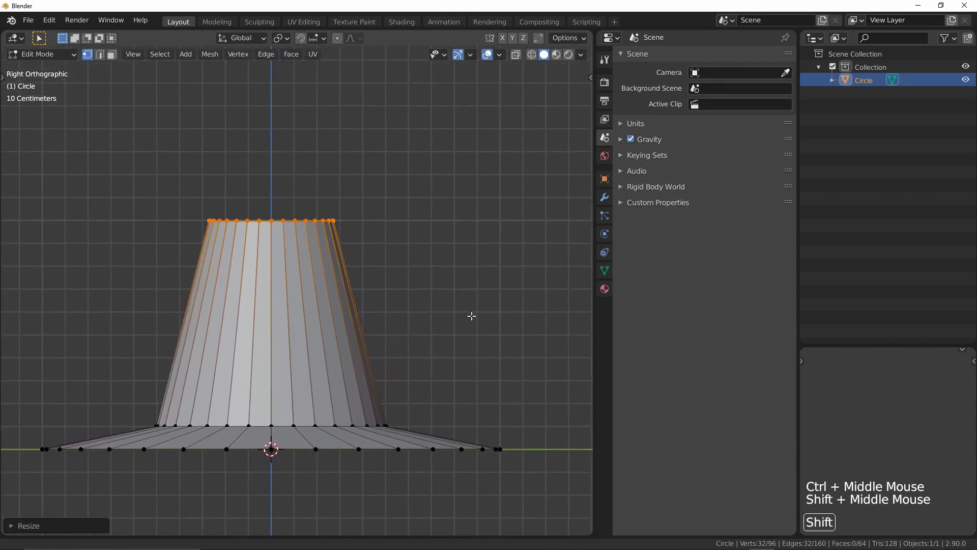
key("s")
left_click(536, 283)
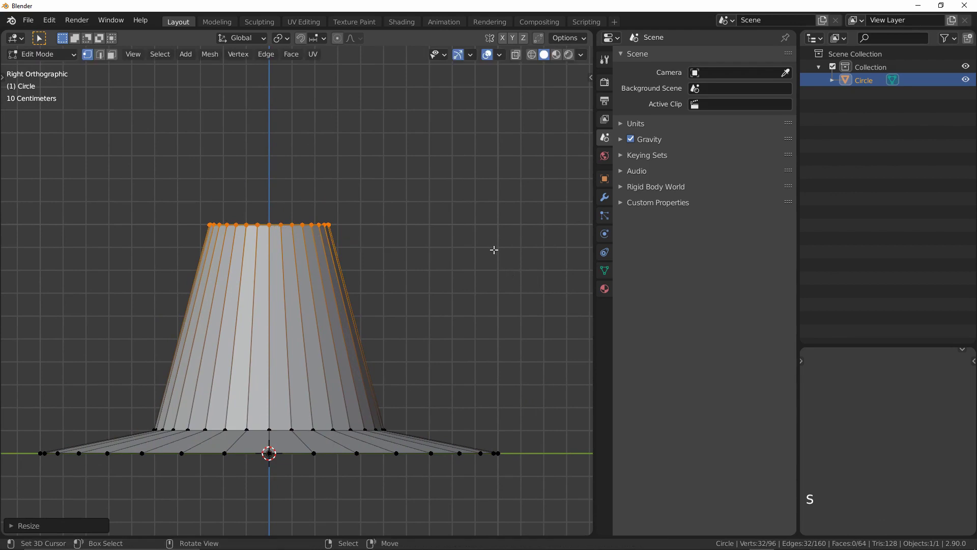
Tilt the cone's top loop toward positive Y and shift it in that direction so the hat leans
key("r")
left_click(465, 331)
key("g")
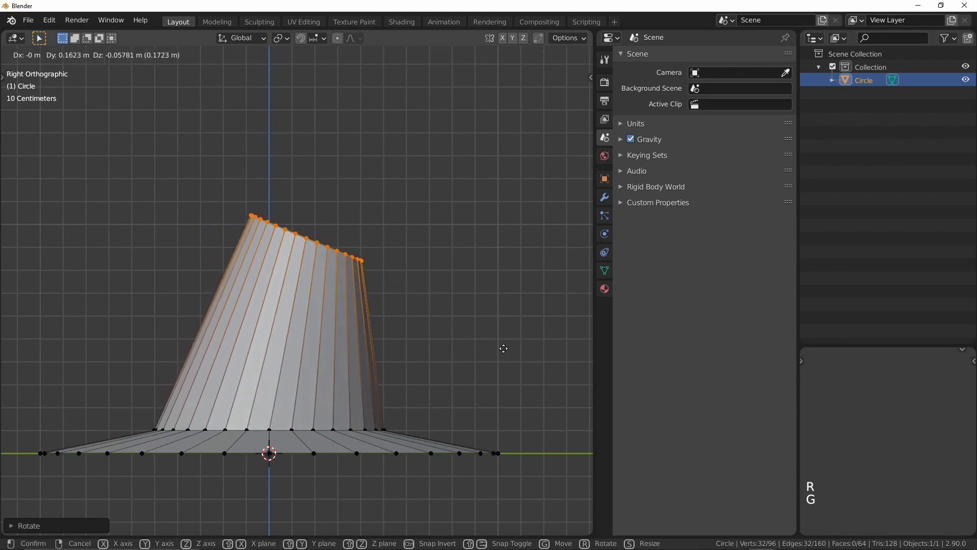
left_click(503, 348)
Extrude the top loop diagonally along positive Y, rotate it upright and scale it down for a narrower bent section
middle_click_drag(455, 296, 346, 338, "shift")
key("e")
left_click(446, 290)
key("r")
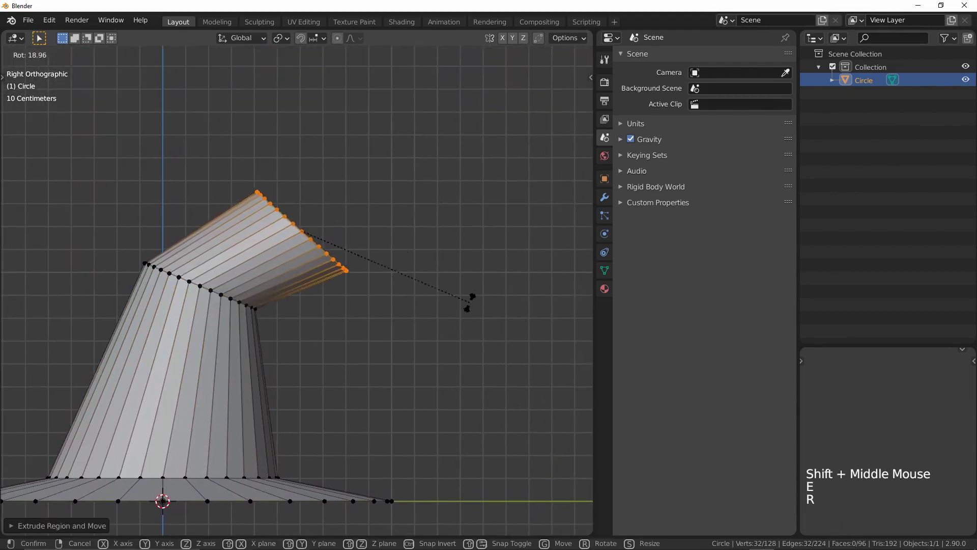
left_click(350, 335)
key("s")
left_click(375, 281)
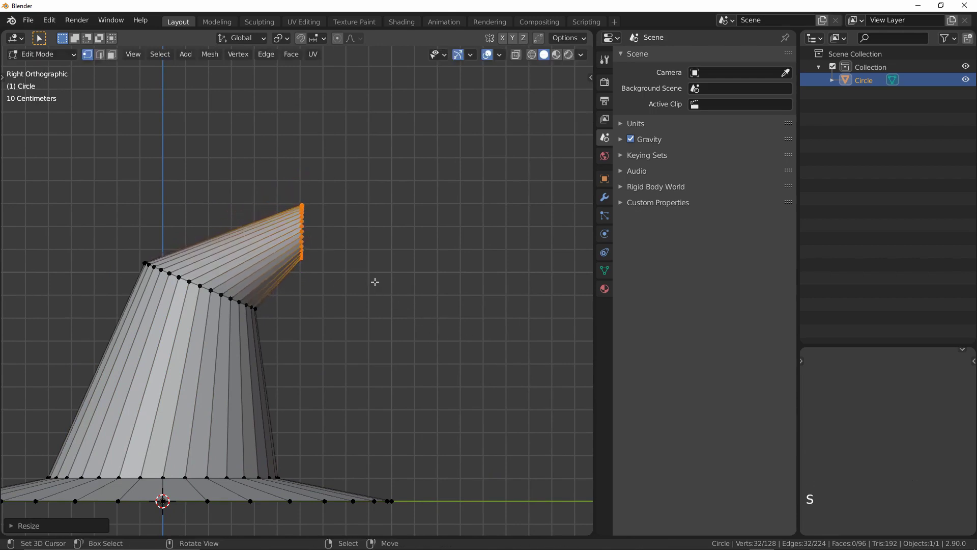
Extrude another section sloping downward, rotate its end loop, shrink it to a narrow tip and move it farther out
left_click(471, 326)
key("r")
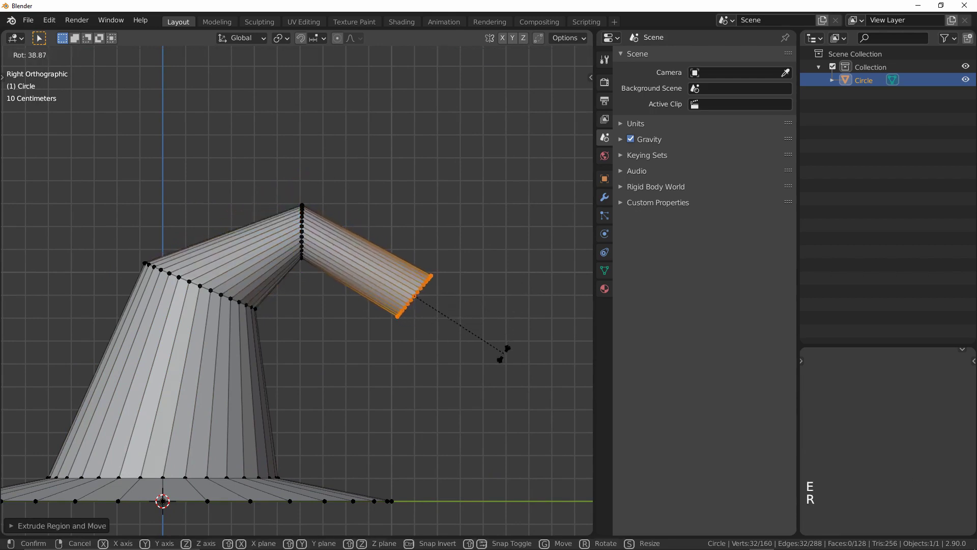
left_click(507, 350)
key("s")
left_click(445, 318)
key("g")
left_click(473, 353)
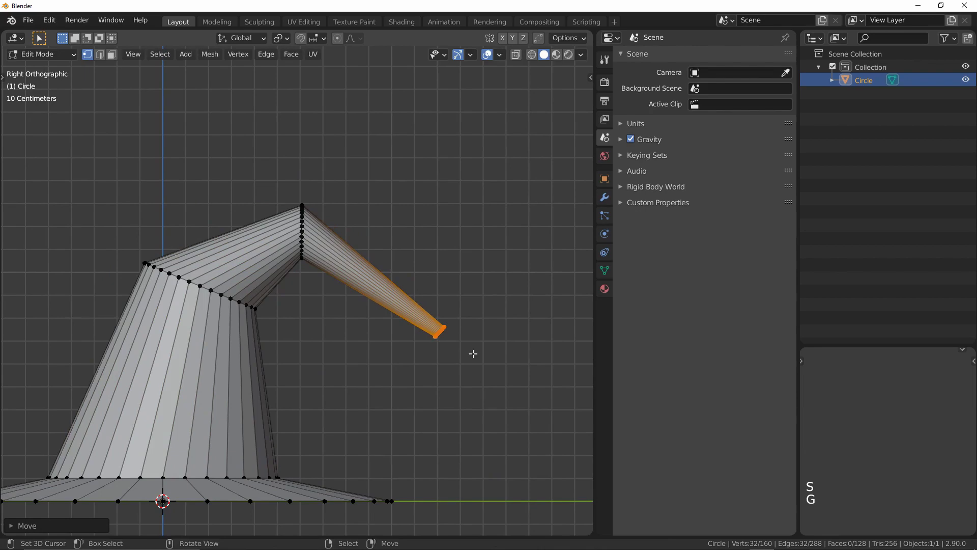
Add a loop cut across the tip section and reposition the end loops so the tip kinks upward
key("ctrl+r")
left_click(364, 297)
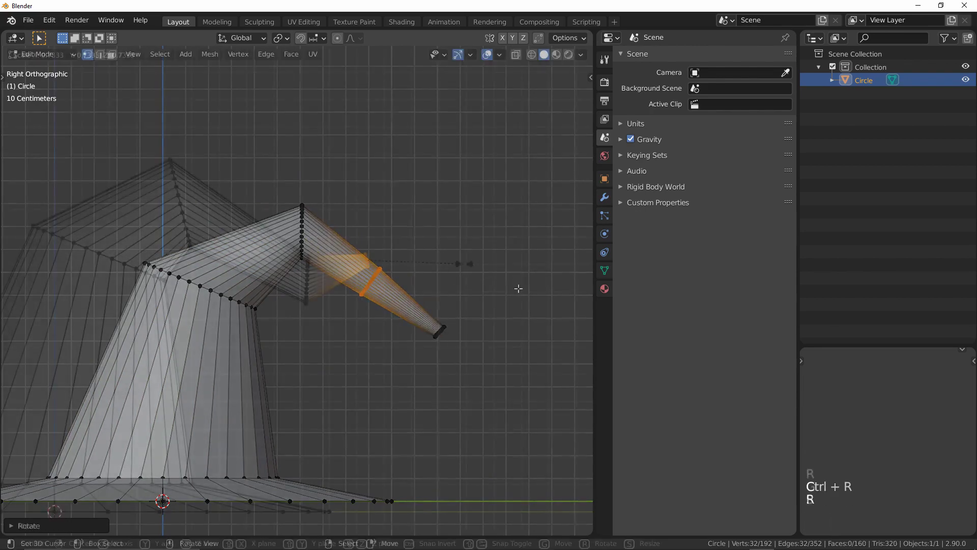
left_click(410, 323)
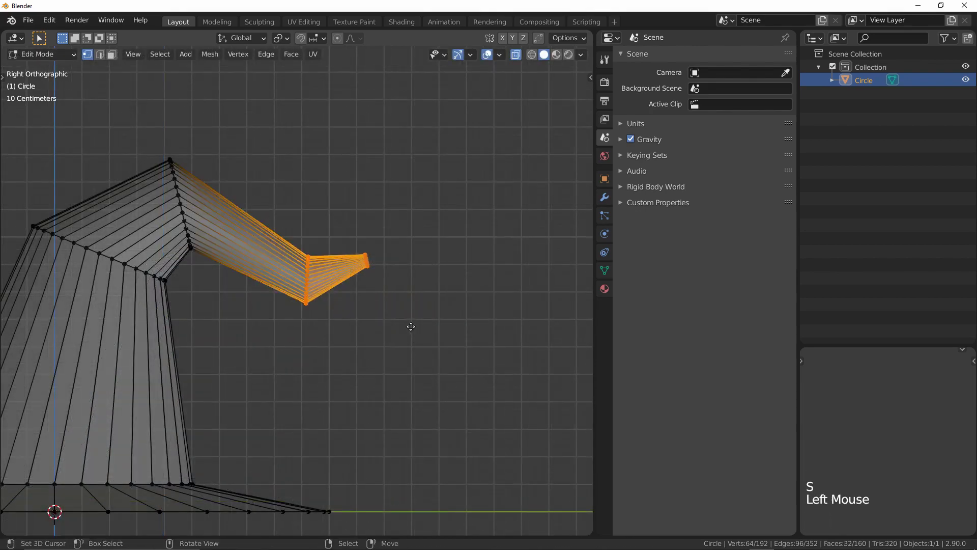
key("g")
left_click(456, 340)
Add a loop cut before the tip's kink, rotate it across the section, raise it and adjust its scale to round the bend
key("ctrl+r")
left_click(321, 257)
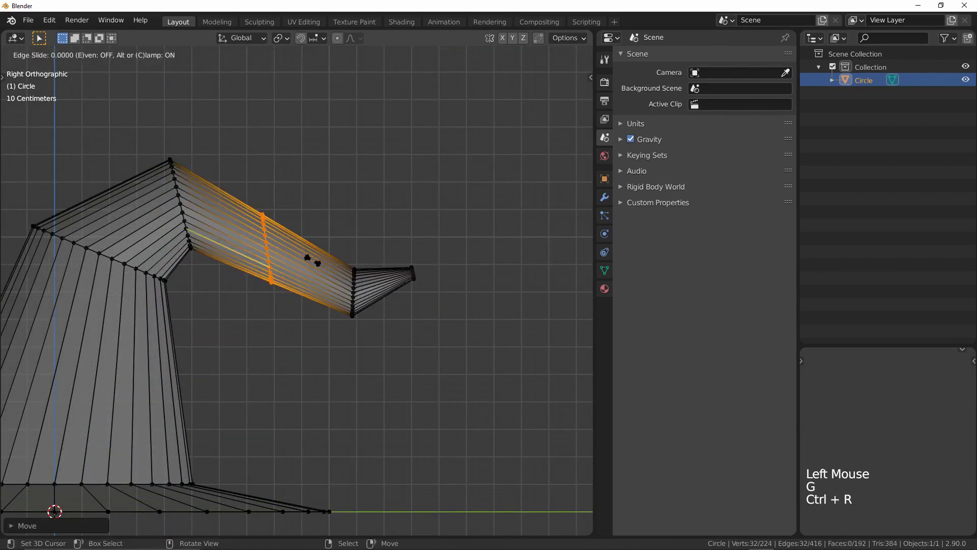
left_click(285, 254)
key("r")
left_click(429, 283)
key("s")
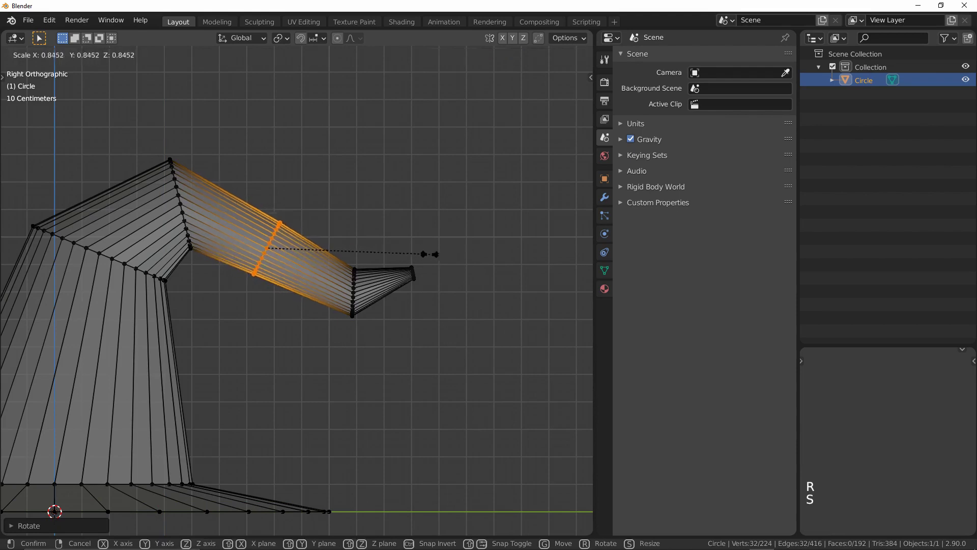
key("g")
left_click(397, 247)
key("s")
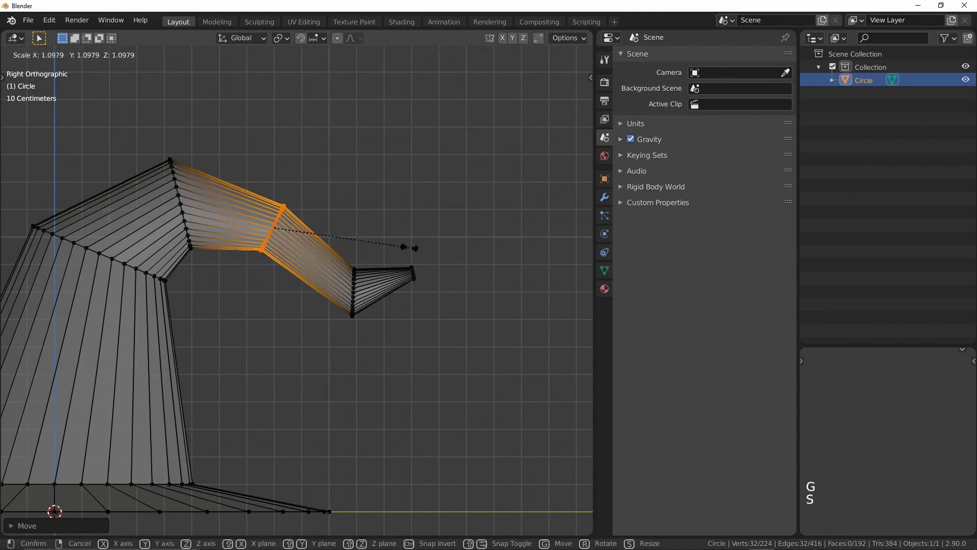
left_click(412, 246)
Scale down the loop at the tip's kink and move both end loops closer to the hat body
left_click_drag(335, 244, 363, 305)
key("s")
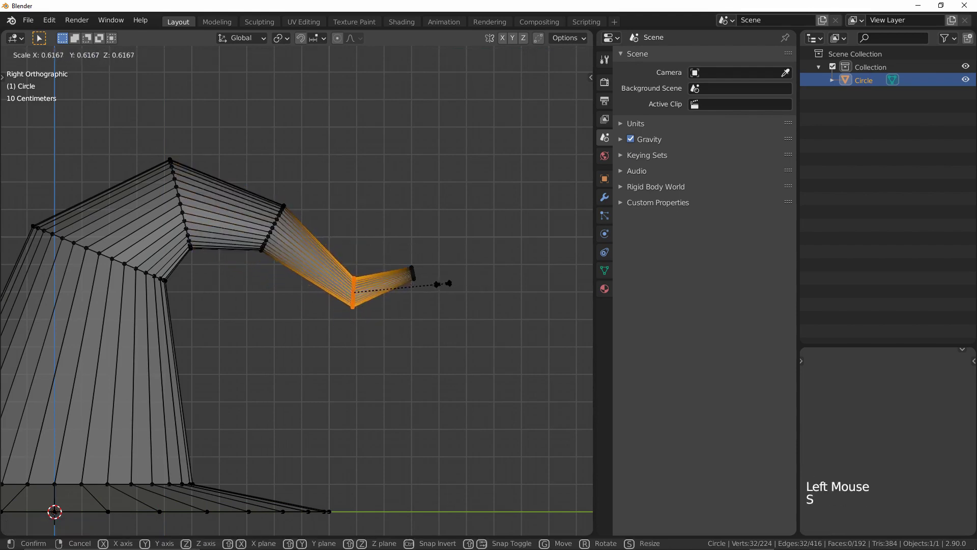
left_click(443, 283)
left_click_drag(323, 221, 436, 306)
key("g")
left_click(425, 313)
key("alt+z")
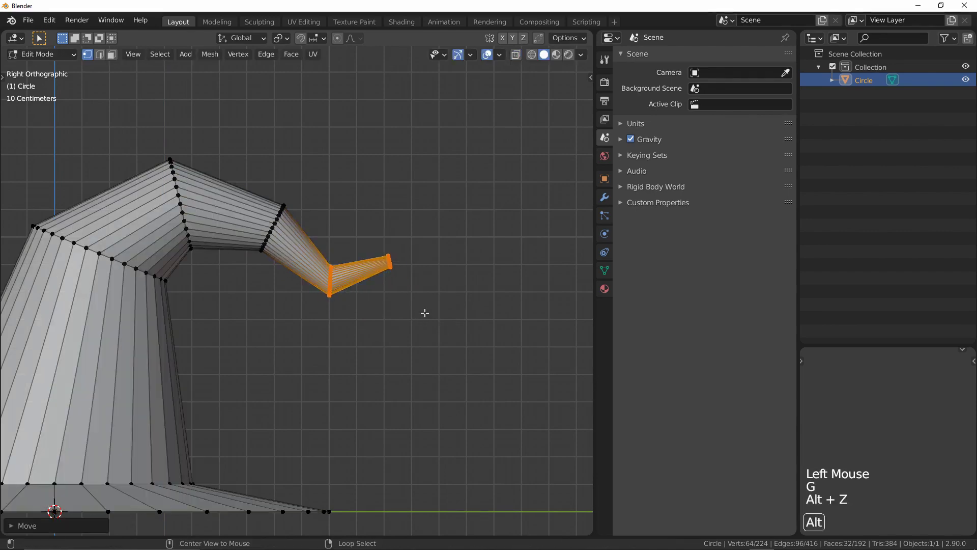
Add a Subdivision modifier to the hat with the viewport level set to 2
middle_click_drag(421, 312, 382, 371, "shift")
key("Tab")
right_click(381, 370)
left_click(603, 198)
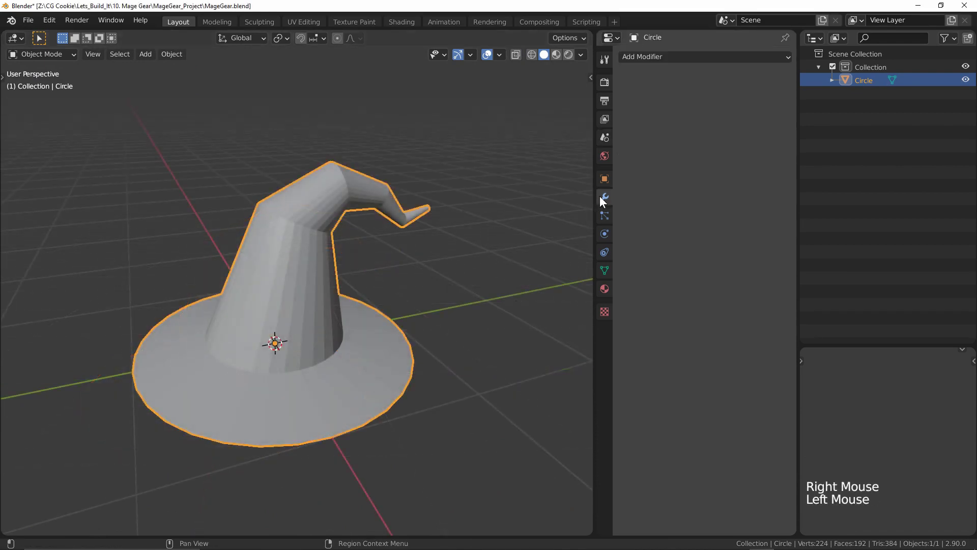
left_click(674, 60)
left_click(567, 272)
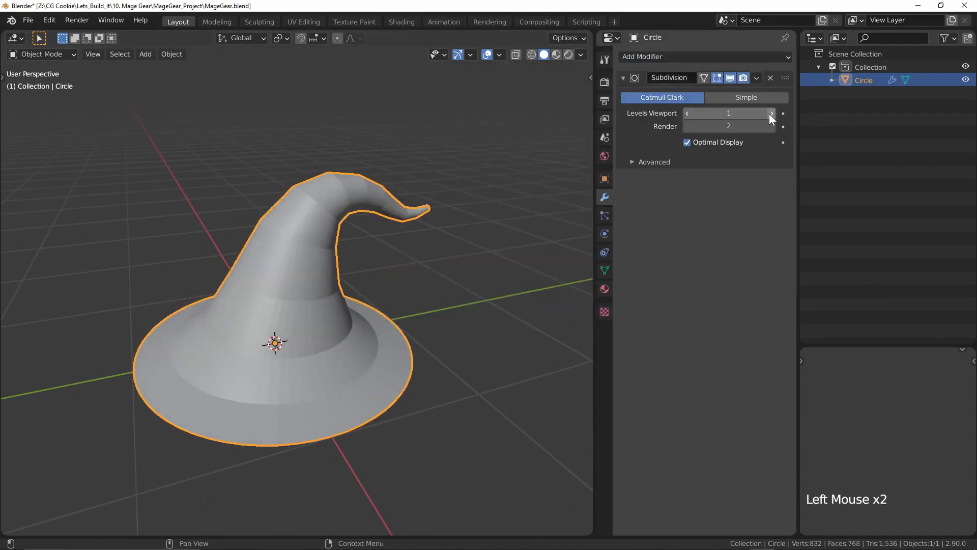
middle_click_drag(398, 356, 427, 350)
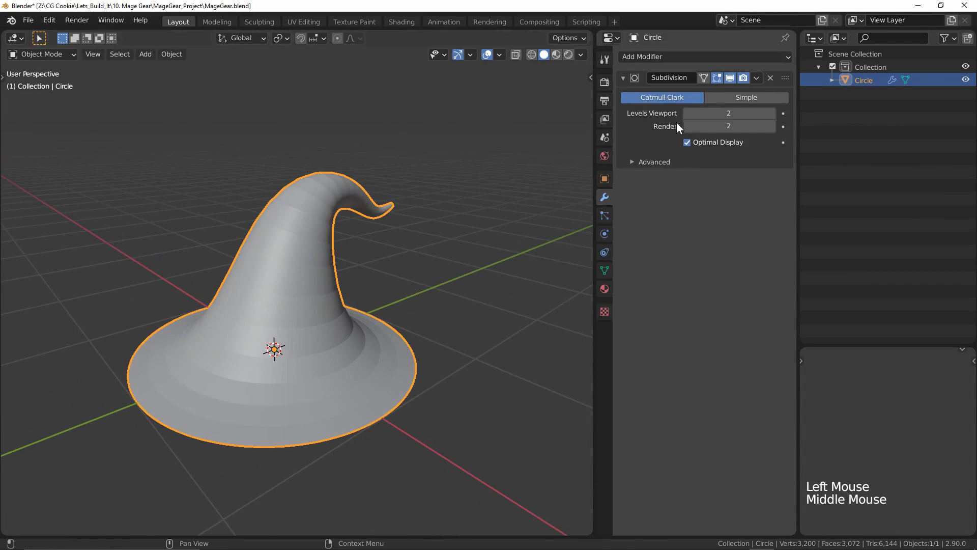
Bevel the edge loop where the cone meets the brim with 2 segments and a width of about 0.02 m
key("Tab")
right_click(295, 355, "alt")
middle_click_drag(305, 367, 437, 367, "shift")
key("ctrl+b")
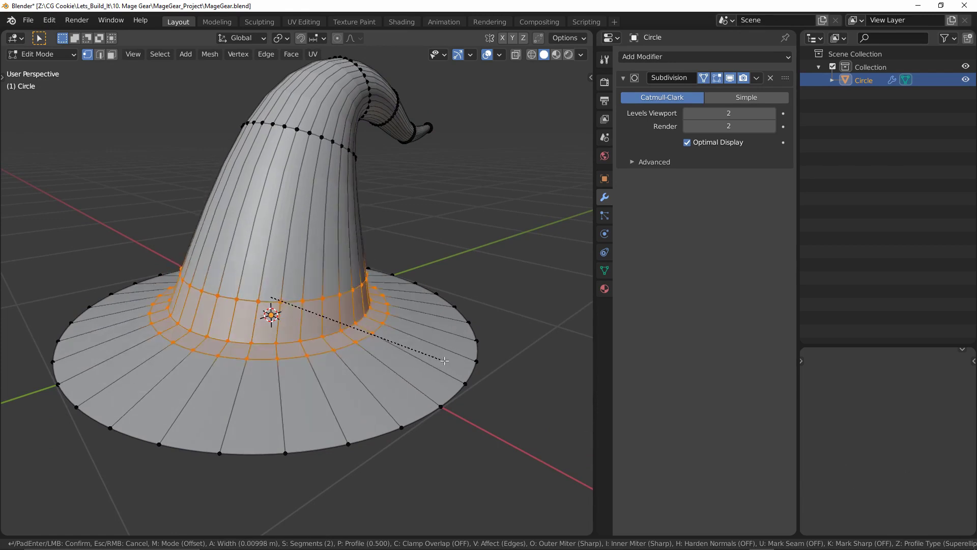
key("shift")
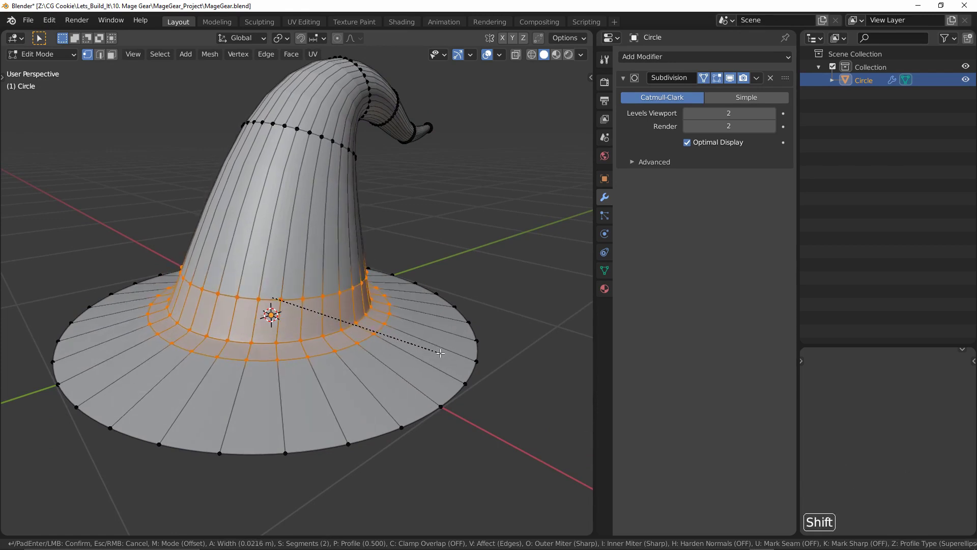
left_click(440, 353)
key("alt+a")
key("Tab")
middle_click_drag(440, 353, 406, 355)
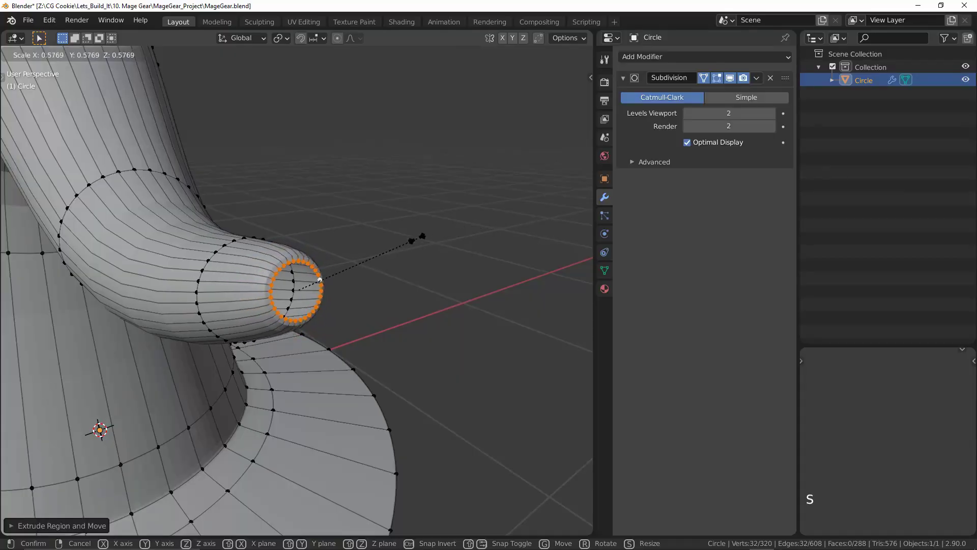
Undo the extrusion of the open tip loop and turn off the Subdivision modifier's on-cage display
right_click(405, 242)
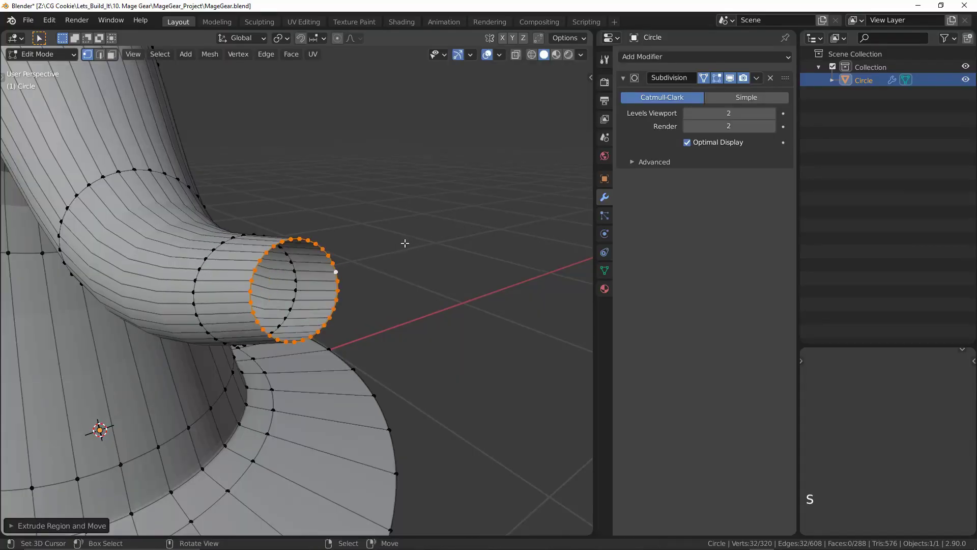
key("ctrl+z")
left_click(703, 78)
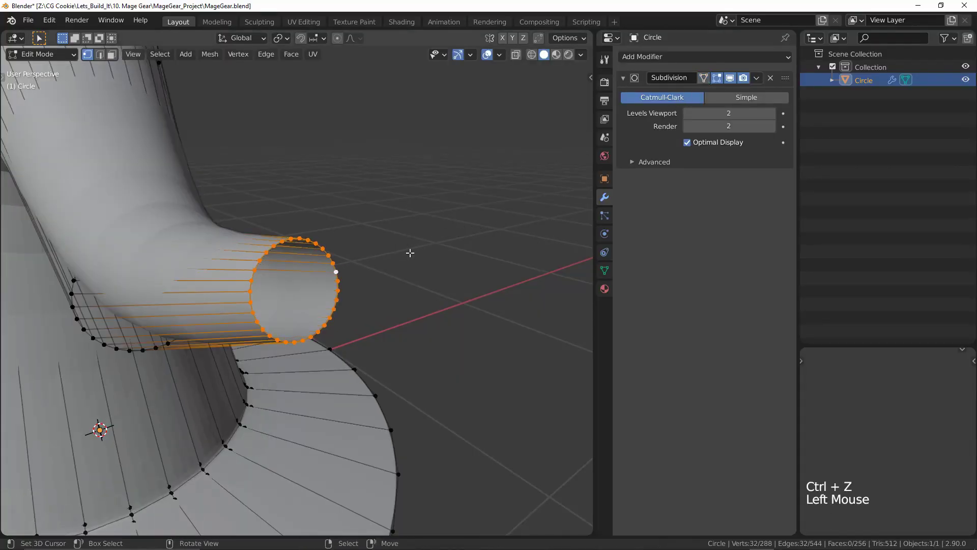
Extrude the open tip loop, scale it inward and push it outward with Shrink/Fatten to start a rounded end
key("s")
right_click(438, 237)
key("e")
key("s")
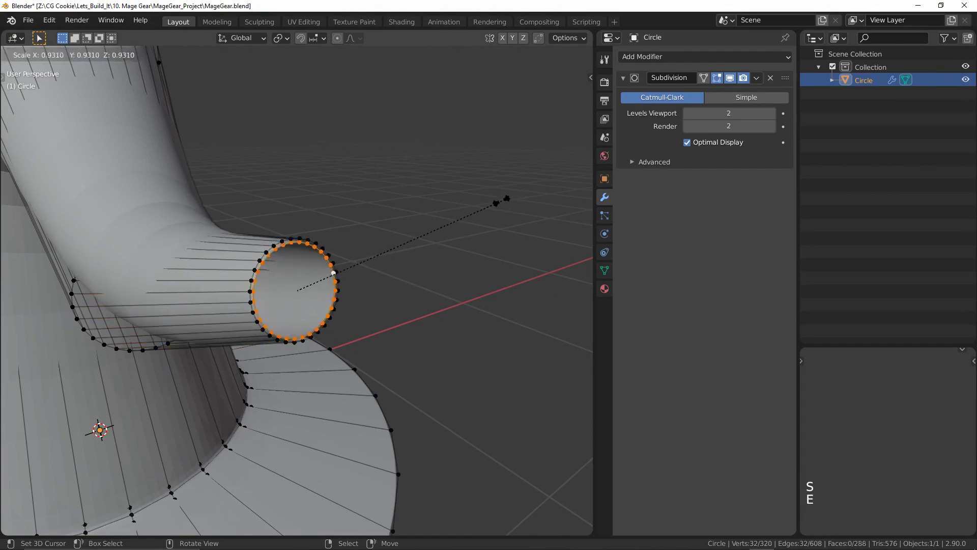
left_click(407, 242)
middle_click_drag(401, 244, 437, 251)
key("alt+s")
left_click(455, 247)
Close the tip opening with a Grid Fill of span 8 and increase its offset
left_click(293, 57)
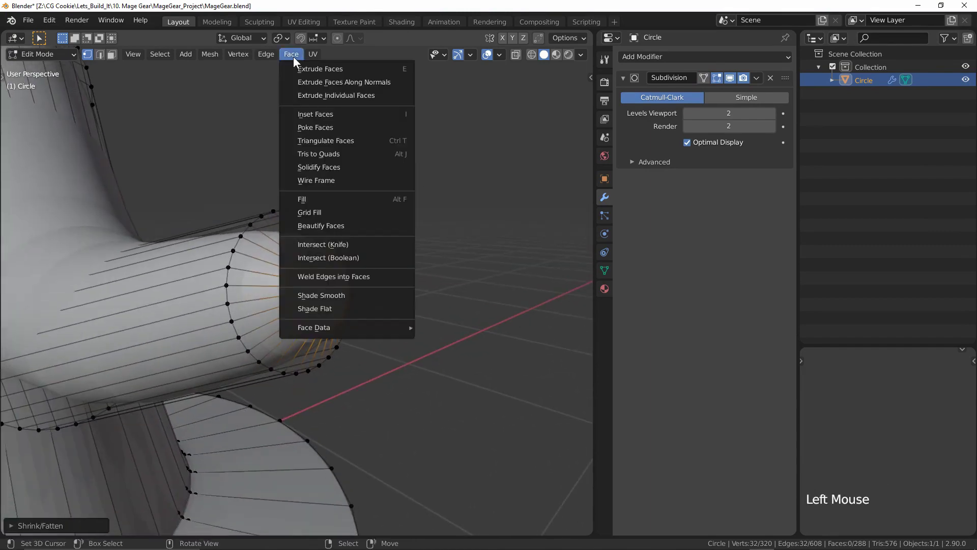
left_click(314, 213)
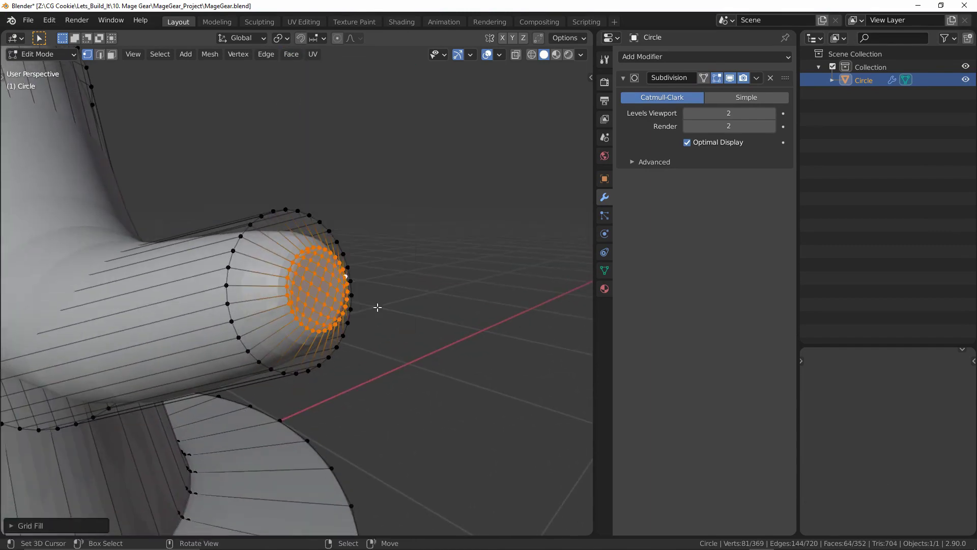
middle_click_drag(378, 306, 420, 317)
middle_click_drag(420, 316, 423, 319, "ctrl")
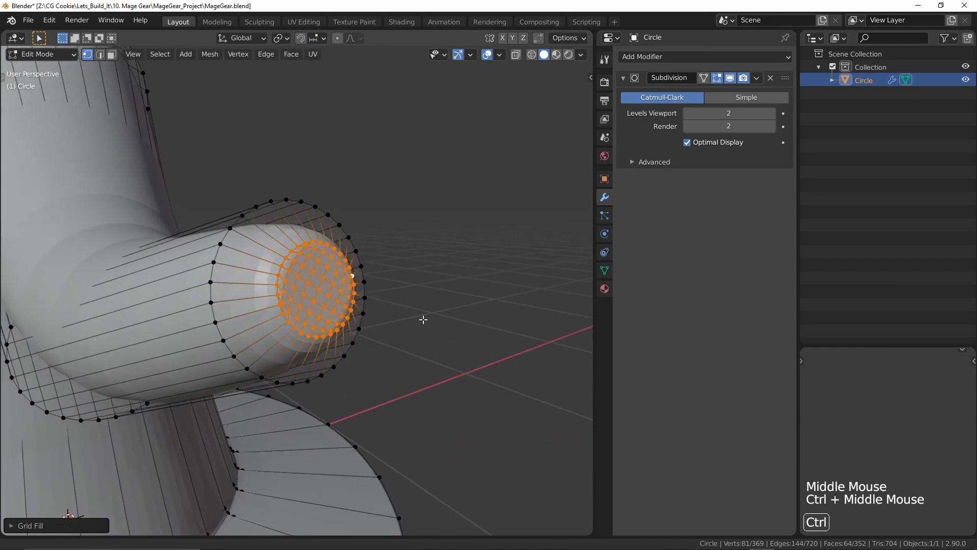
left_click(62, 526)
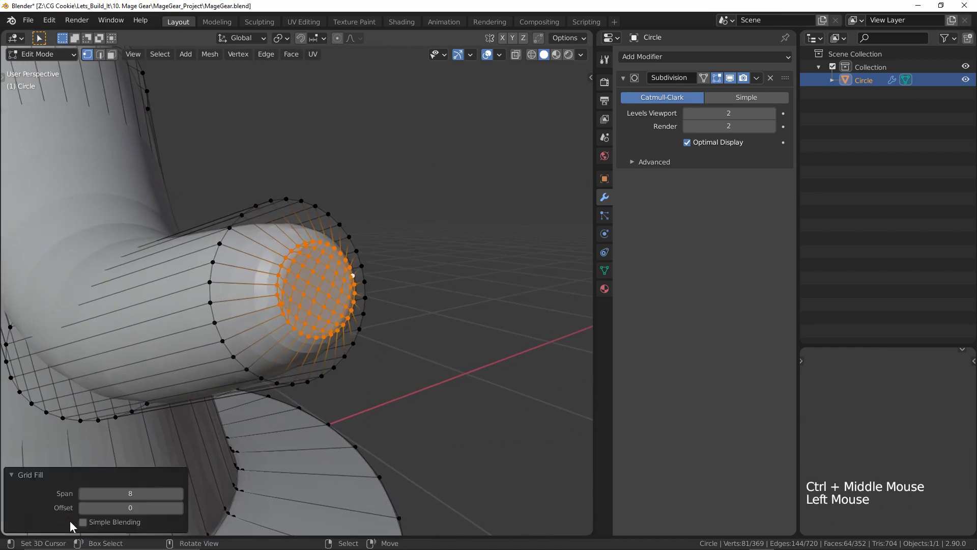
left_click(181, 508)
left_click(181, 507)
left_click(182, 508)
Round off the tip by pushing the centre vertex of its cap outward with proportional Shrink/Fatten and a reduced influence radius
middle_click_drag(268, 365, 329, 277)
right_click(295, 285)
key("o")
key("alt+s")
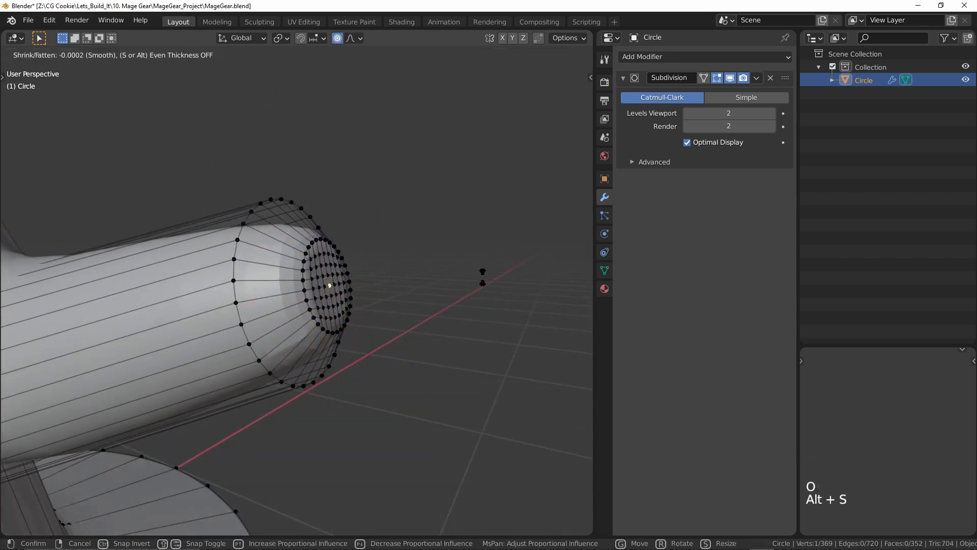
scroll(325, 285, "up", 6)
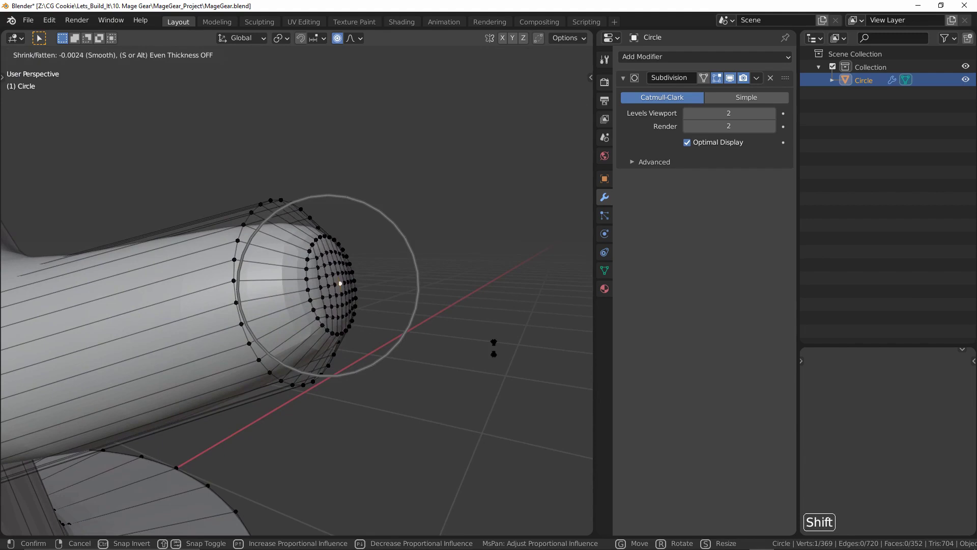
left_click(462, 331)
key("alt+a")
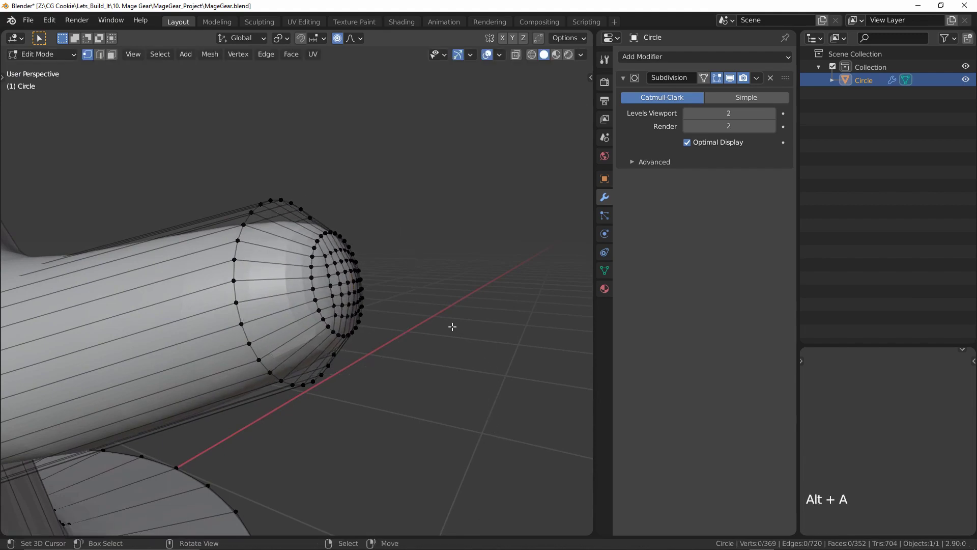
Add a loop cut around the cone and slide it down to a short distance above the brim
middle_click_drag(452, 326, 423, 346)
middle_click_drag(422, 346, 366, 331, "shift")
right_click(366, 334)
key("Tab")
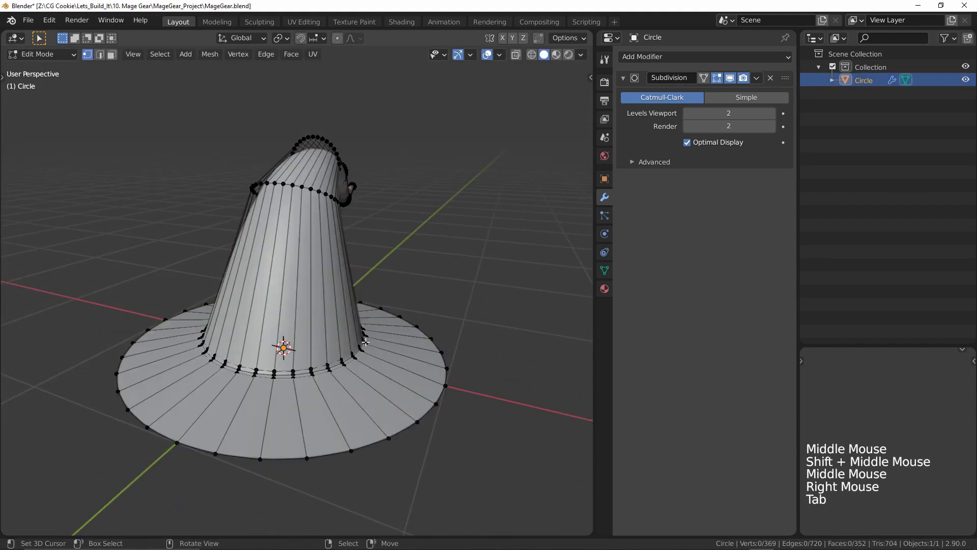
scroll(366, 342, "up", 2)
key("ctrl+r")
left_click(314, 283)
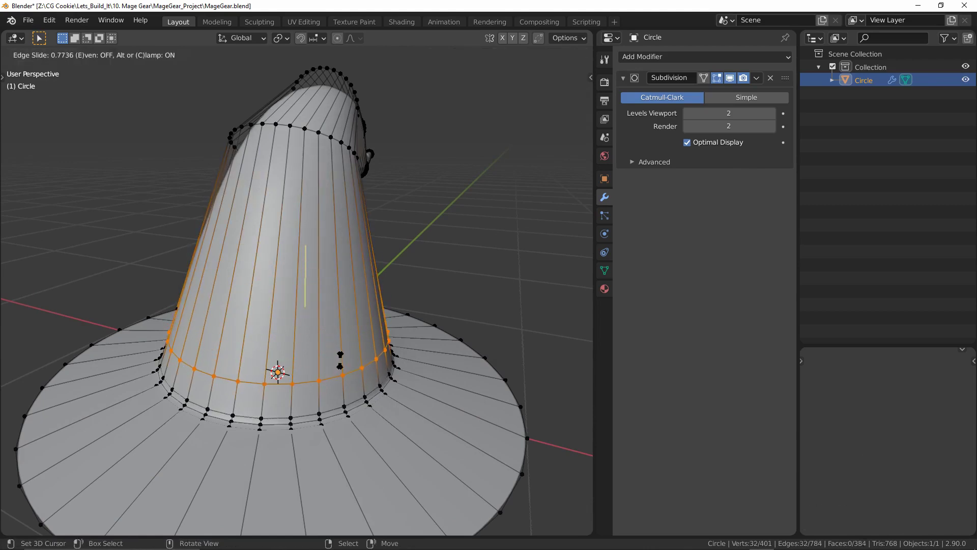
left_click(341, 359)
Duplicate in place the ring of faces between the new loop and the brim, and separate it into its own object
mouse_move(341, 358)
middle_mouse_down("ctrl")
mouse_move(330, 341)
mouse_move(325, 349)
middle_mouse_up("ctrl")
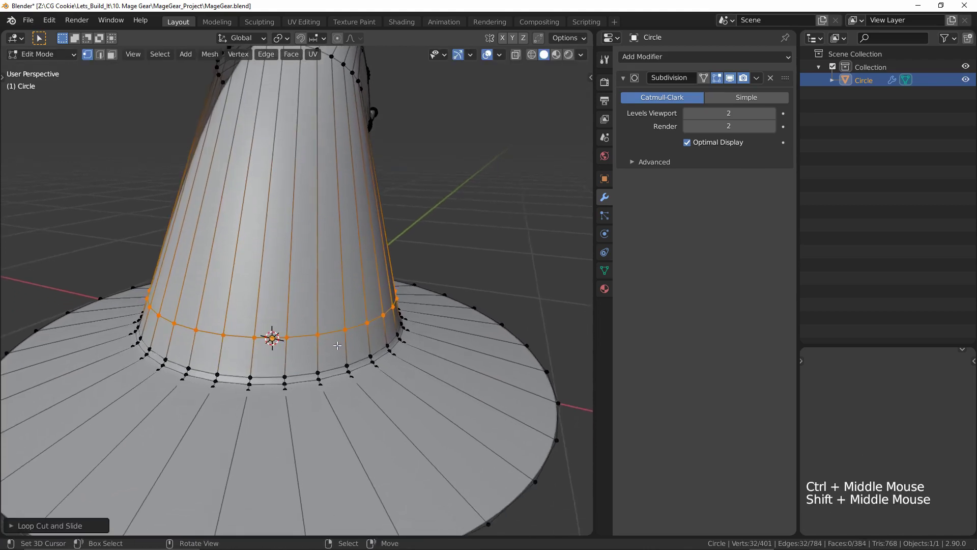
key("3")
right_click(286, 357, "alt")
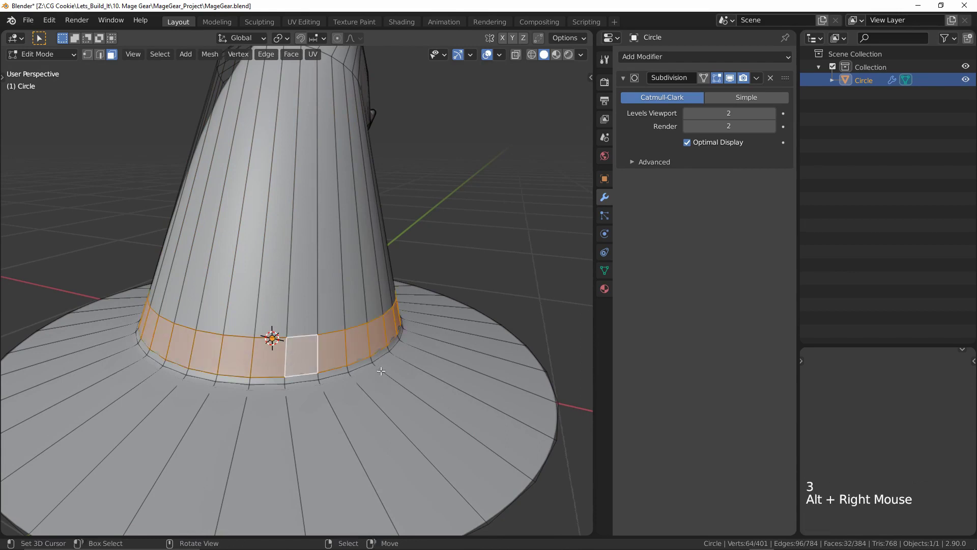
key("shift+d")
right_click(482, 339)
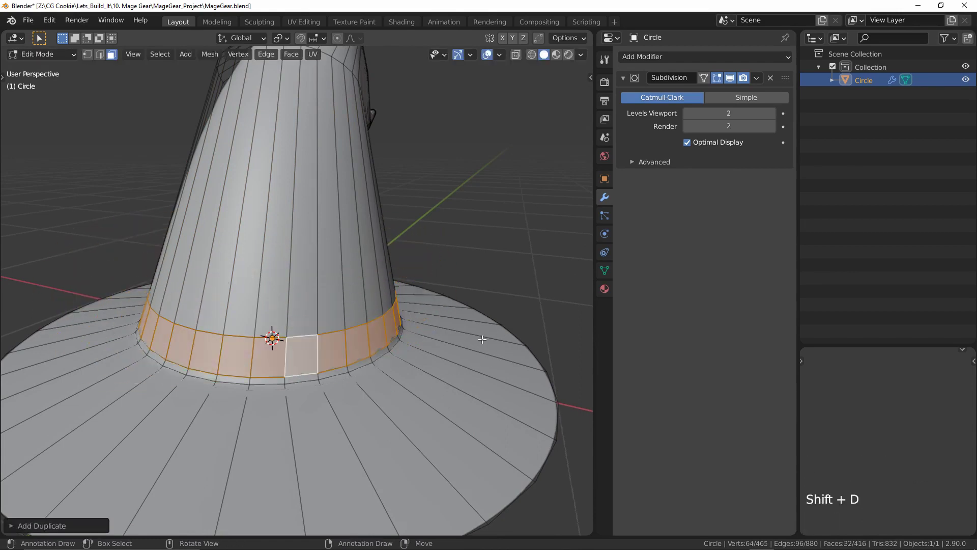
key("p")
left_click(481, 339)
key("Tab")
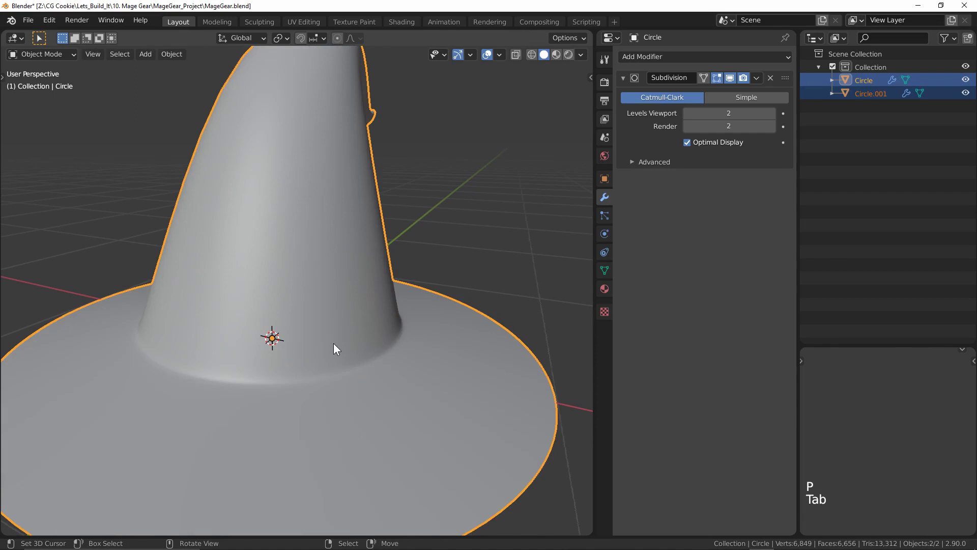
Push all faces of the separated band outward by about 0.02 m and give it a Solidify modifier 0.01 m thick
right_click(334, 343)
key("Tab")
key("a")
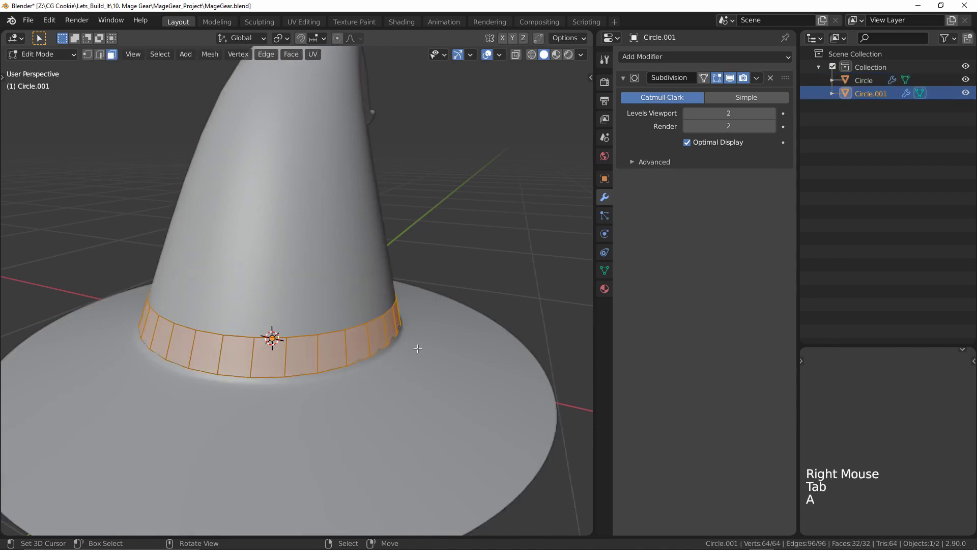
key("alt+s")
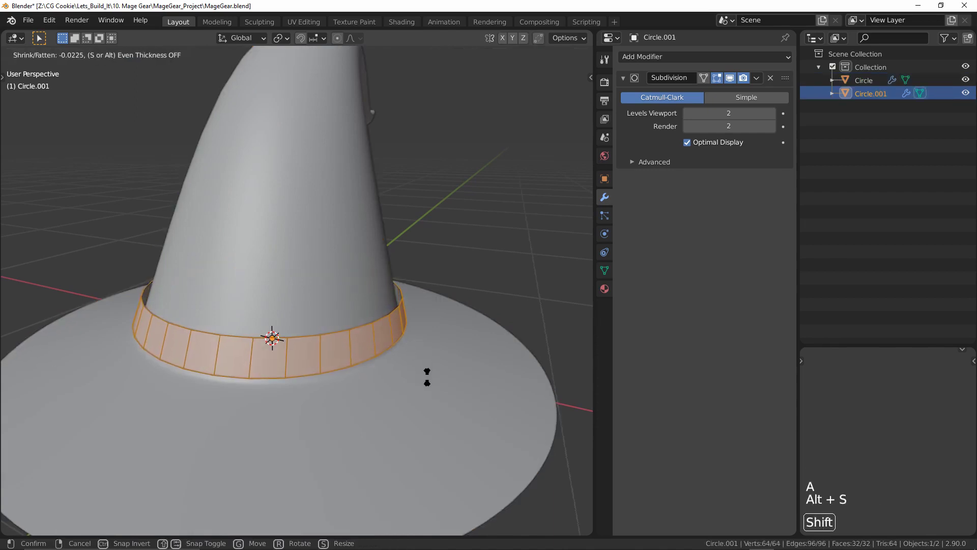
left_click(427, 376)
middle_click_drag(427, 376, 430, 356, "ctrl")
key("Tab")
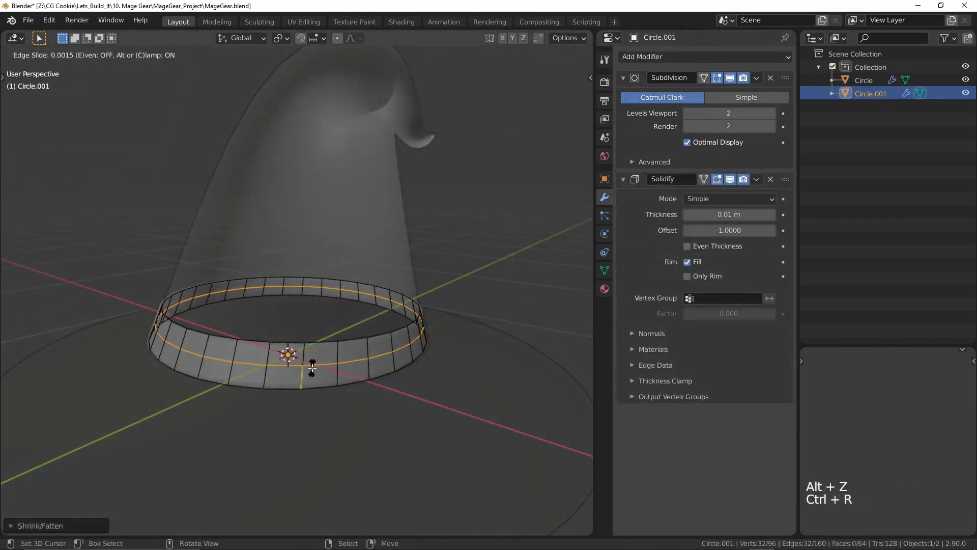
Cut a centred loop around the hat band and bevel it about 0.045 m wide to place supporting loops near both edges
left_click(356, 376)
key("ctrl+b")
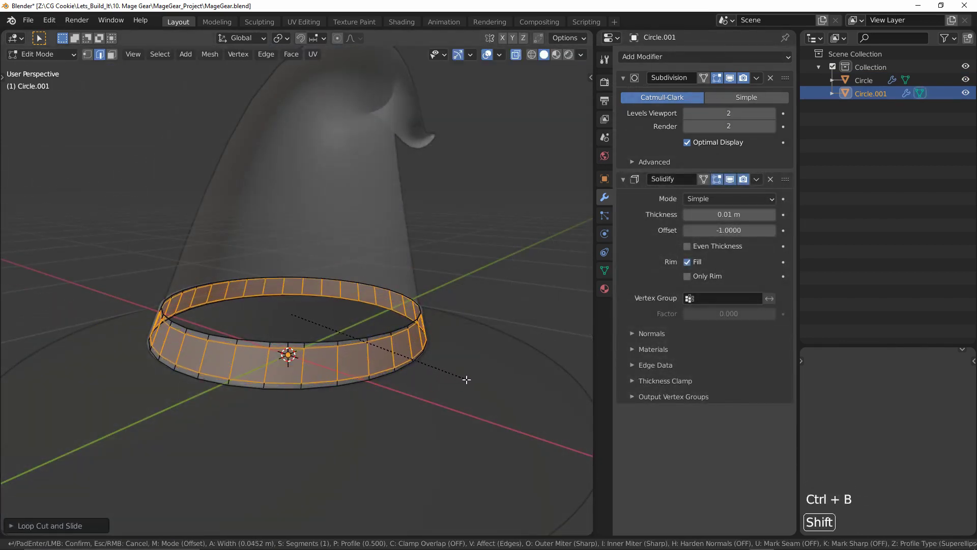
left_click(467, 379)
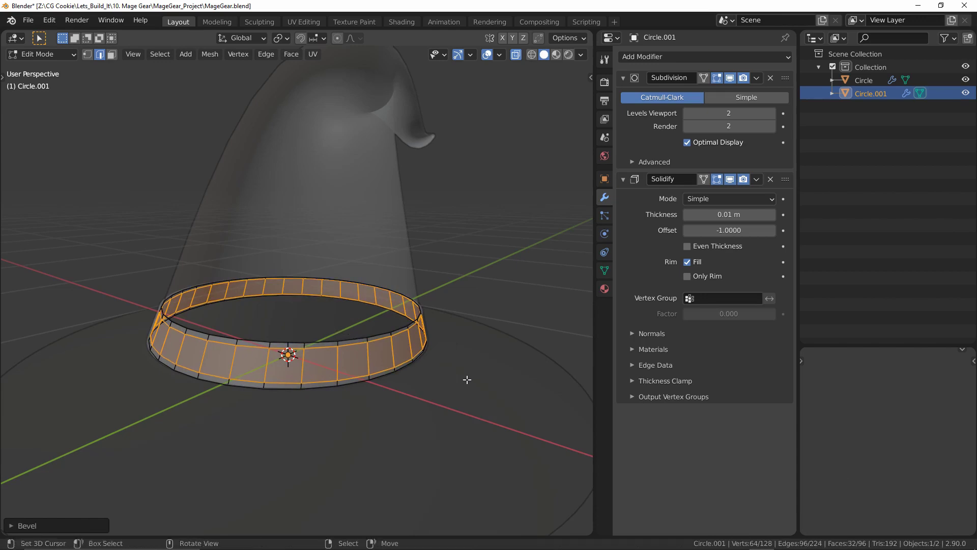
key("alt+z")
key("alt+a")
key("Tab")
key("alt+a")
Check the band's fit on the hat in wireframe and solid shading, and save the file
mouse_move(354, 367)
middle_mouse_down("ctrl")
mouse_move(353, 355)
mouse_move(432, 343)
mouse_move(361, 350)
middle_mouse_up("ctrl")
key("shift+z")
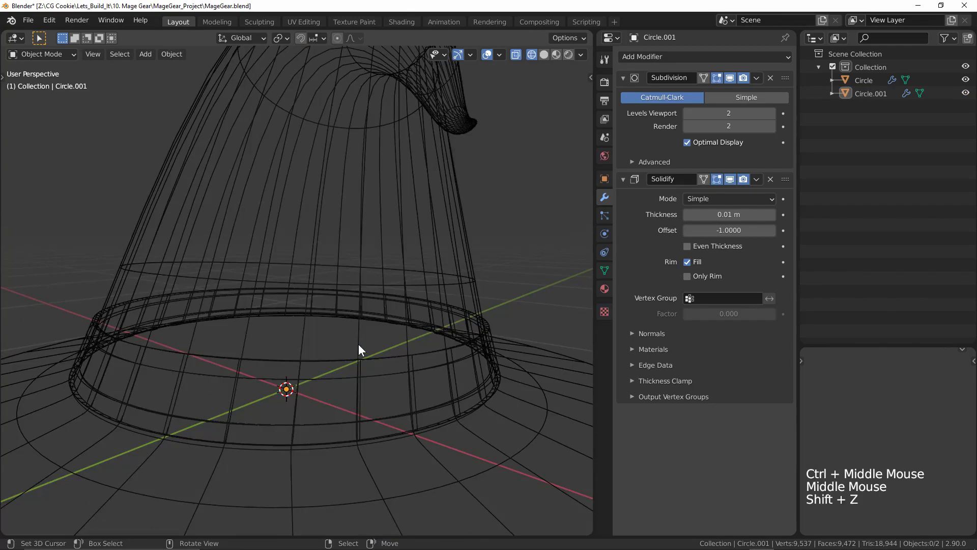
key("shift+z")
key("shift+z")
key("alt+z")
key("shift+z")
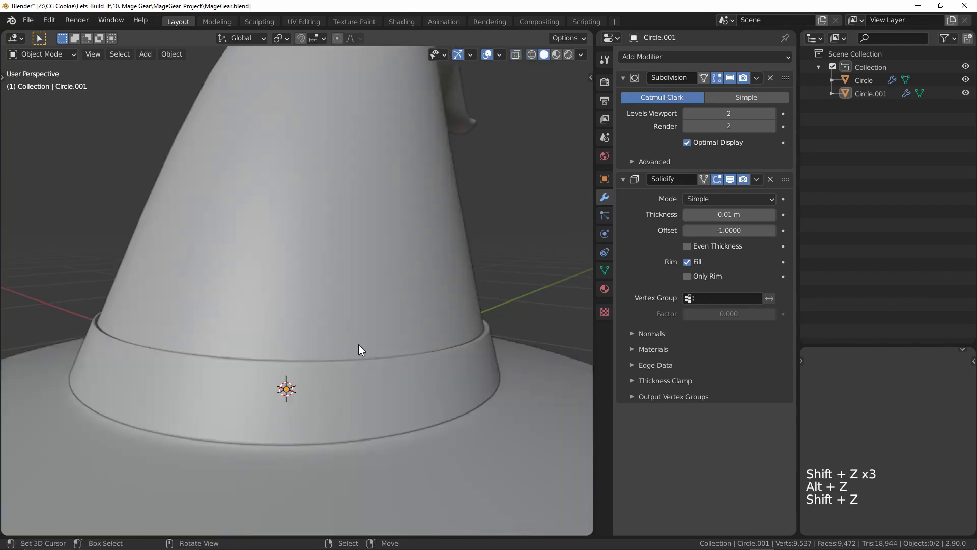
middle_click_drag(358, 345, 312, 346)
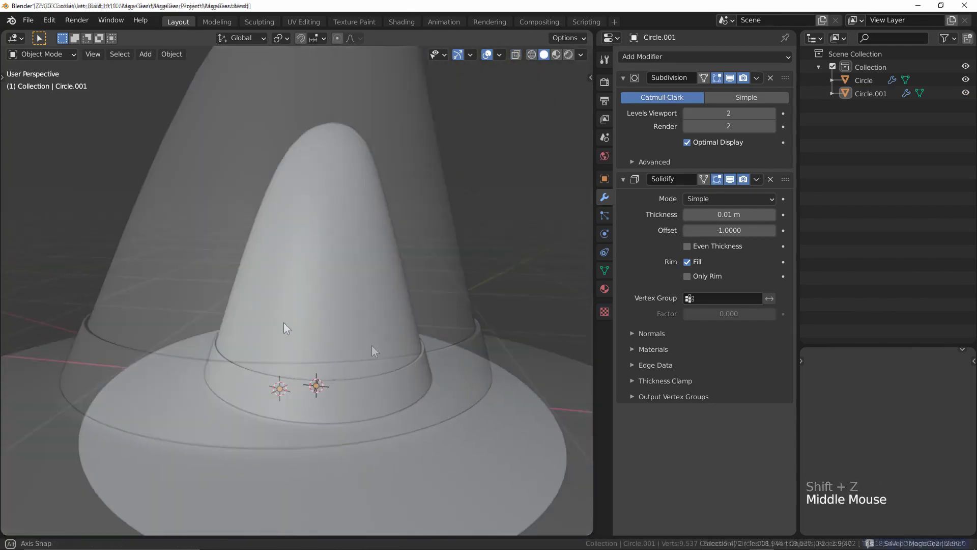
middle_click_drag(283, 322, 289, 282, "shift")
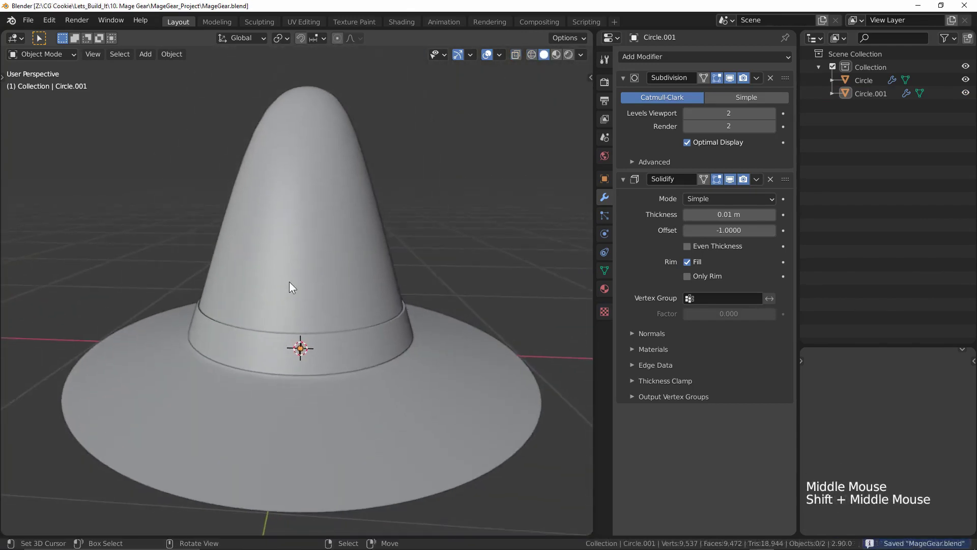
Hide the hat and its band
scroll(300, 279, "down", 2)
key("a")
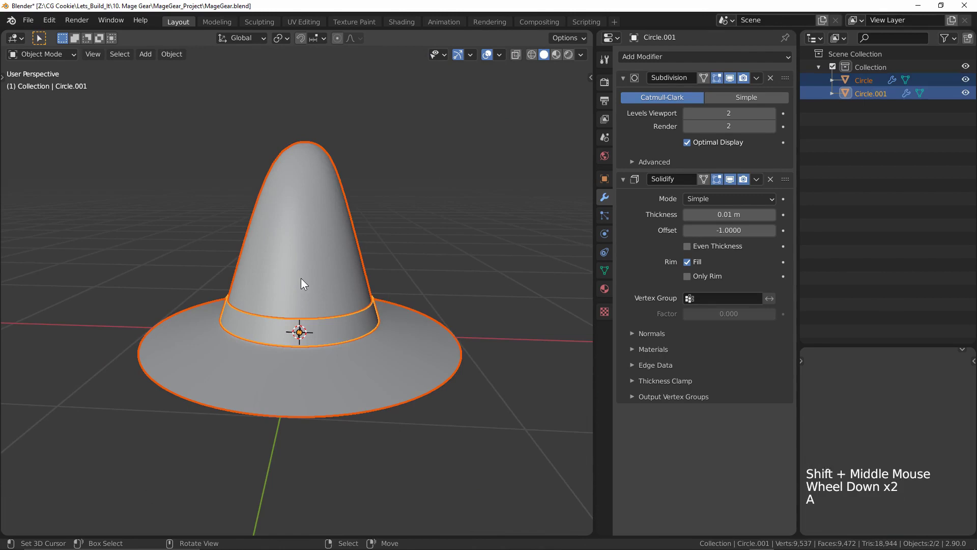
key("h")
Add a cube at the origin and flatten it along the Y axis into a thin slab
key("KP_1")
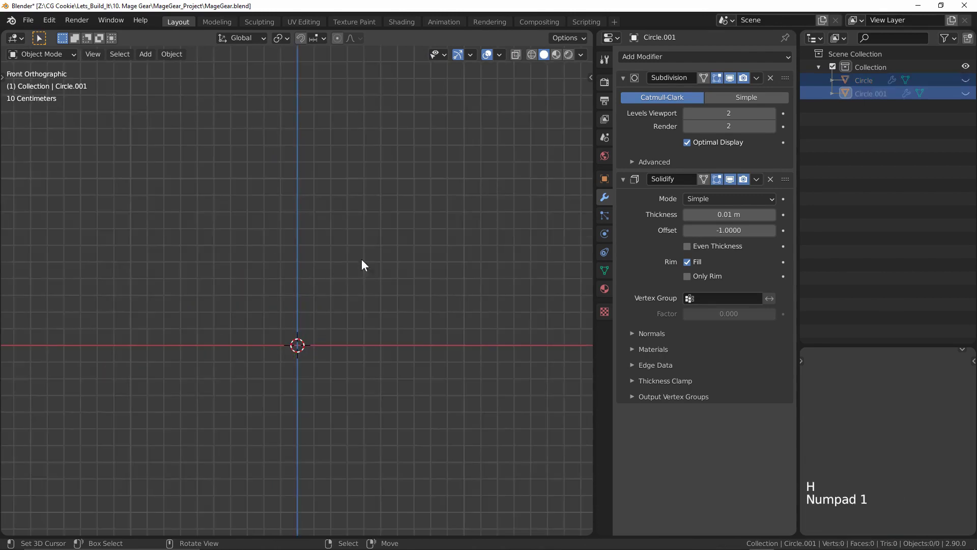
middle_click_drag(361, 259, 394, 248, "shift")
key("alt+a")
key("shift+a")
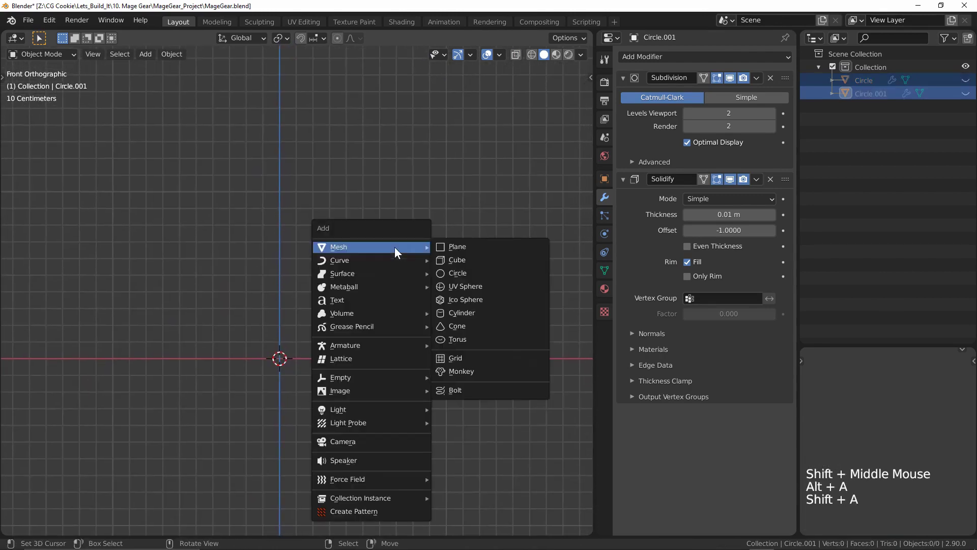
left_click(469, 257)
middle_click_drag(534, 233, 444, 362)
key("Tab")
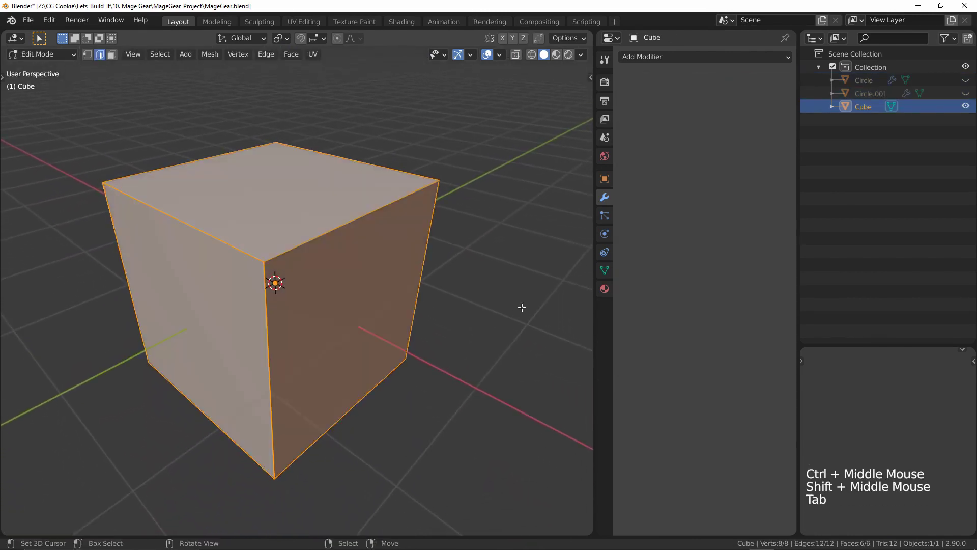
key("s")
key("y")
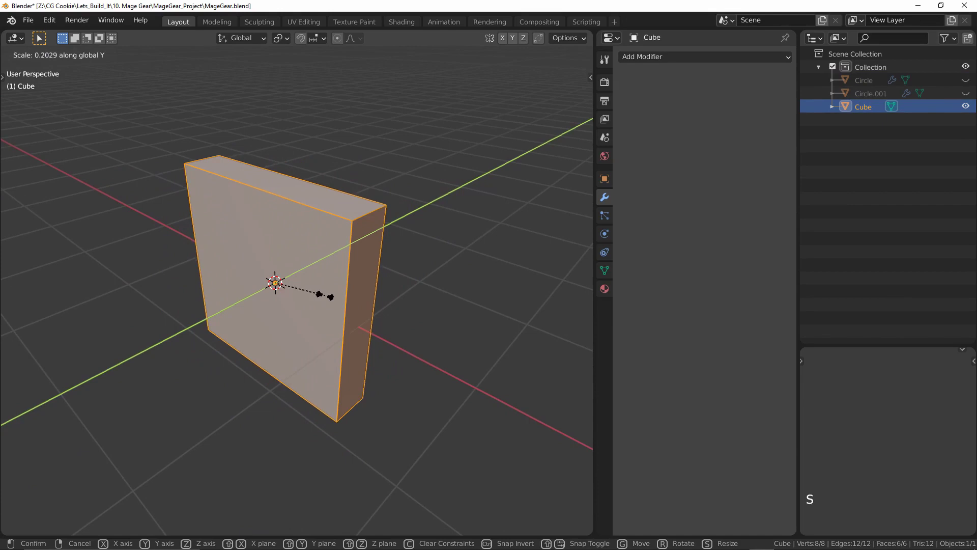
left_click(311, 300)
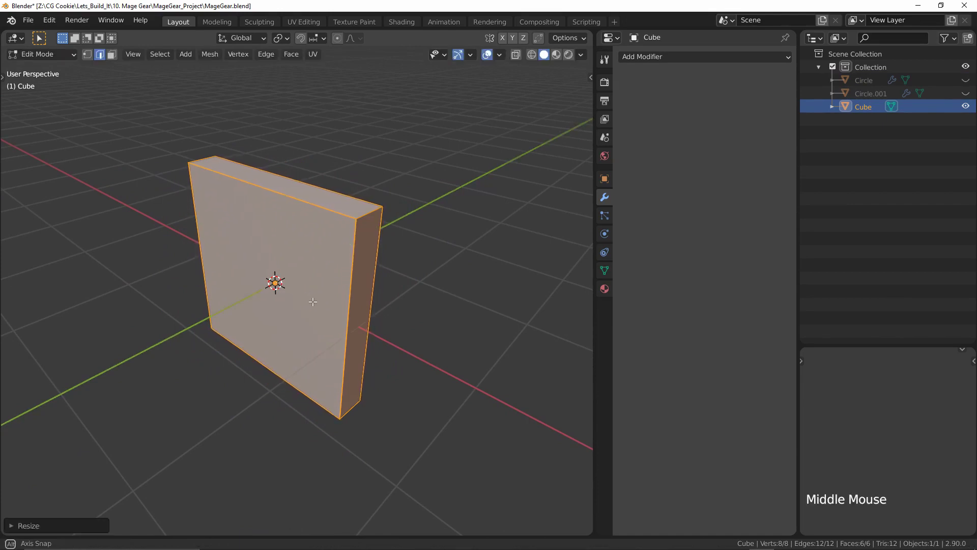
Add a vertical loop cut close to the slab's left side and a centred horizontal loop cut
middle_click_drag(313, 301, 275, 219)
key("ctrl+r")
left_click(263, 195)
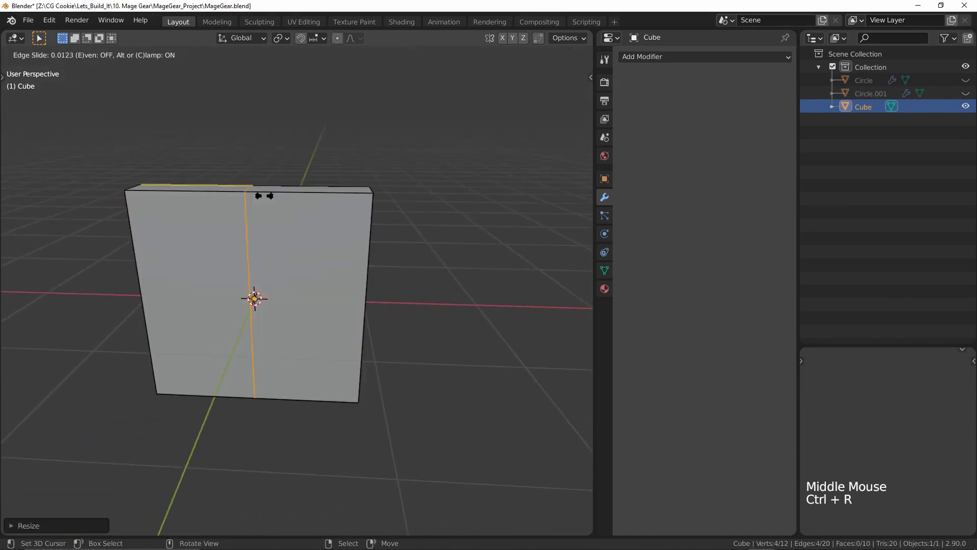
left_click(177, 199)
left_click(165, 267)
right_click(165, 267)
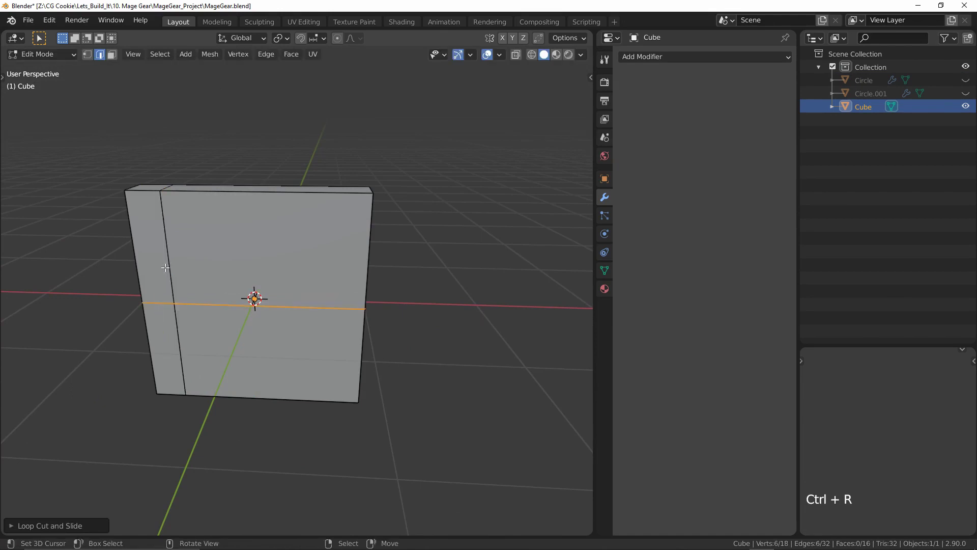
Bevel the slab's horizontal middle loop about 0.8 m wide with one segment
middle_click_drag(417, 301, 496, 265, "shift")
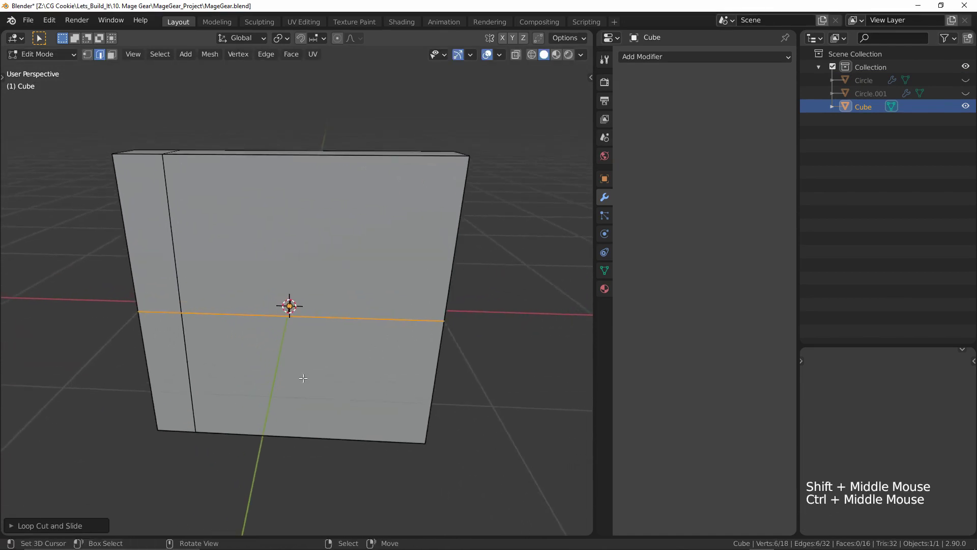
key("ctrl+b")
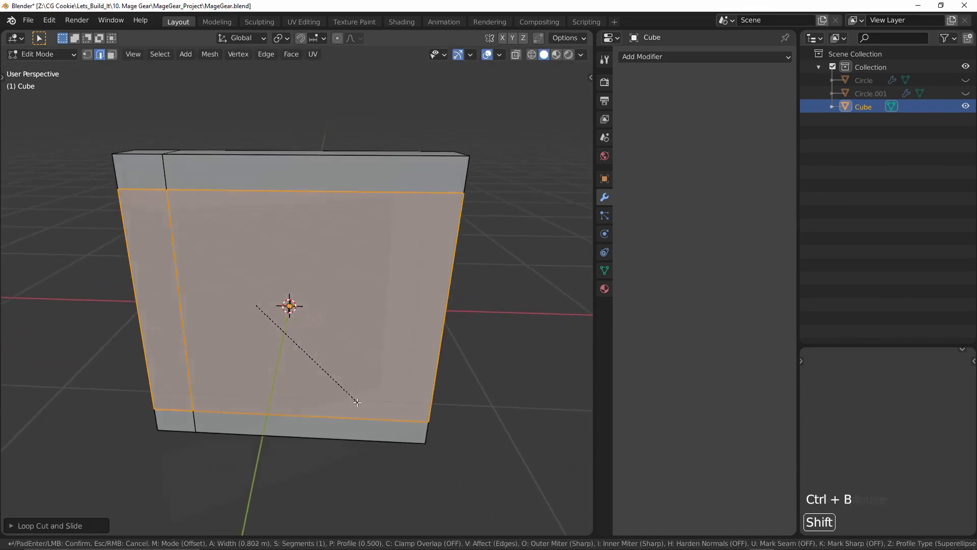
left_click(357, 401)
Delete the slab's large inner faces to leave a C shape and fill the open inner sides with faces
middle_click_drag(358, 402, 320, 327)
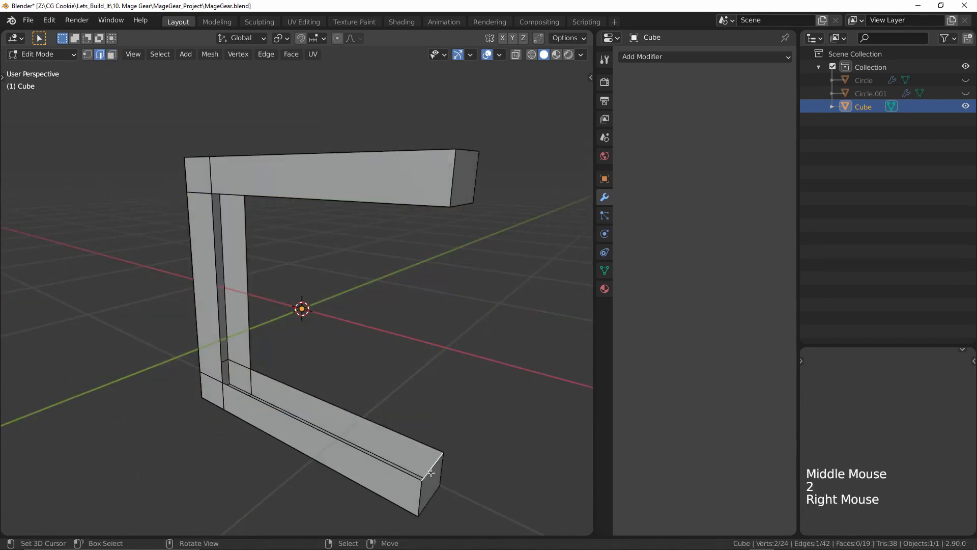
key("f")
key("f")
middle_click_drag(218, 201, 264, 231)
key("f")
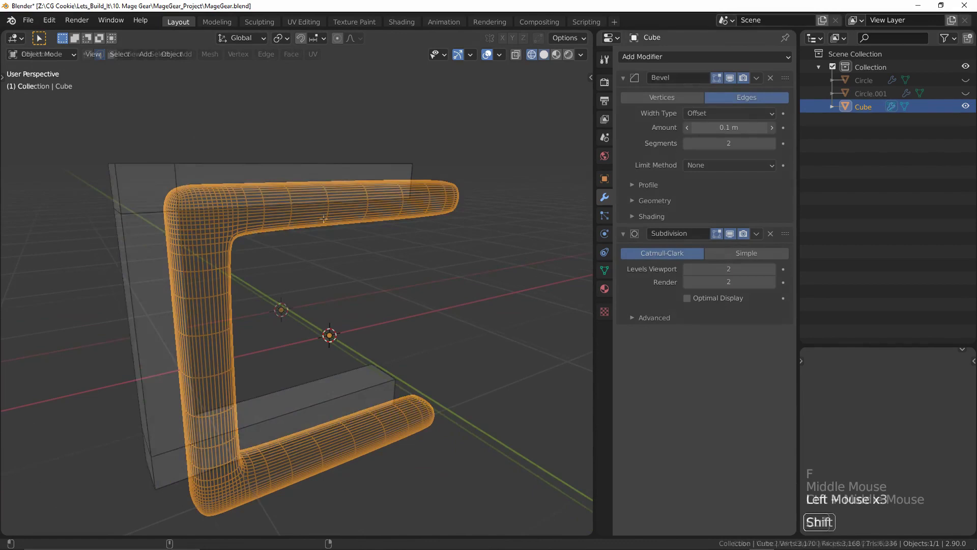
Give the C shape a 2-segment Bevel modifier of 0.036 m and a level 2 Subdivision modifier, and shade it smooth
left_click_drag(729, 127, 698, 127, "shift")
key("shift+z")
mouse_move(422, 254)
middle_mouse_down()
mouse_move(459, 273)
mouse_move(439, 268)
middle_mouse_up()
key("w")
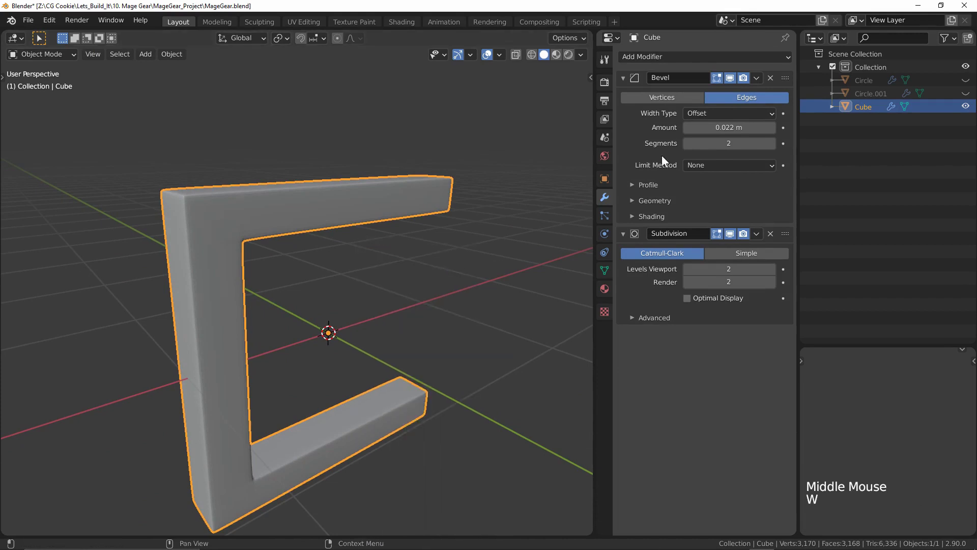
left_click_drag(729, 127, 742, 127, "shift")
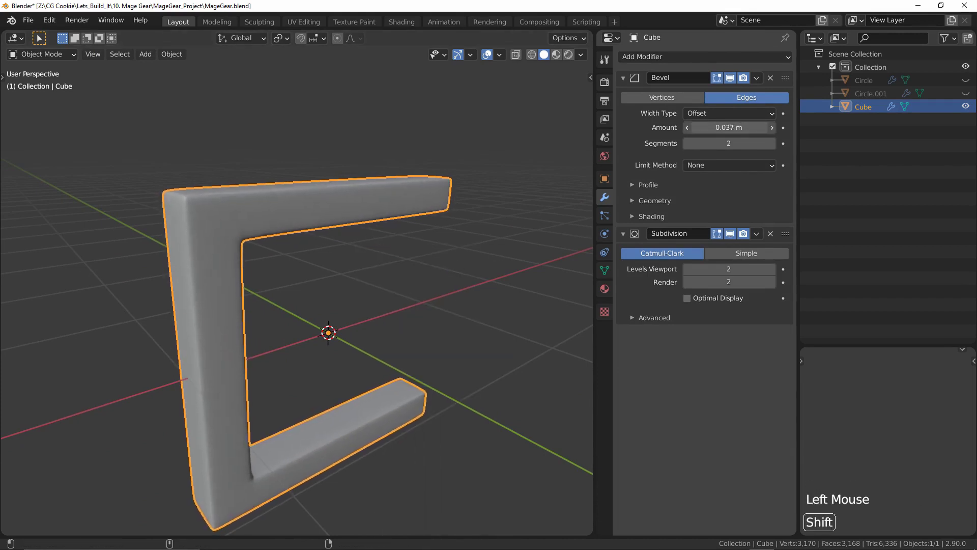
Add a cylinder mesh at the origin
middle_click_drag(512, 292, 483, 258)
key("shift+a")
mouse_move(484, 258)
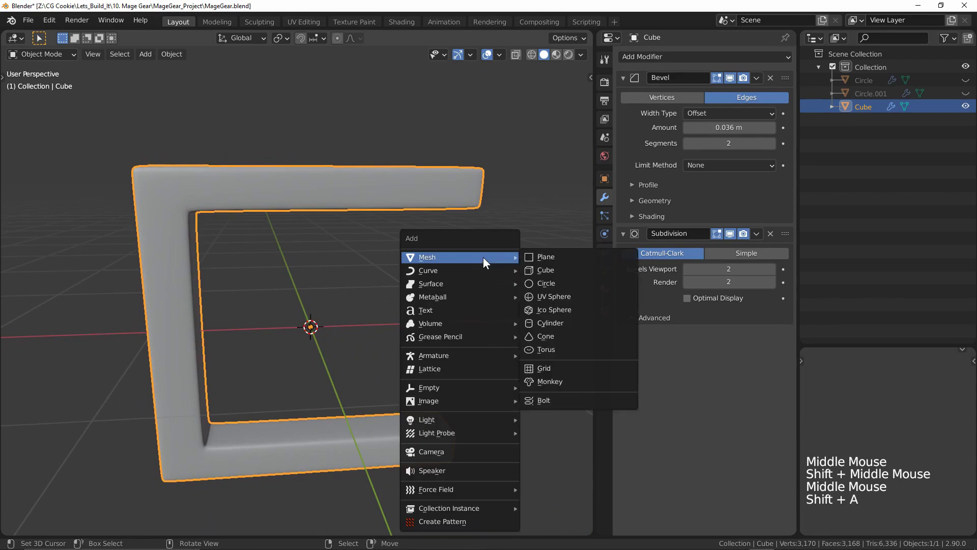
left_click(548, 322)
Delete the cylinder's top and bottom cap faces, leaving an open tube
scroll(545, 321, "down", 2)
middle_click_drag(545, 321, 530, 300)
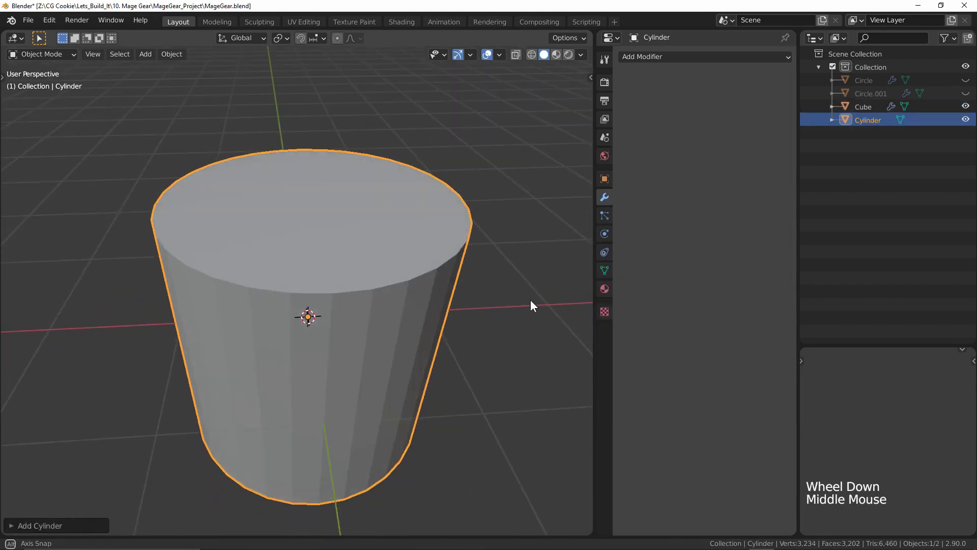
key("Tab")
key("3")
right_click(426, 230)
key("alt+z")
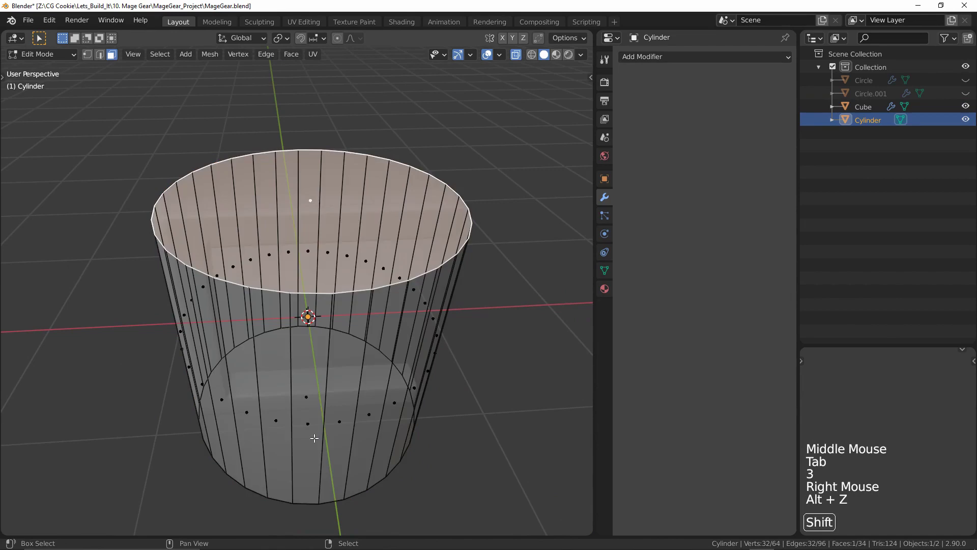
right_click(309, 397, "shift")
key("x")
left_click(309, 397)
key("alt+z")
middle_click_drag(432, 377, 488, 349)
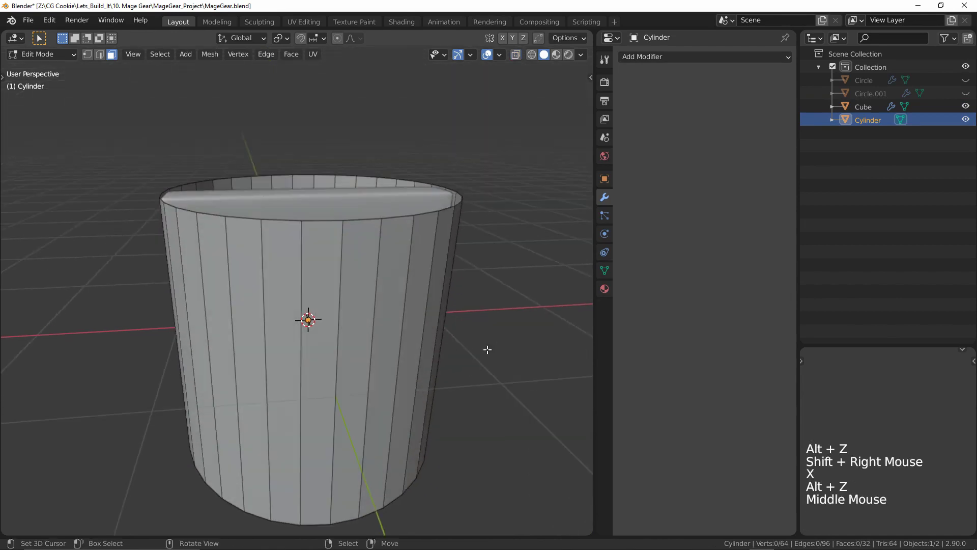
Scale the tube down to a thin vertical bar between the open ends of the C shape
key("a")
key("s")
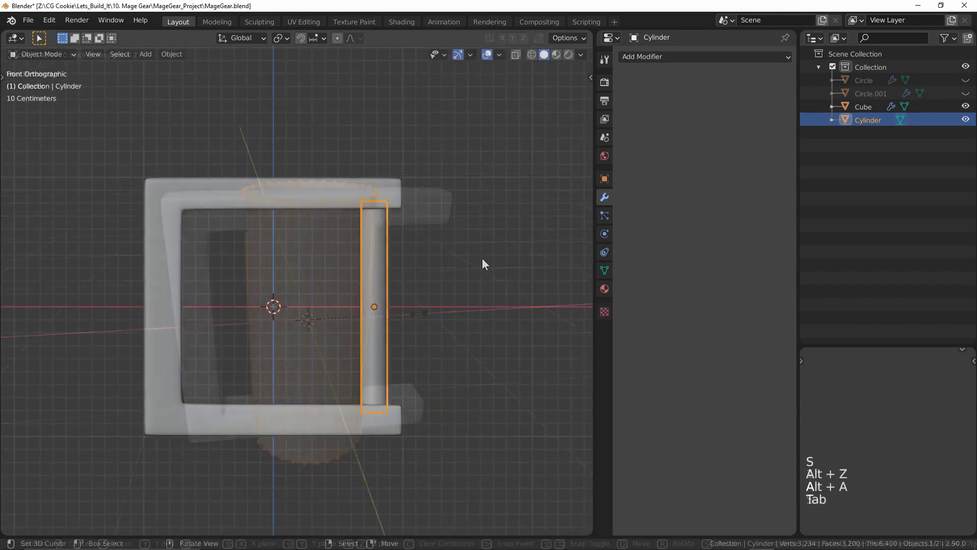
middle_click_drag(482, 261, 486, 286)
Parent the vertical bar to the C shape and test the link by trying to move the C shape
right_click(314, 201, "shift")
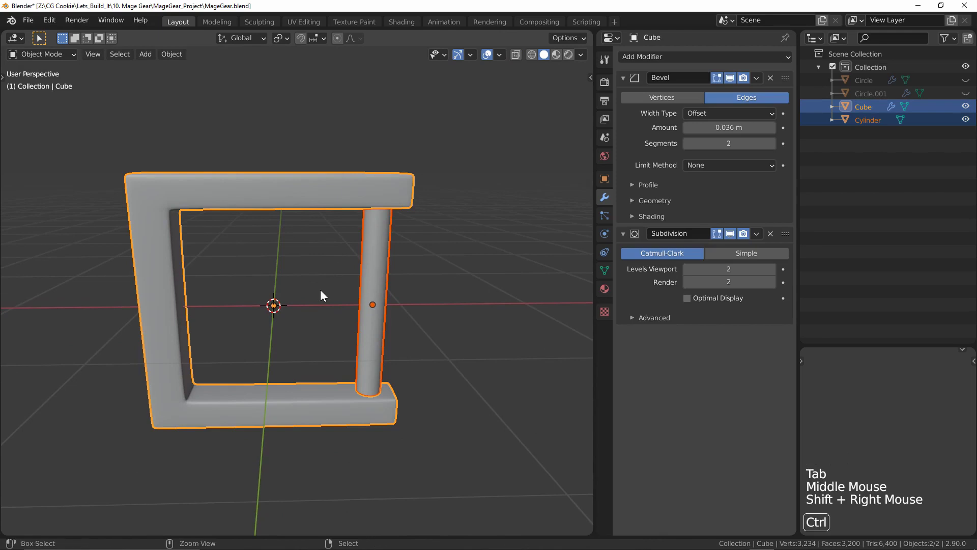
key("ctrl+p")
left_click(320, 289)
key("alt+a")
right_click(286, 190)
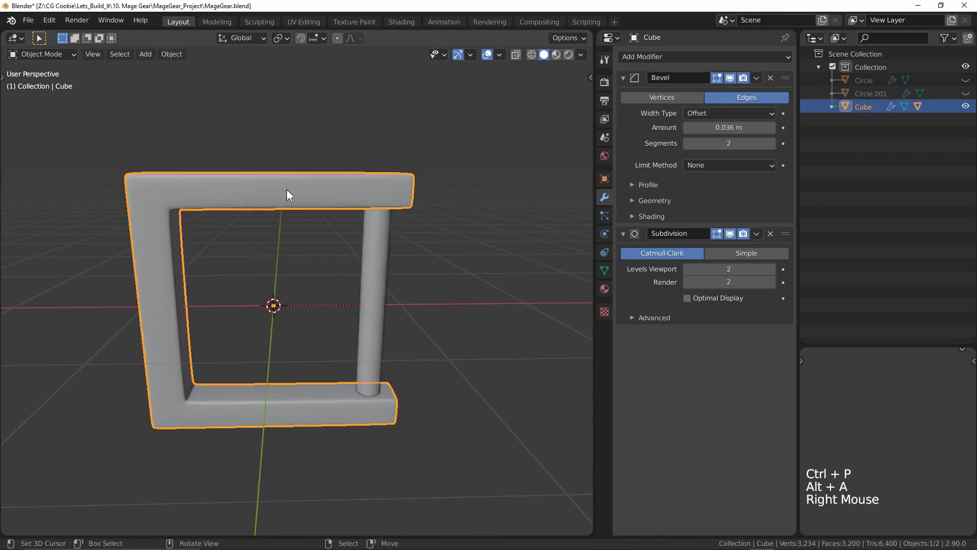
key("g")
right_click(304, 283)
Add a plane, rotate its mesh 90° about X and narrow it along Z into a horizontal strip
key("shift+a")
mouse_move(310, 271)
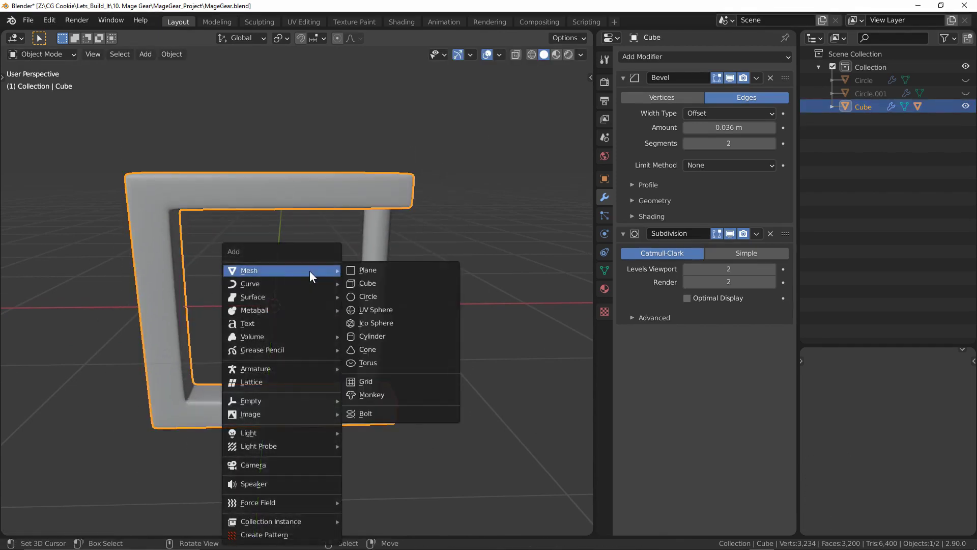
left_click(352, 271)
key("Tab")
type("r")
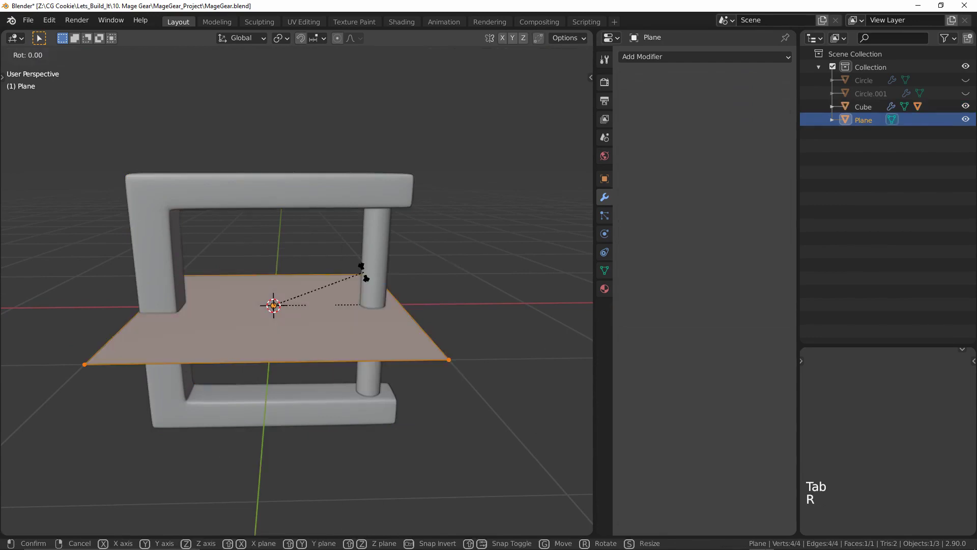
type("x90")
key("Return")
middle_click_drag(364, 272, 462, 280)
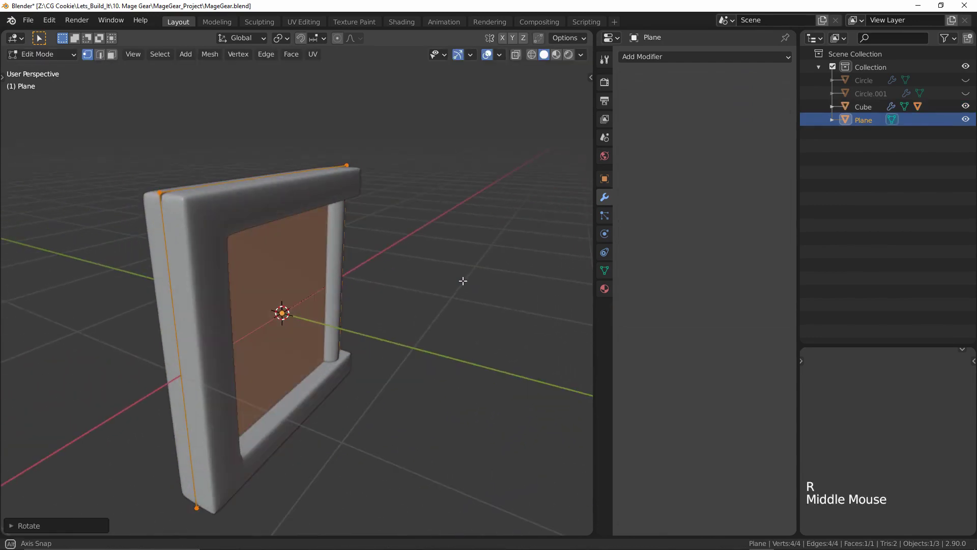
key("s")
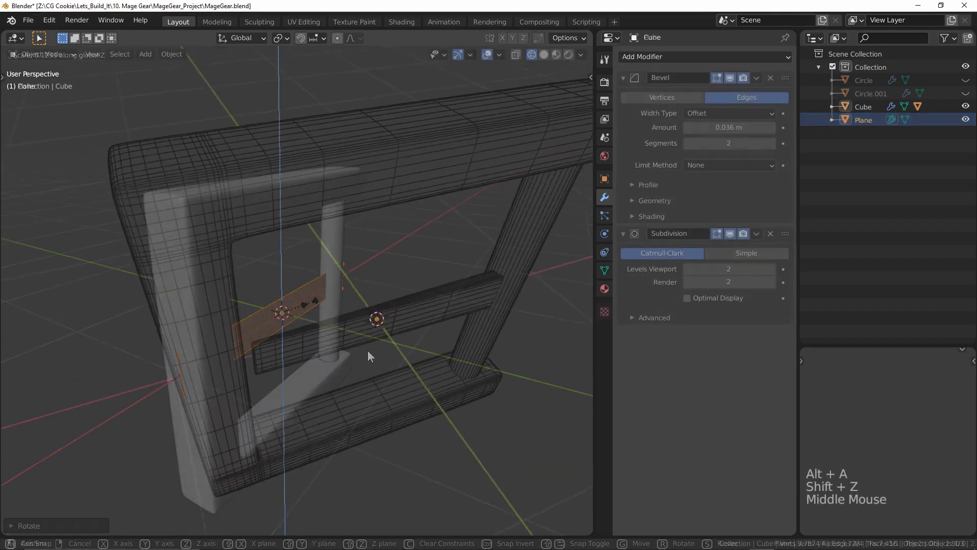
Return the view to solid display and shade the buckle's horizontal prong smooth
middle_click_drag(367, 350, 362, 288)
key("shift+z")
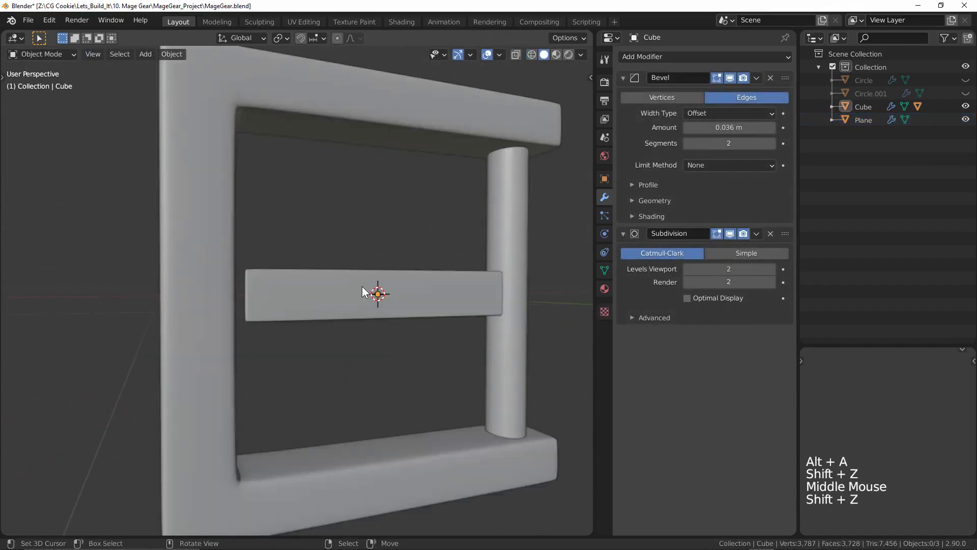
right_click(362, 286)
key("w")
key("alt+a")
middle_click_drag(152, 249, 360, 255, "ctrl")
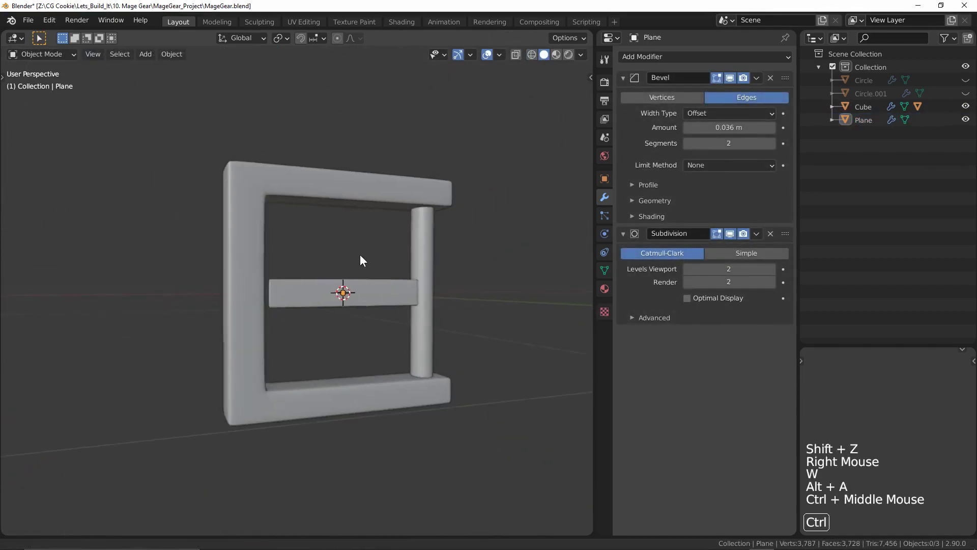
Parent the horizontal prong to the C-shaped frame with Object (Keep Transform)
right_click(364, 286)
right_click(312, 191, "shift")
key("ctrl+p")
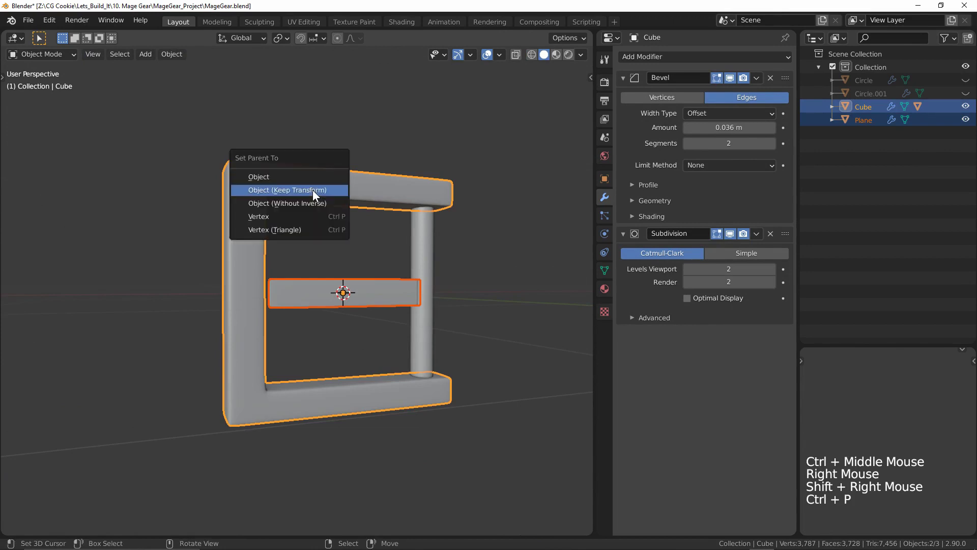
left_click(312, 190)
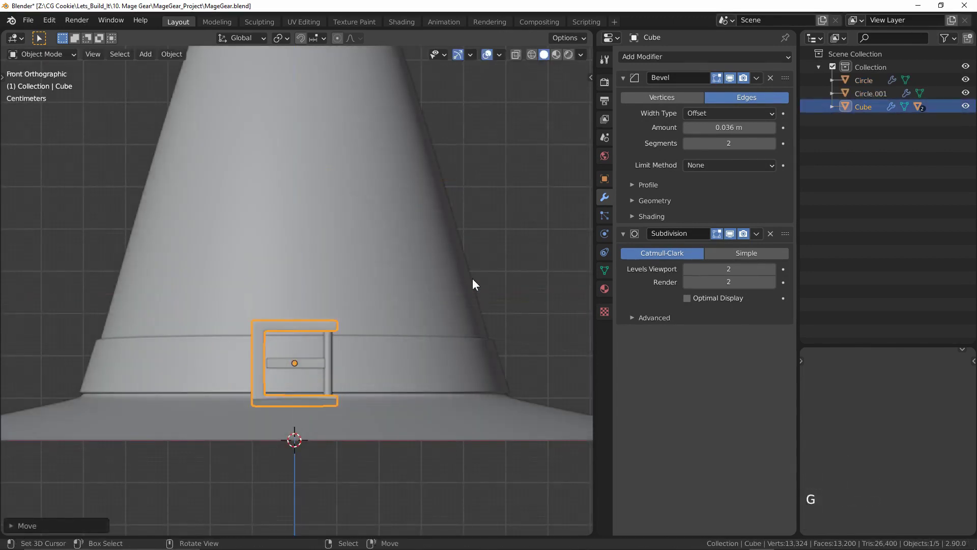
Scale the buckle down slightly over the front of the hat band and tilt it in side view to match the band's slope
key("s")
left_click(460, 282)
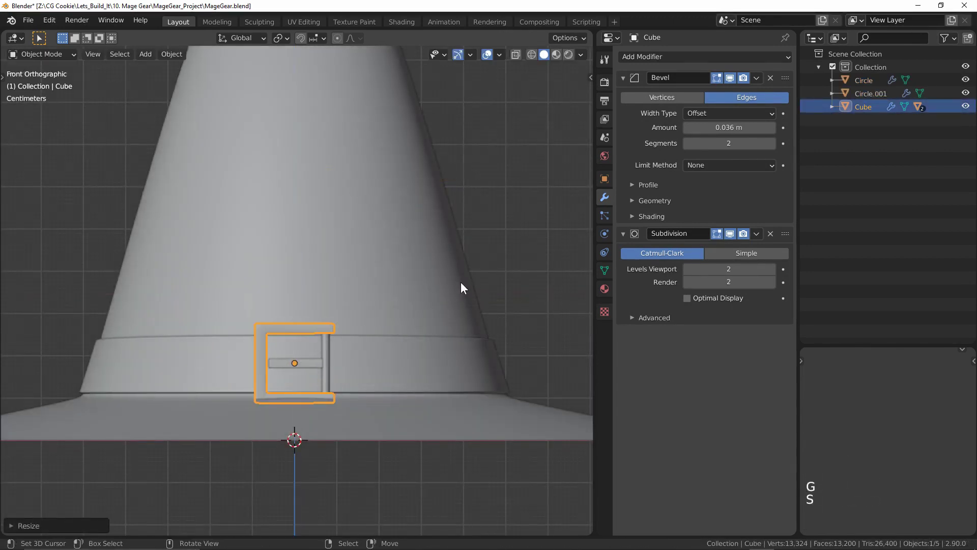
key("KP_3")
key("KP_Decimal")
key("r")
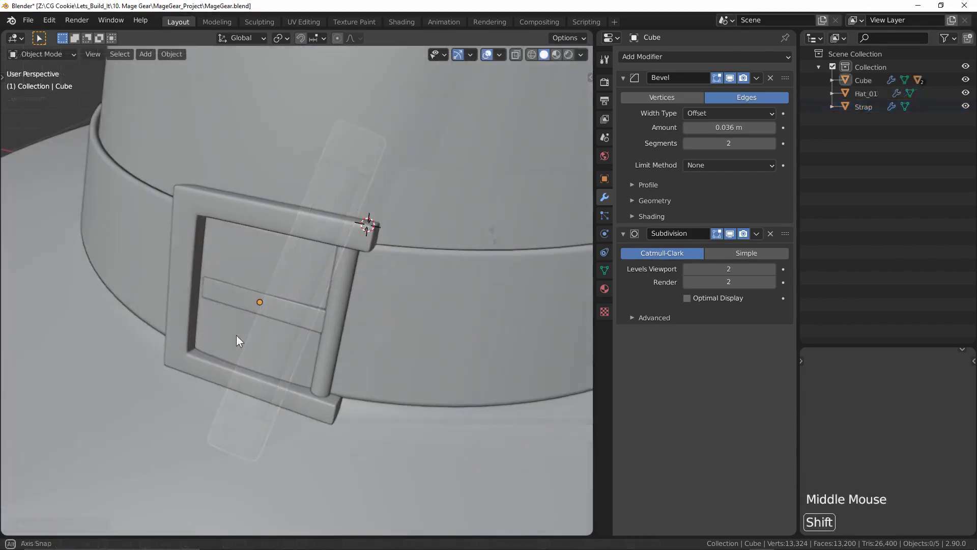
Rotate the buckle about Z so that it follows the curve of the hat strap
middle_click_drag(236, 335, 206, 337, "shift")
right_click(172, 304)
key("r")
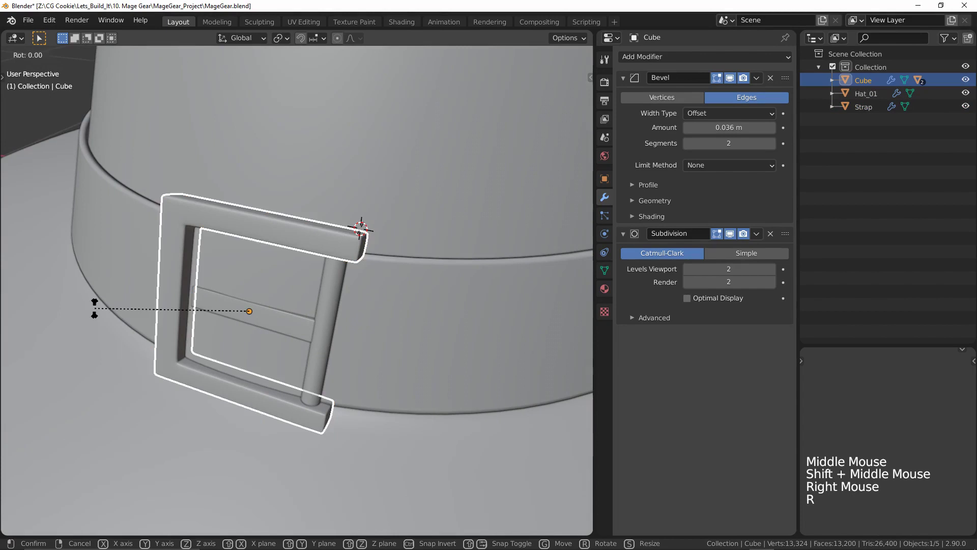
key("z")
left_click(85, 342)
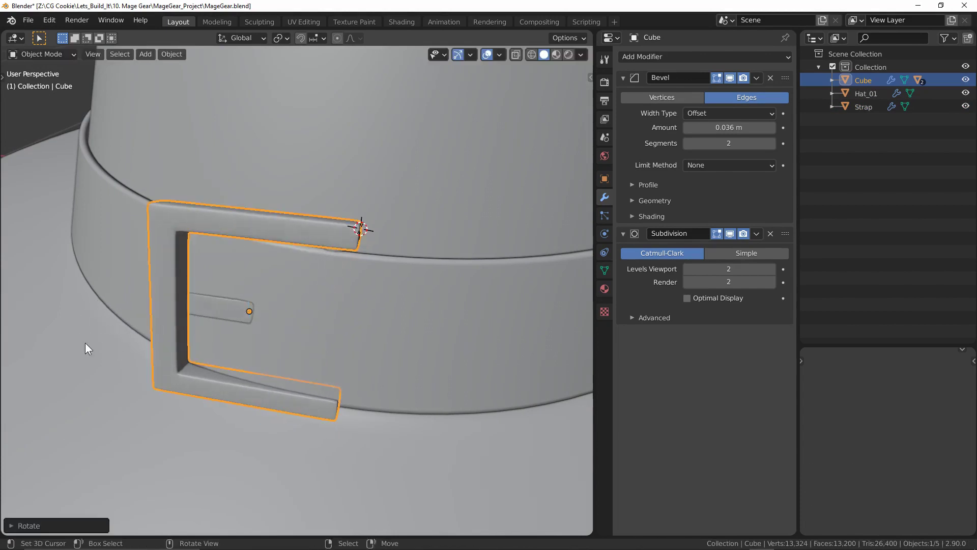
key("alt+a")
middle_click_drag(85, 343, 273, 398)
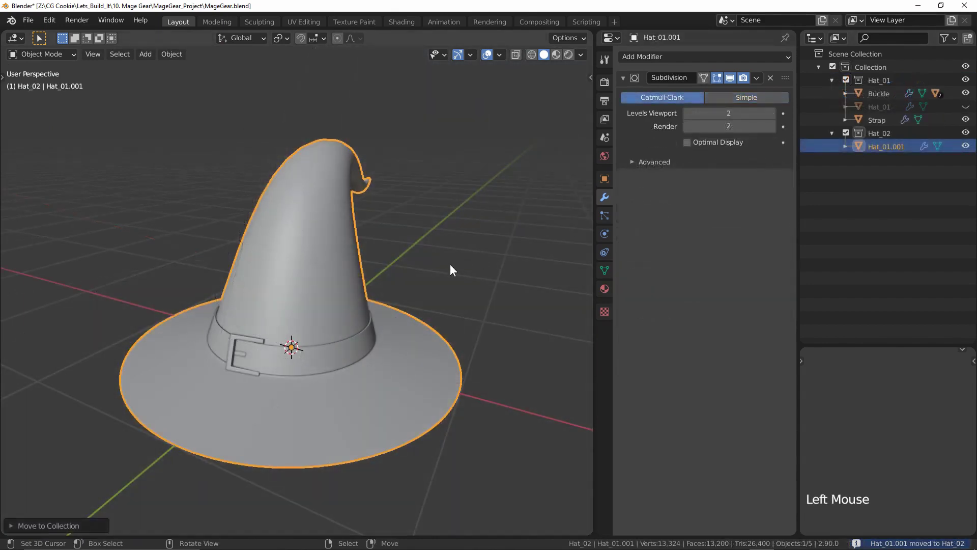
Rename the duplicated hat object as Hat_02
key("F2")
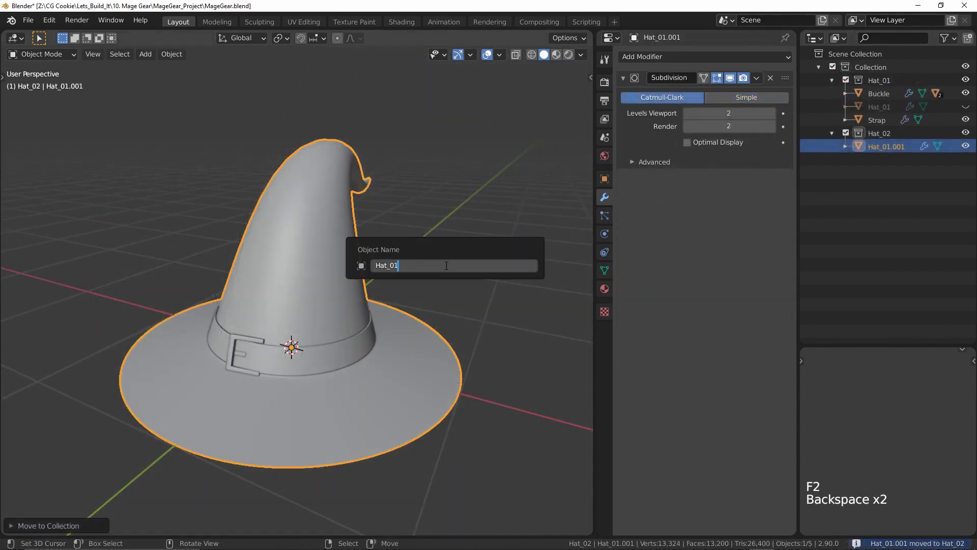
key("BackSpace")
type("2")
key("Return")
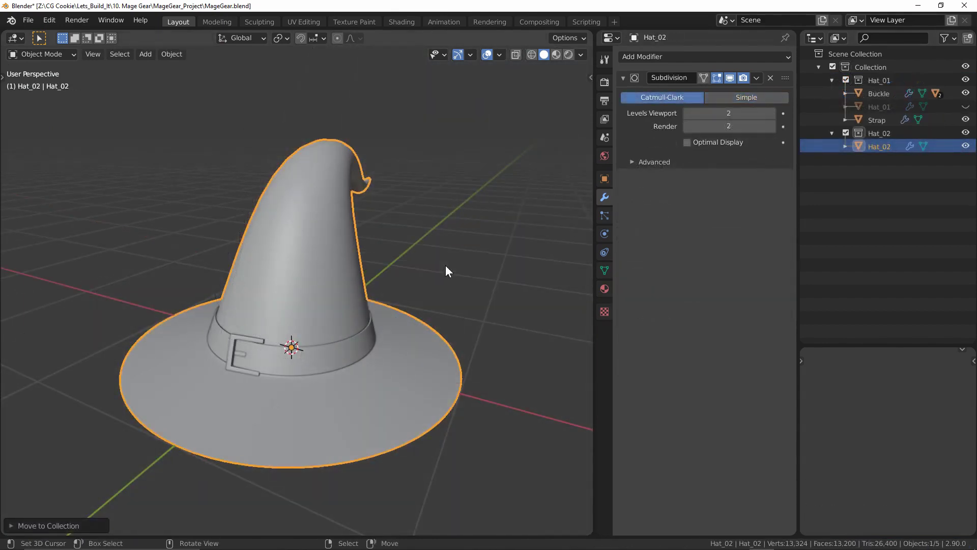
Set Hat_02's Subdivision viewport levels to 4 and apply the modifier
middle_click_drag(478, 252, 394, 268, "shift")
key("KP_3")
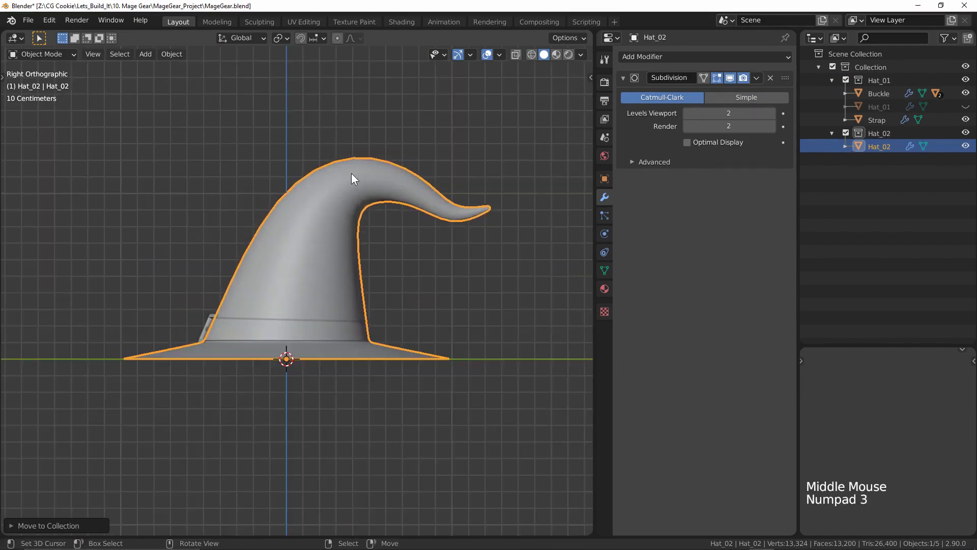
middle_click_drag(351, 173, 347, 243, "shift")
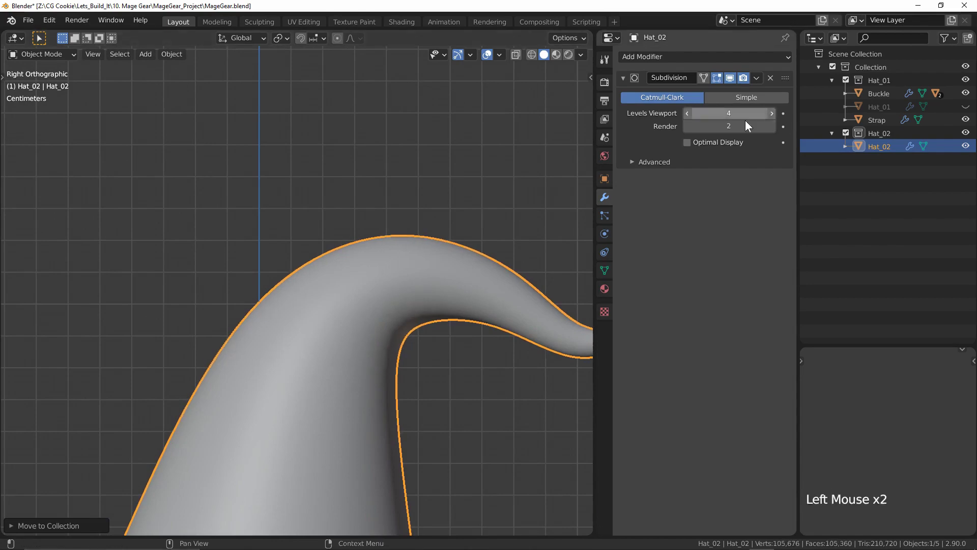
middle_click_drag(430, 244, 407, 271, "ctrl")
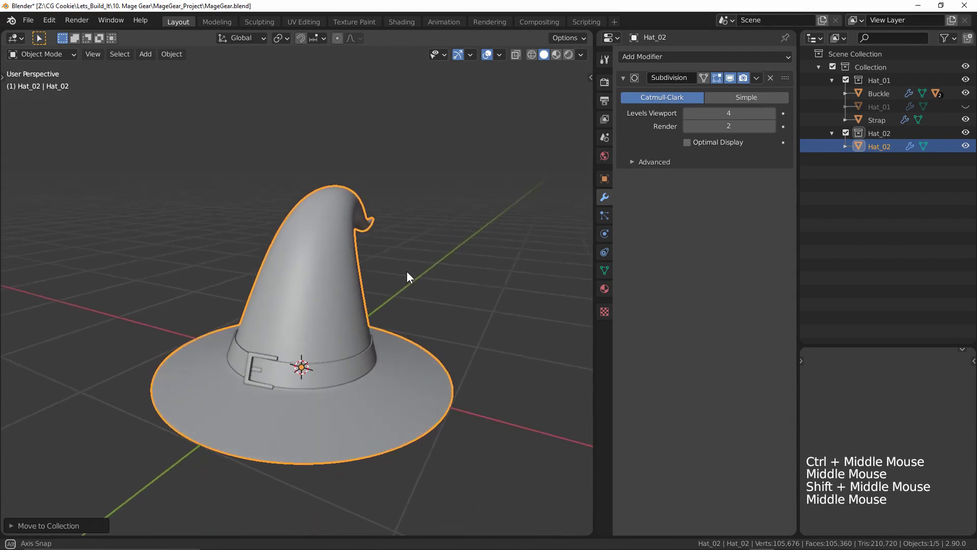
key("ctrl+a")
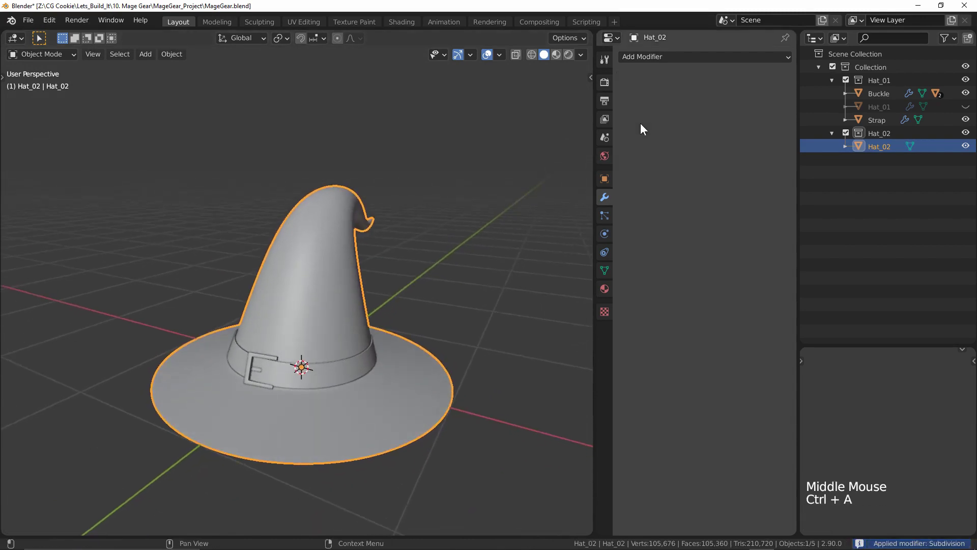
key("alt+a")
Try a voxel remesh of Hat_01 in sculpt mode with a voxel size of 0.01 m
middle_click_drag(386, 362, 387, 353)
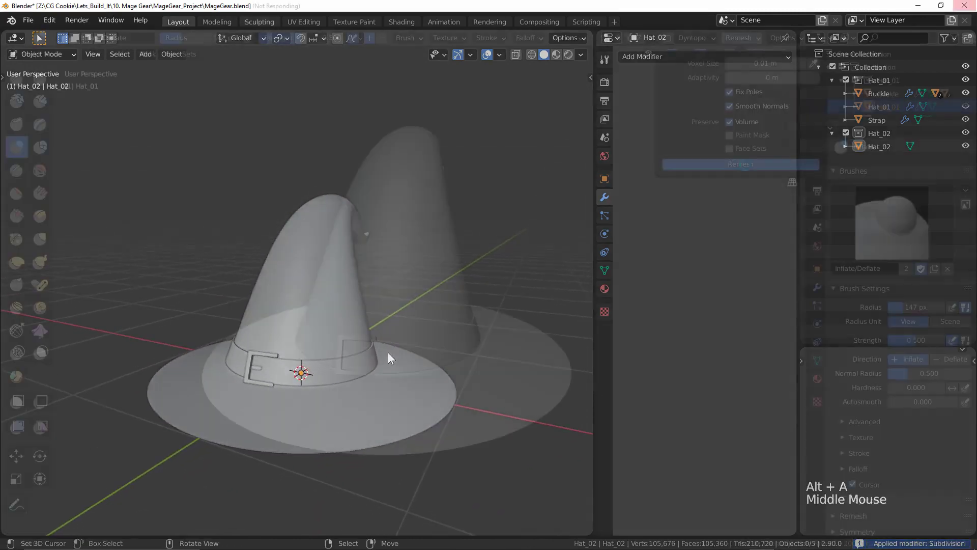
left_click(744, 165)
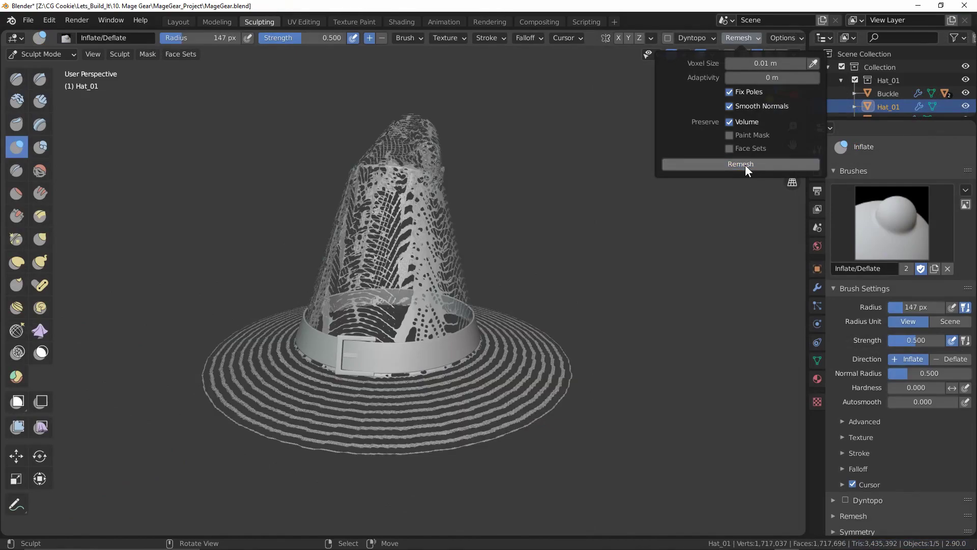
middle_click_drag(638, 282, 621, 283)
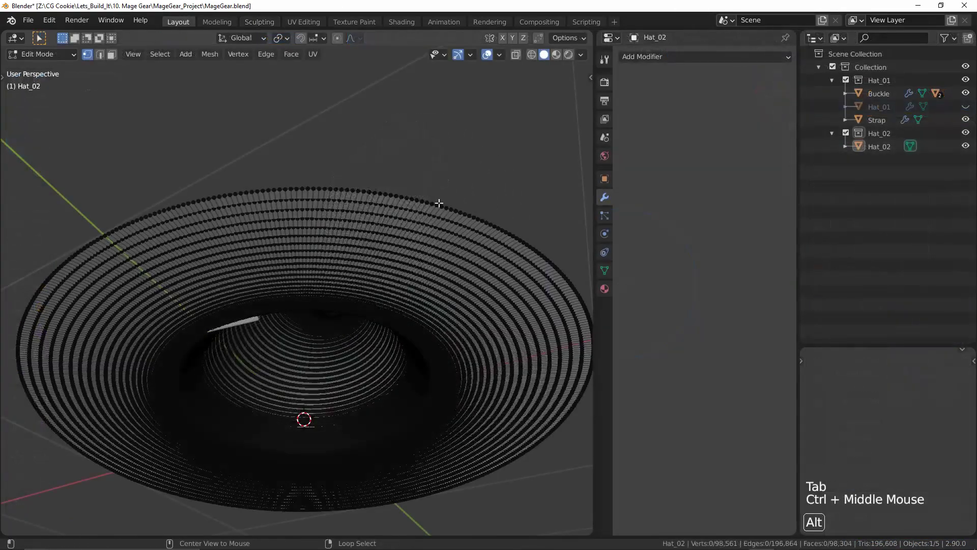
Close the open underside of Hat_02 with a single face across the brim's outer edge loop
right_click(439, 203, "alt")
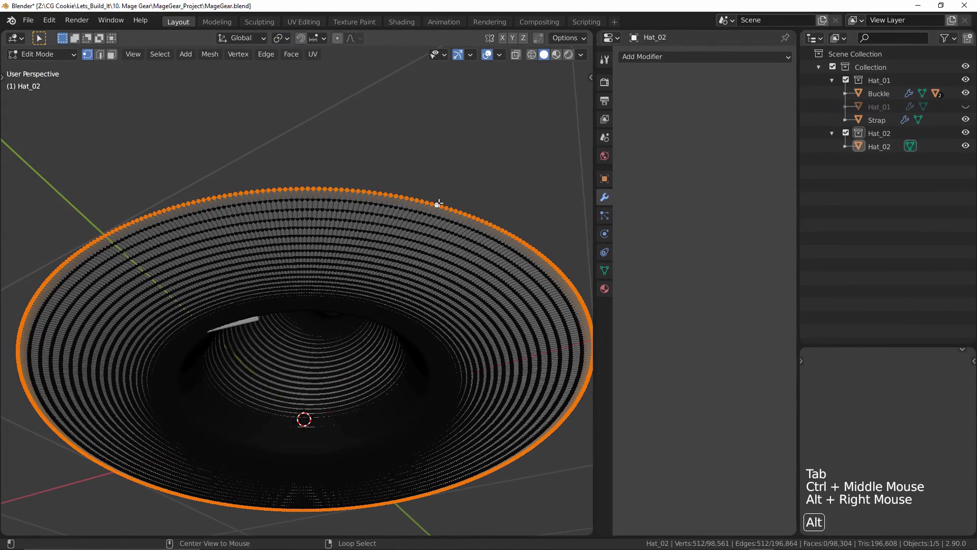
key("f")
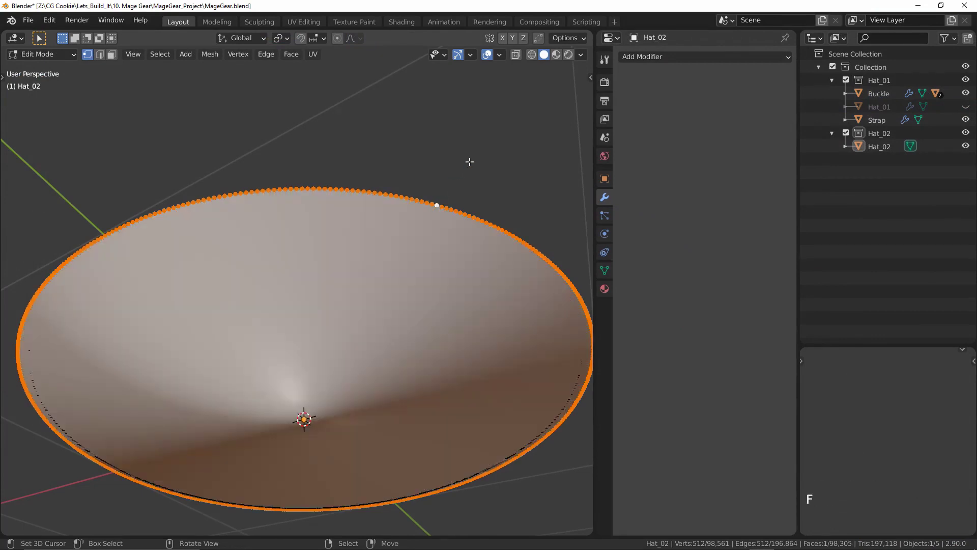
key("Tab")
middle_click_drag(469, 162, 446, 300, "ctrl")
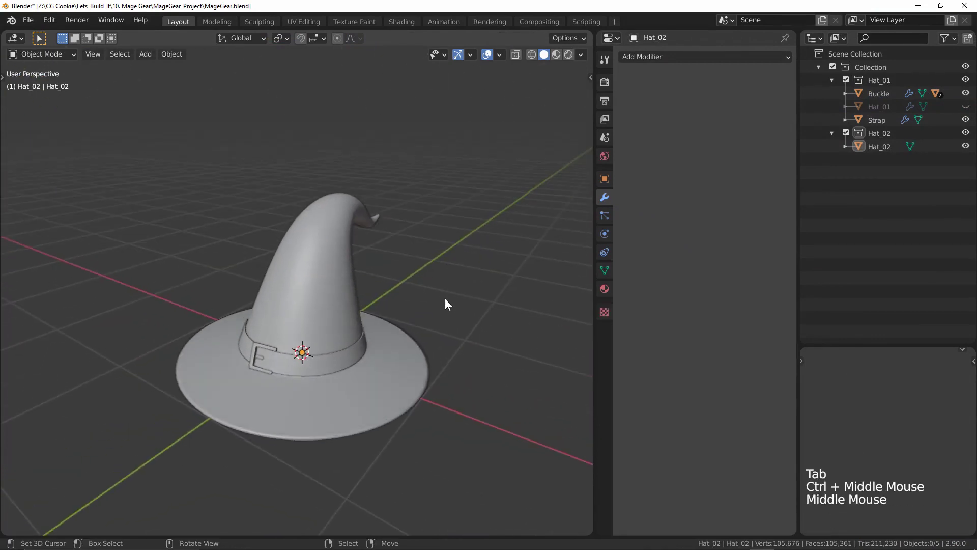
Switch to the Sculpting workspace for Hat_02 and set its remesh voxel size to 0.0101 m
left_click(260, 21)
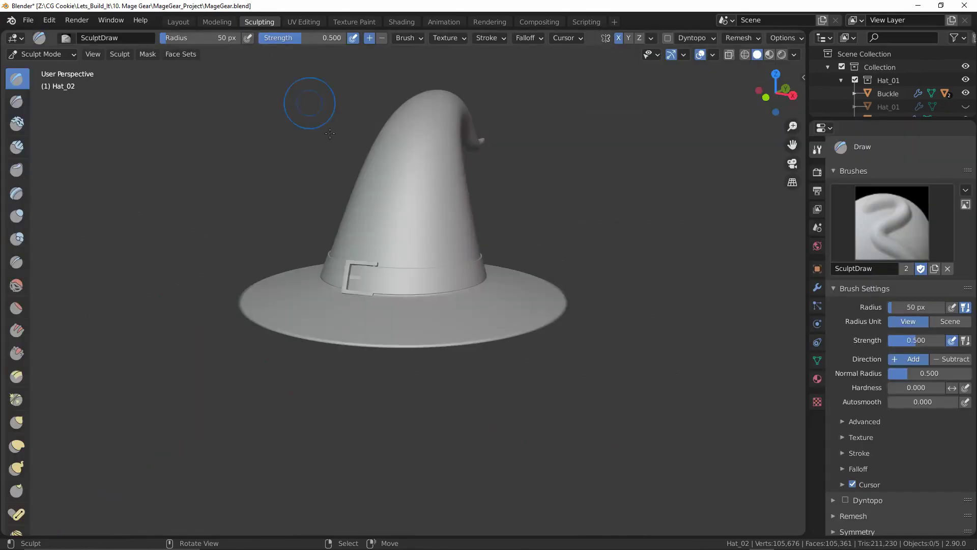
mouse_move(545, 265)
middle_mouse_down()
mouse_move(547, 318)
mouse_move(551, 299)
middle_mouse_up()
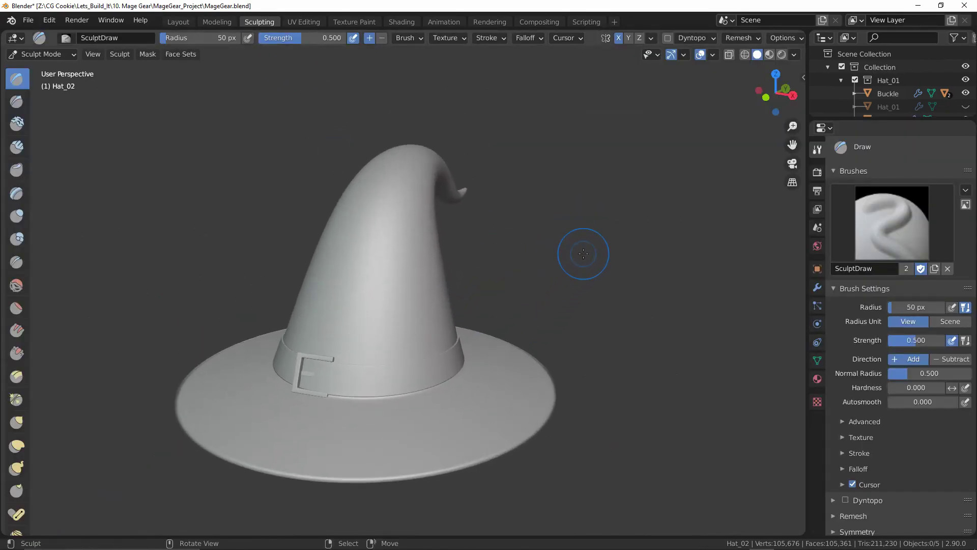
key("r")
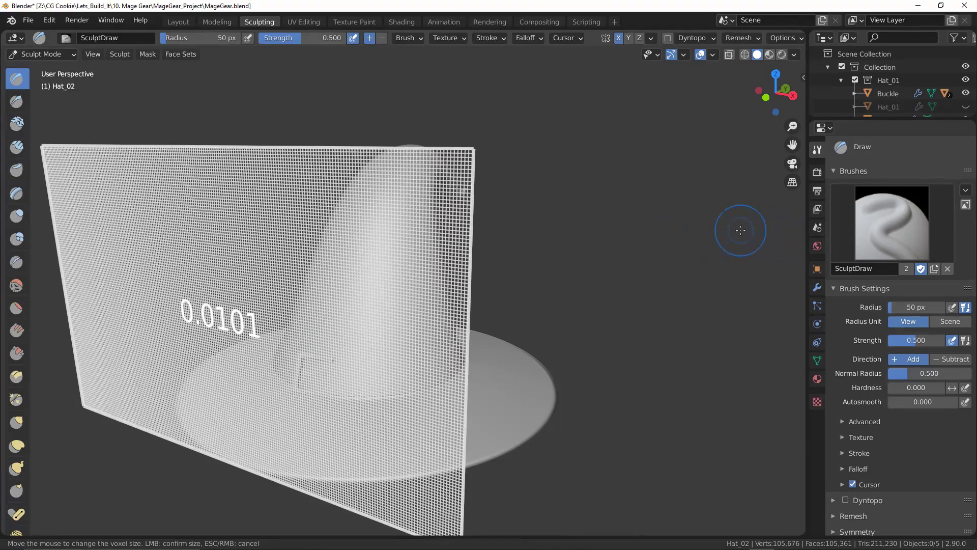
left_click(741, 229)
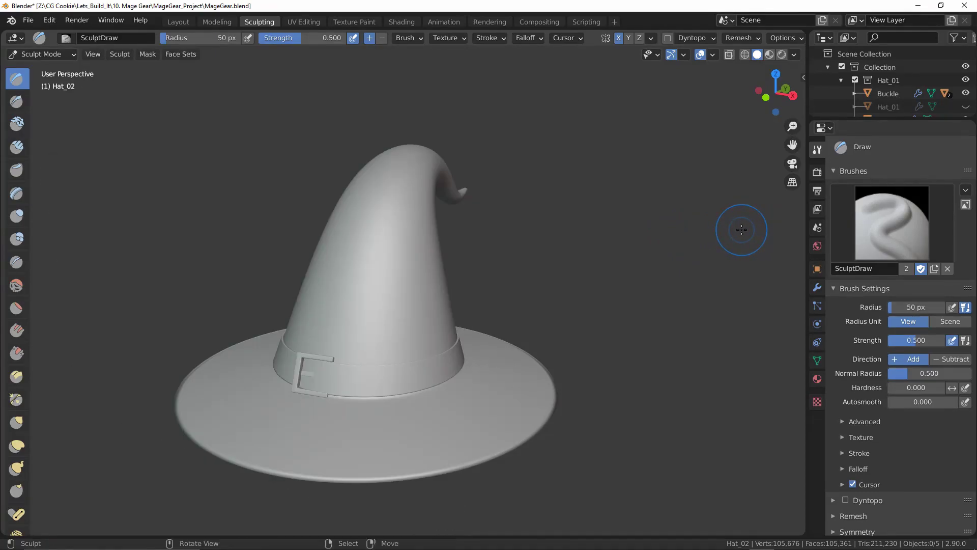
Voxel remesh Hat_02 at a voxel size of 0.01005 m with Smooth Normals enabled
left_click(747, 39)
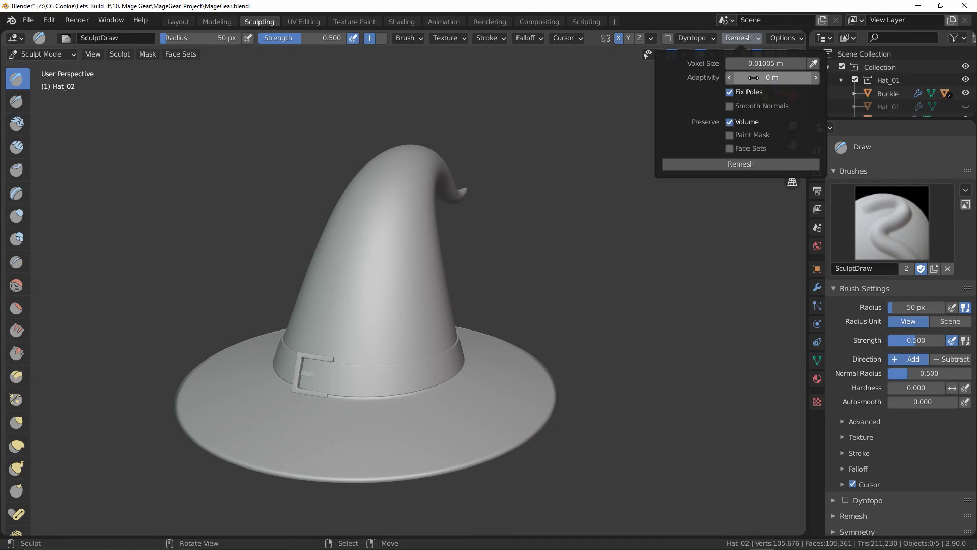
left_click(733, 167)
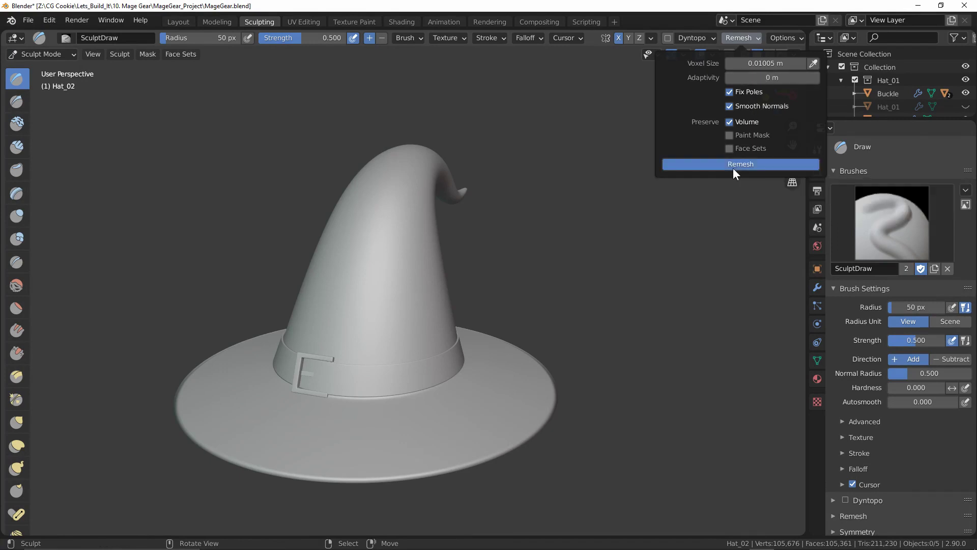
mouse_move(600, 426)
middle_mouse_down()
mouse_move(606, 338)
mouse_move(608, 425)
middle_mouse_up()
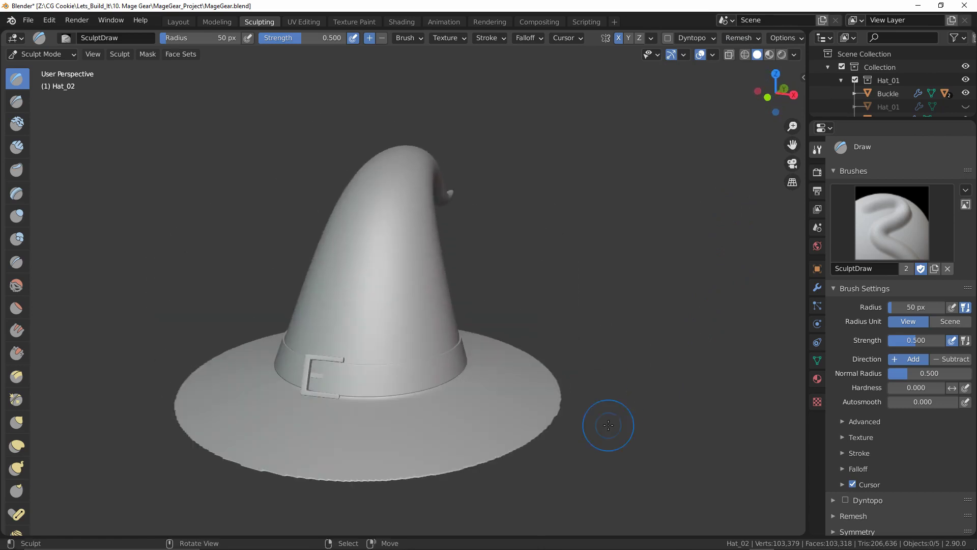
middle_click_drag(559, 347, 607, 331)
Delete the flat underside of Hat_02 by selecting its co-planar faces in edit mode, and return to sculpting
key("Tab")
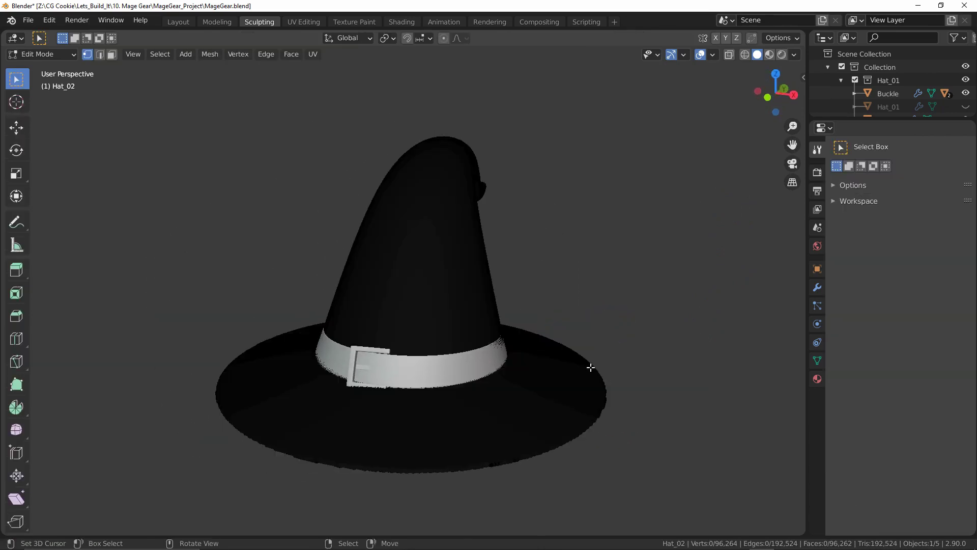
middle_click_drag(590, 366, 598, 241)
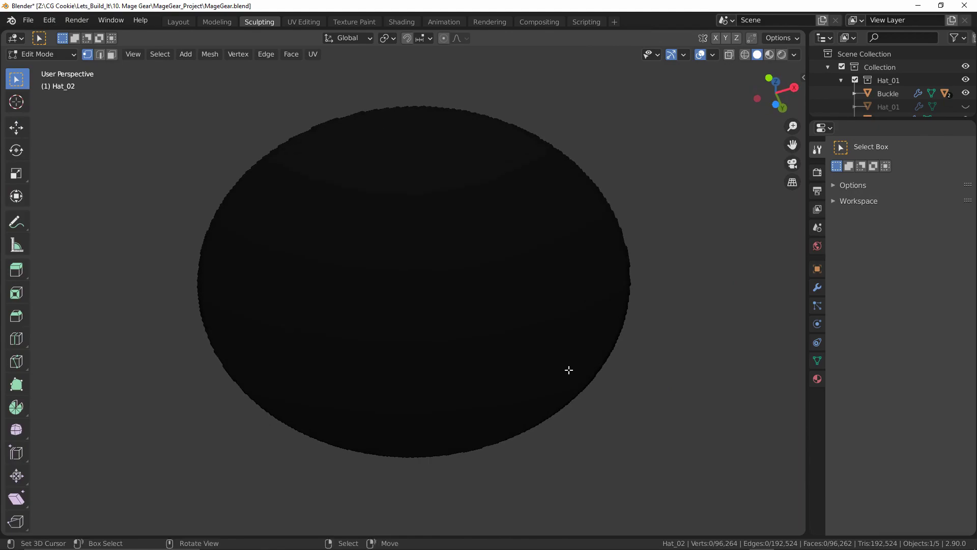
key("3")
middle_click_drag(512, 342, 477, 334)
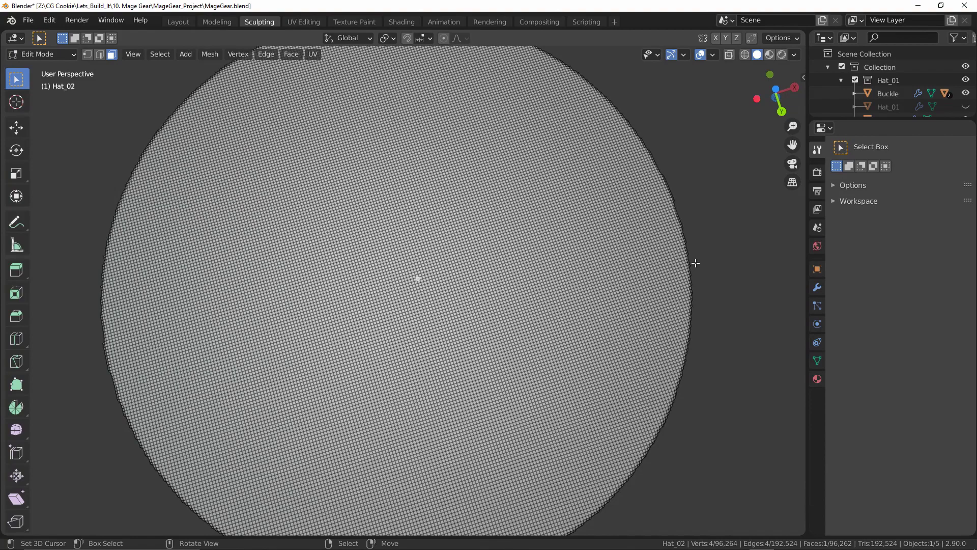
middle_click_drag(696, 262, 692, 284)
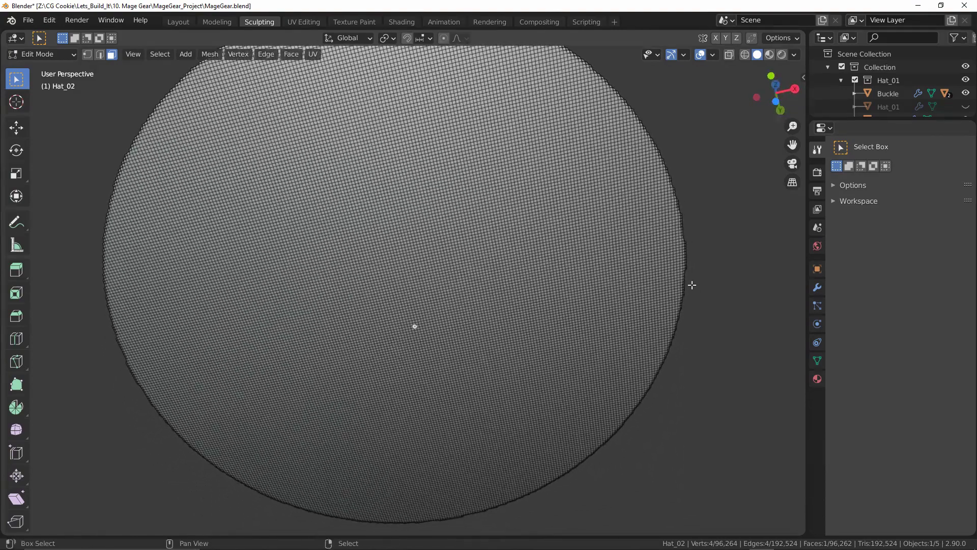
key("shift+g")
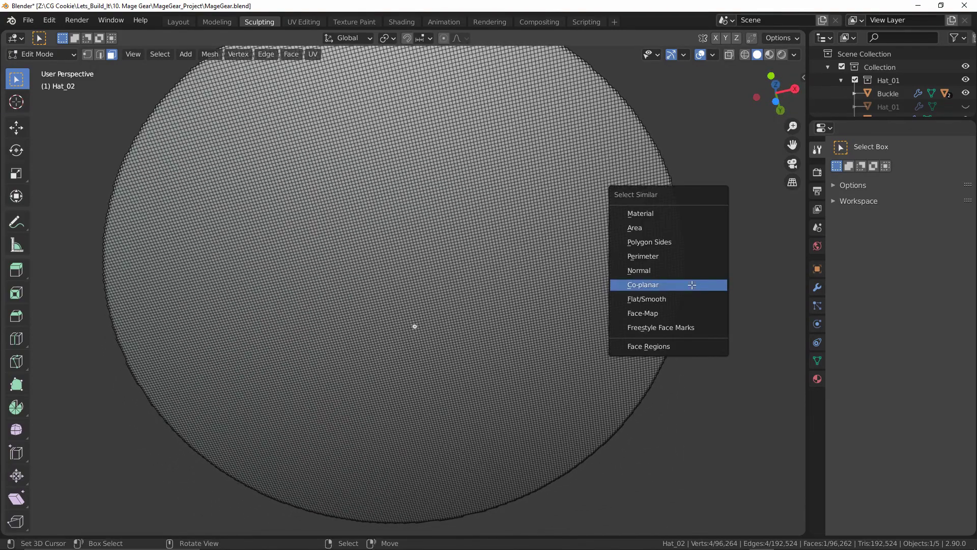
left_click(692, 285)
mouse_move(686, 221)
middle_mouse_down()
mouse_move(662, 349)
mouse_move(453, 347)
mouse_move(636, 342)
mouse_move(686, 234)
middle_mouse_up()
key("x")
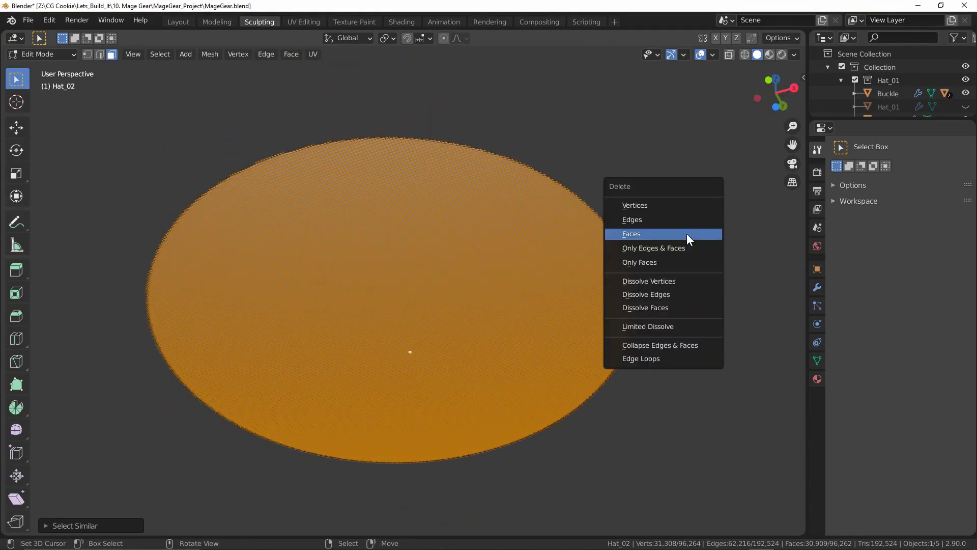
left_click(686, 234)
key("Tab")
Box-mask the brim and the crown's upper part, leaving only a band above the strap unmasked
key("KP_1")
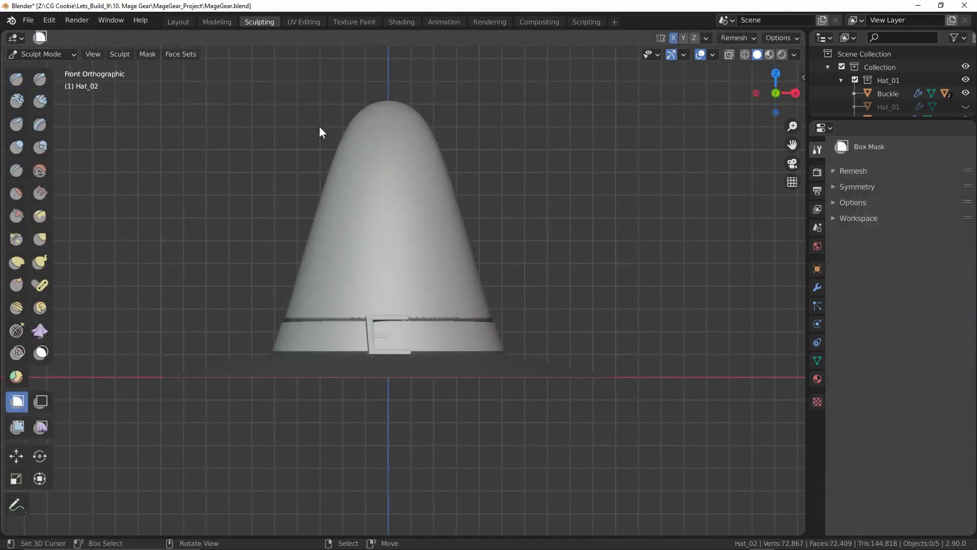
left_click_drag(259, 92, 613, 282)
middle_click_drag(613, 281, 529, 326)
Soften the mask's edges around the hat above the strap using the Mask brush with a 44 px radius
left_click(41, 352)
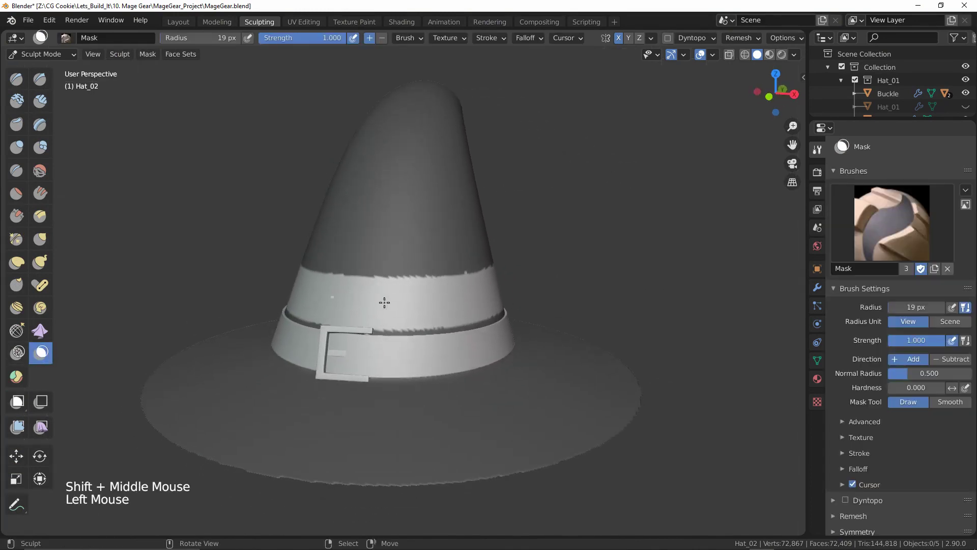
mouse_move(383, 300)
middle_mouse_down("ctrl")
mouse_move(457, 341)
mouse_move(475, 321)
middle_mouse_up("ctrl")
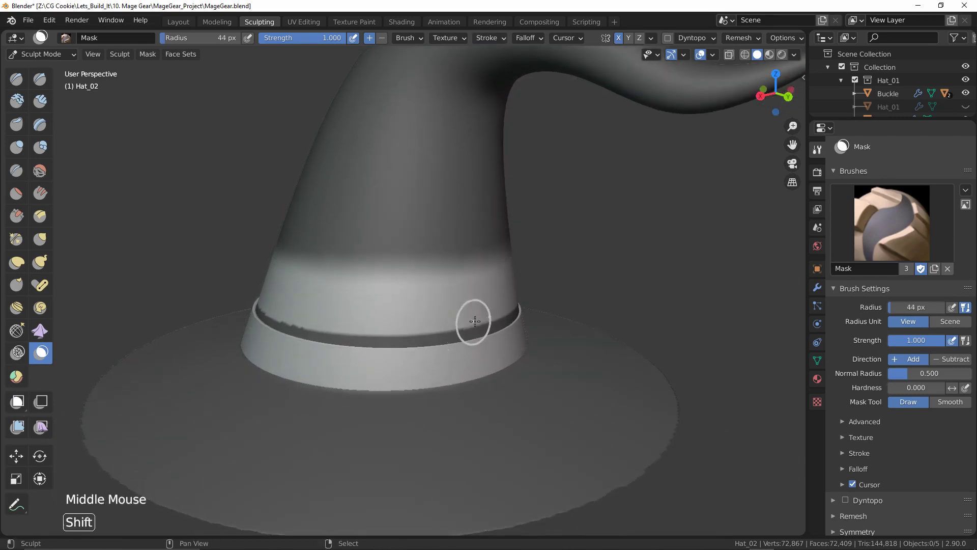
left_click_drag(484, 322, 455, 324, "shift")
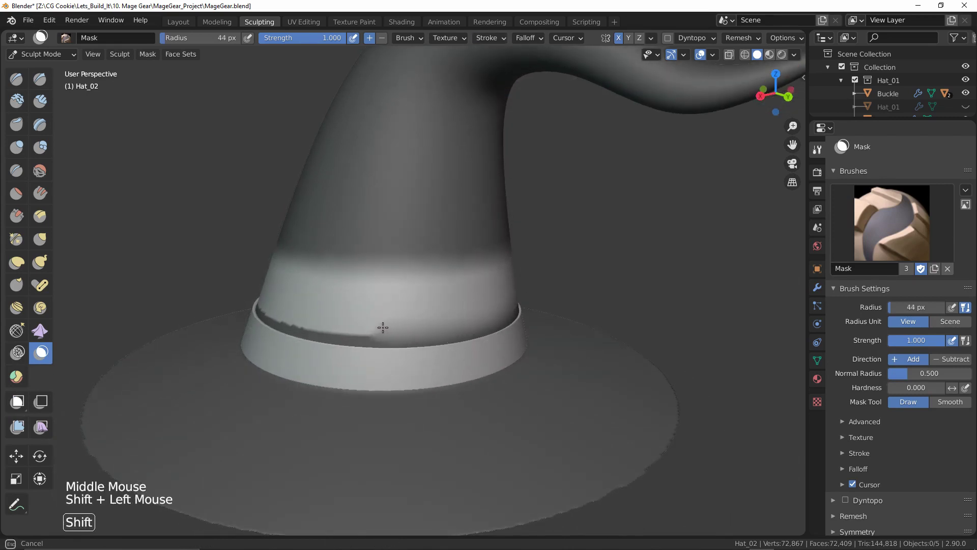
middle_click_drag(344, 327, 439, 319)
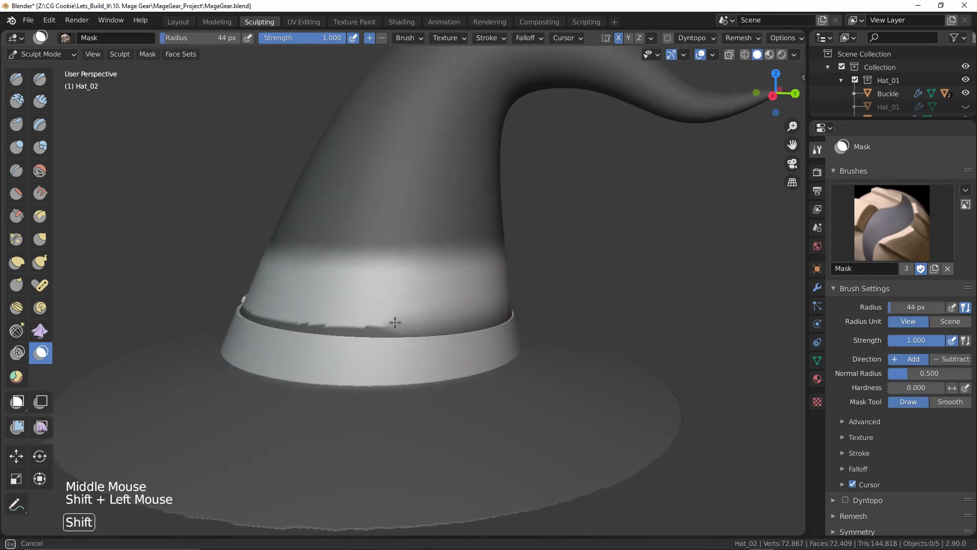
middle_click_drag(342, 322, 471, 321)
left_click_drag(471, 320, 435, 327, "shift")
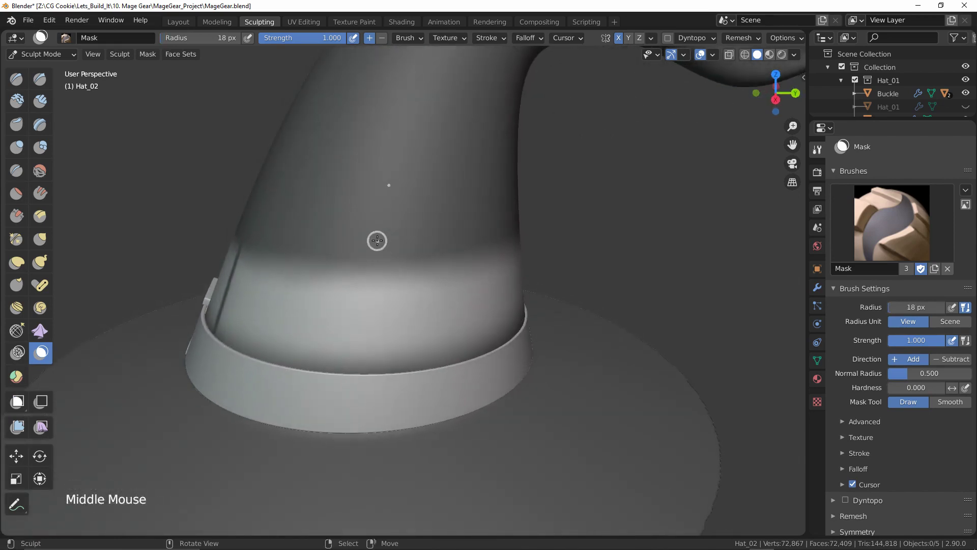
Paint spaced vertical mask lines across the unmasked band with the Mask brush at an 18 px radius
left_click_drag(383, 390, 381, 390)
middle_click_drag(381, 391, 378, 349)
left_click_drag(395, 230, 392, 340)
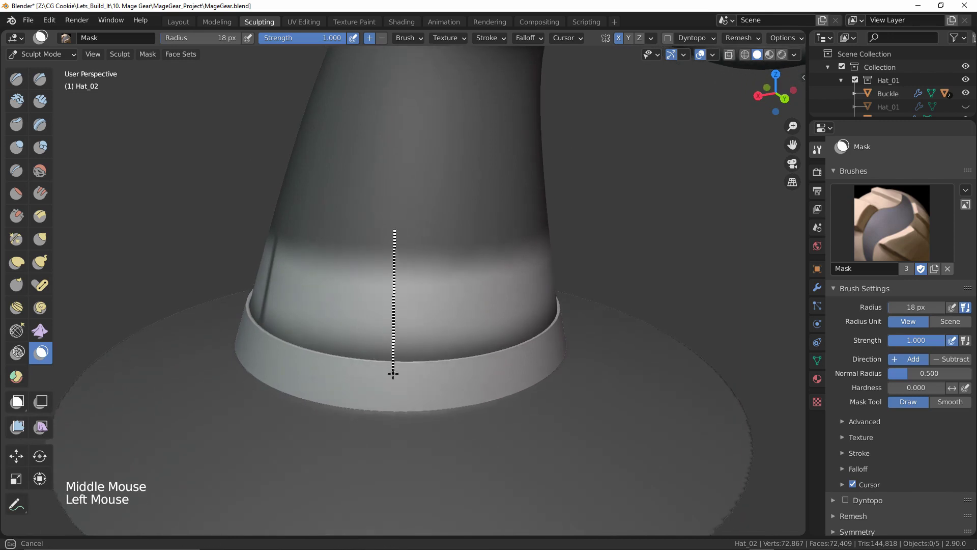
left_click_drag(393, 374, 392, 375)
scroll(393, 375, "down", 3)
middle_click_drag(392, 375, 486, 354)
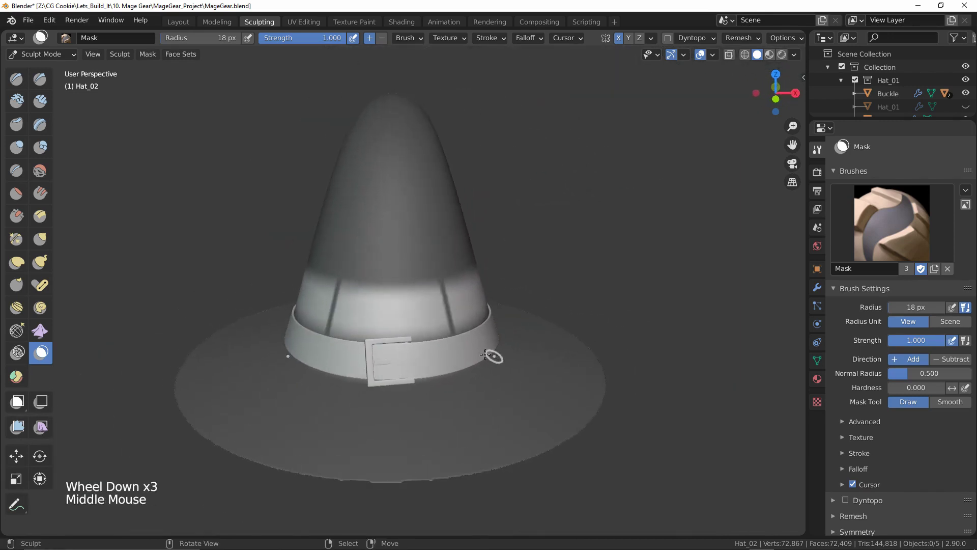
Puff out the unmasked band above the strap using the Cloth Filter with type Inflate and strength 0.500
left_click(41, 427)
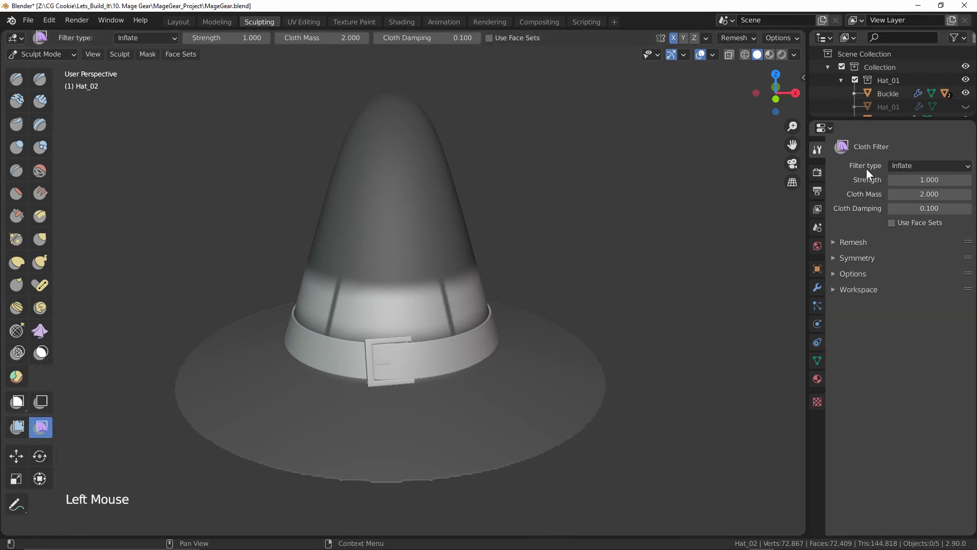
middle_click_drag(560, 306, 473, 318)
middle_click_drag(473, 318, 457, 309, "shift")
left_click_drag(458, 308, 566, 307)
key("ctrl+z")
left_click(927, 179)
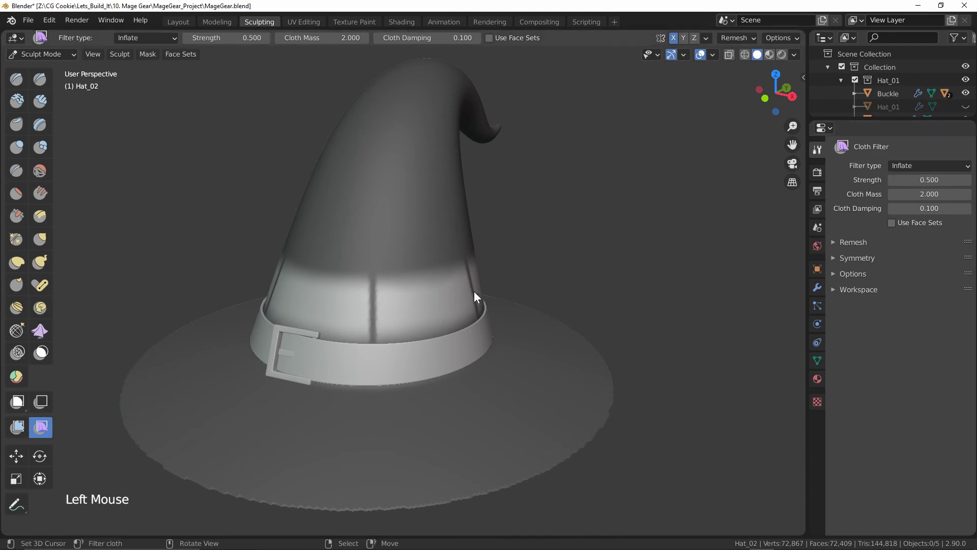
left_click_drag(486, 294, 548, 291)
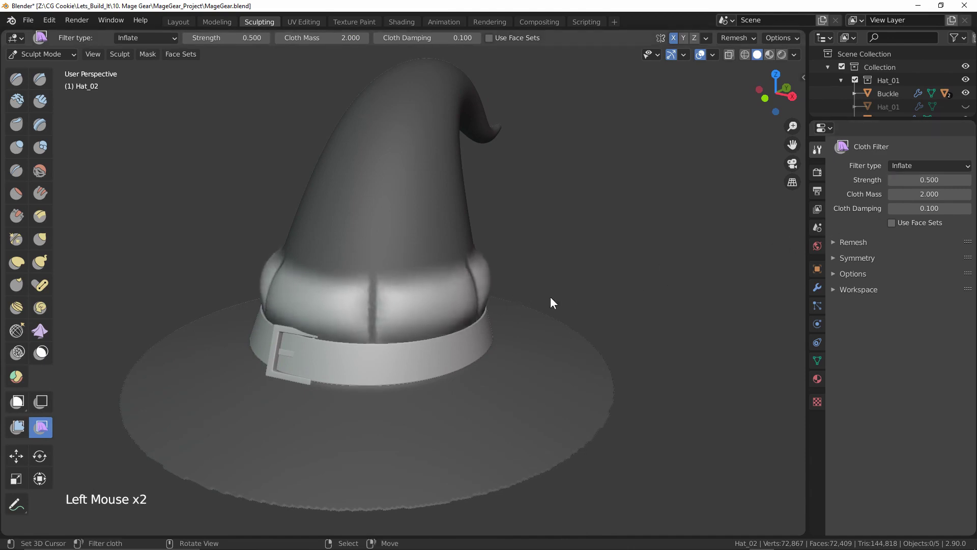
key("shift+alt+z")
middle_click_drag(551, 297, 582, 310)
Wrinkle the puffed band using the Cloth Filter with type Expand and strength 0.100
double_click(926, 180)
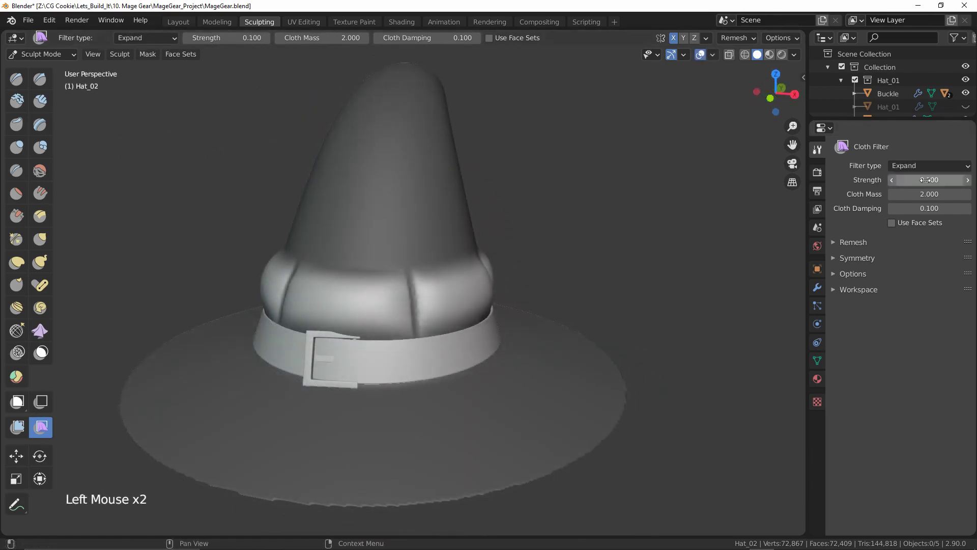
middle_click_drag(728, 320, 482, 344, "ctrl")
left_click_drag(483, 344, 449, 371)
middle_click_drag(450, 370, 500, 361)
key("shift+alt+z")
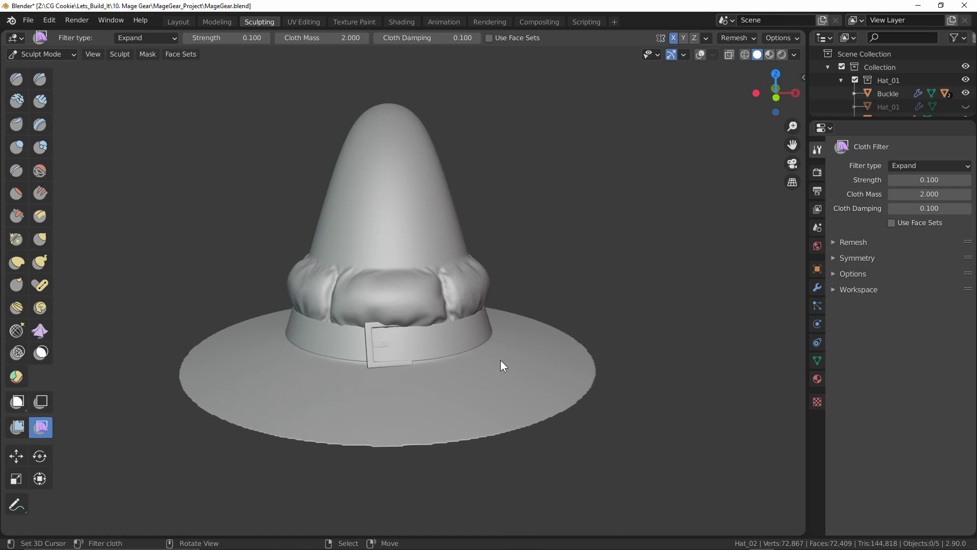
Mask the puffed band and brim, clearing the mask from the crown above with Box Mask in front view
key("KP_1")
left_click(17, 402)
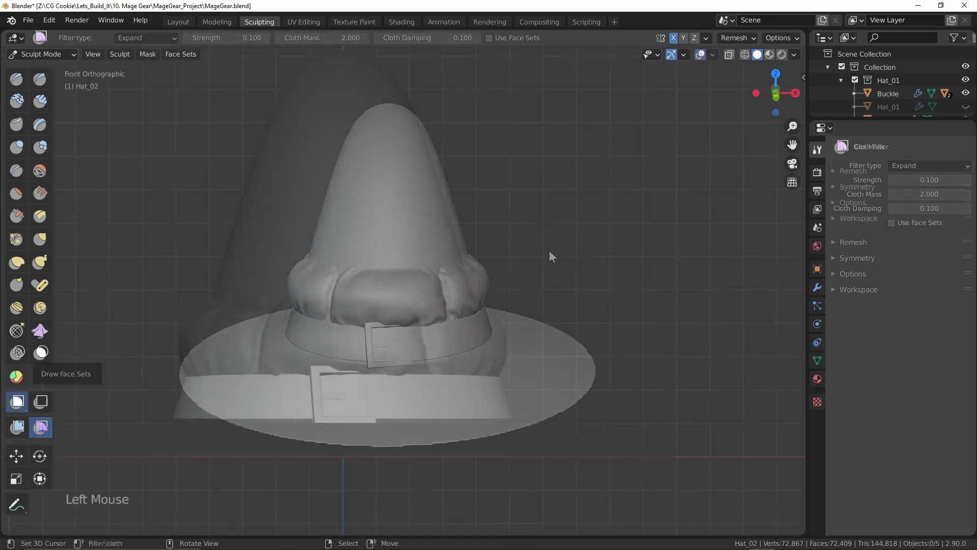
middle_click_drag(548, 250, 459, 249, "shift")
left_click_drag(214, 336, 530, 66, "ctrl")
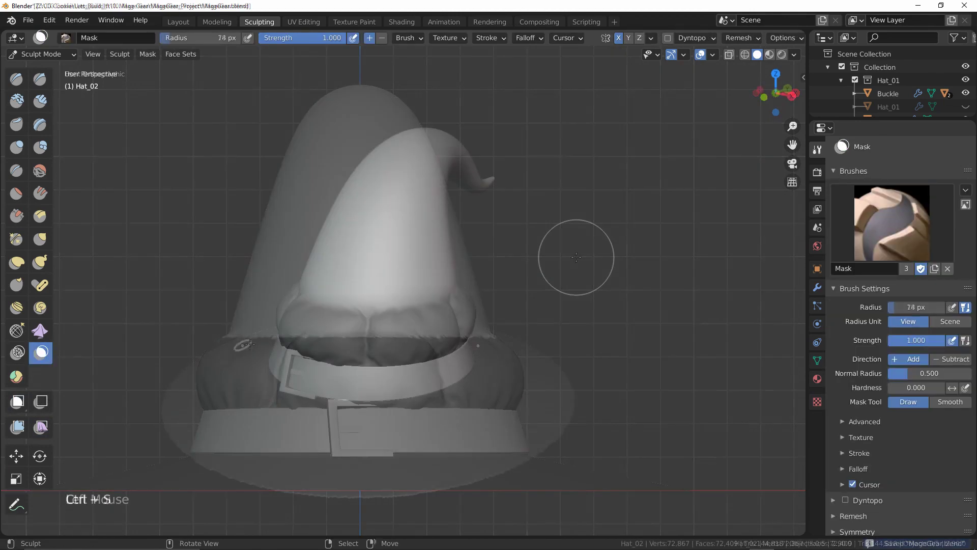
Cover the crown with cloth wrinkles using the Cloth Filter's Expand type at strength 0.100
left_click(42, 426)
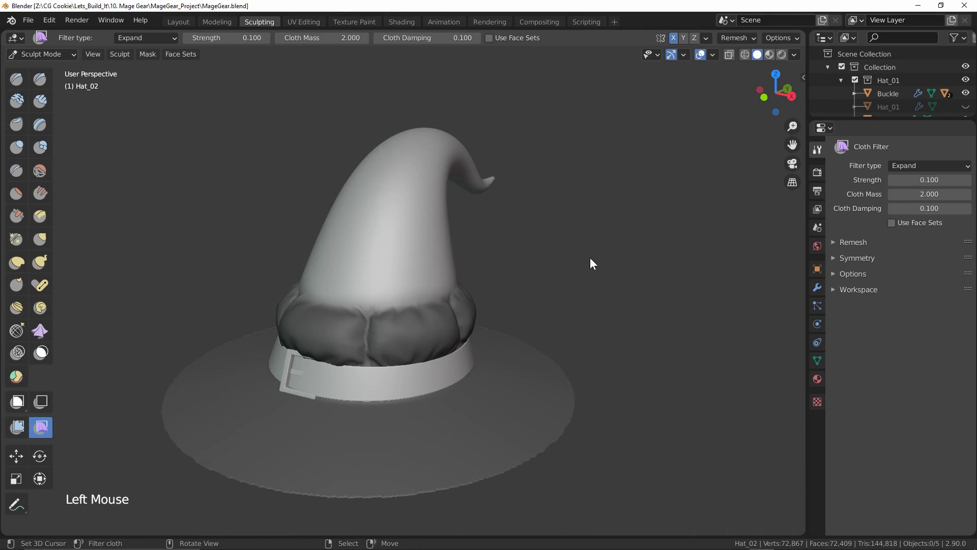
middle_click_drag(589, 262, 569, 300)
mouse_move(570, 300)
middle_mouse_down("shift")
mouse_move(558, 307)
mouse_move(552, 298)
middle_mouse_up("shift")
middle_click_drag(552, 298, 557, 295)
middle_click_drag(556, 295, 556, 299, "shift")
left_click_drag(557, 299, 503, 292)
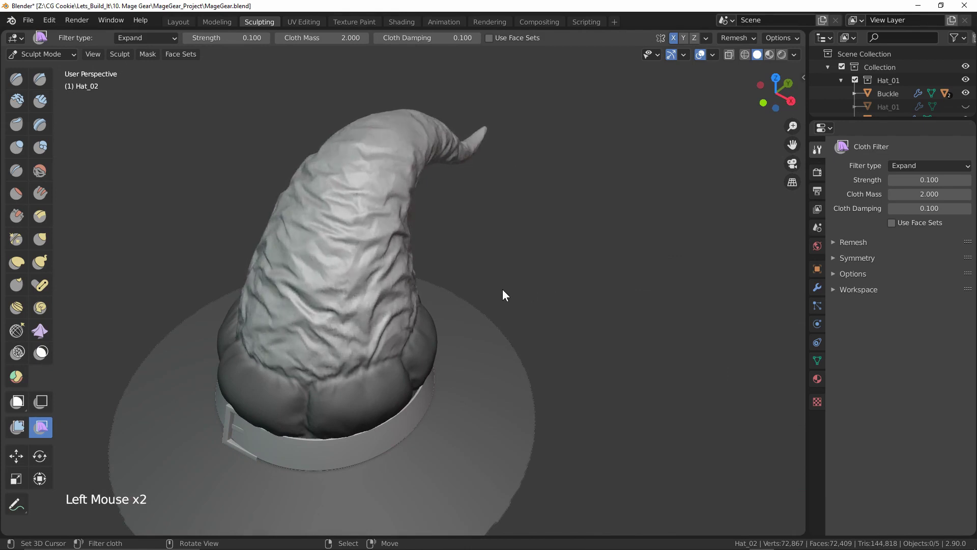
middle_click_drag(504, 292, 529, 316)
key("shift+alt+z")
middle_click_drag(529, 316, 606, 328)
key("shift+alt+z")
scroll(654, 312, "down", 2)
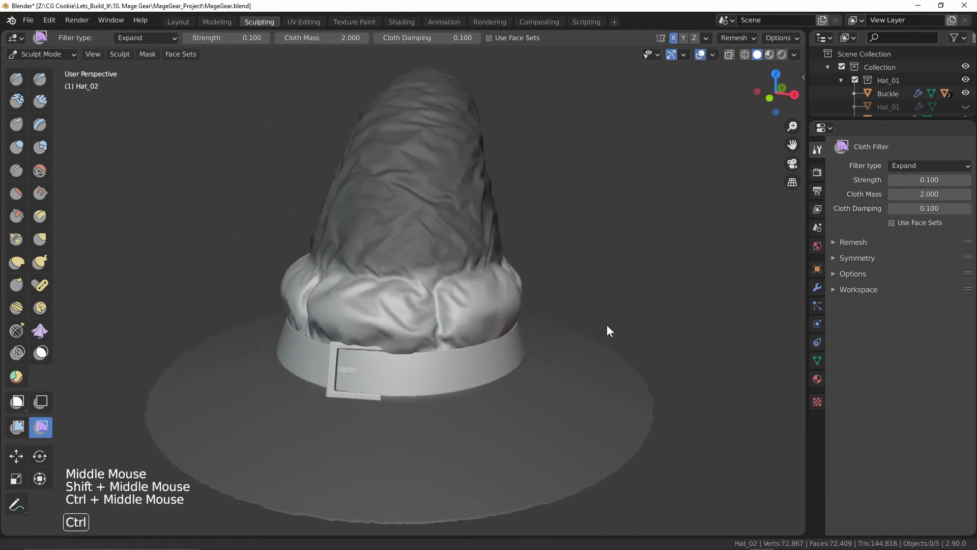
key("shift+alt+z")
Try a Pinch Point stroke with the Cloth brush near the hat's curled tip
mouse_move(689, 321)
middle_mouse_down("ctrl")
mouse_move(685, 341)
mouse_move(453, 395)
mouse_move(545, 337)
mouse_move(692, 334)
mouse_move(632, 334)
mouse_move(650, 308)
middle_mouse_up("ctrl")
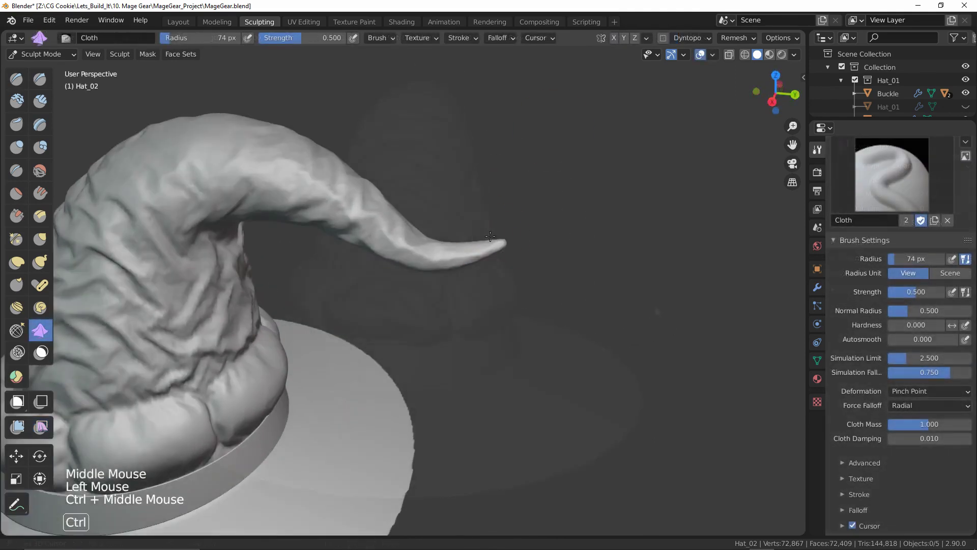
middle_click_drag(488, 239, 515, 240)
left_click_drag(515, 240, 414, 277)
key("ctrl+z")
Pinch folds into the crown with the Cloth brush set to Pinch Point at strength 0.284
mouse_move(414, 277)
middle_mouse_down()
mouse_move(406, 267)
mouse_move(371, 354)
middle_mouse_up()
scroll(371, 354, "up", 1)
scroll(371, 354, "up", 1)
left_click(336, 305)
mouse_move(425, 273)
middle_mouse_down()
mouse_move(461, 340)
mouse_move(345, 340)
middle_mouse_up()
left_click_drag(345, 341, 321, 348)
mouse_move(394, 302)
middle_mouse_down()
mouse_move(333, 270)
mouse_move(377, 293)
middle_mouse_up()
left_click_drag(377, 294, 377, 293)
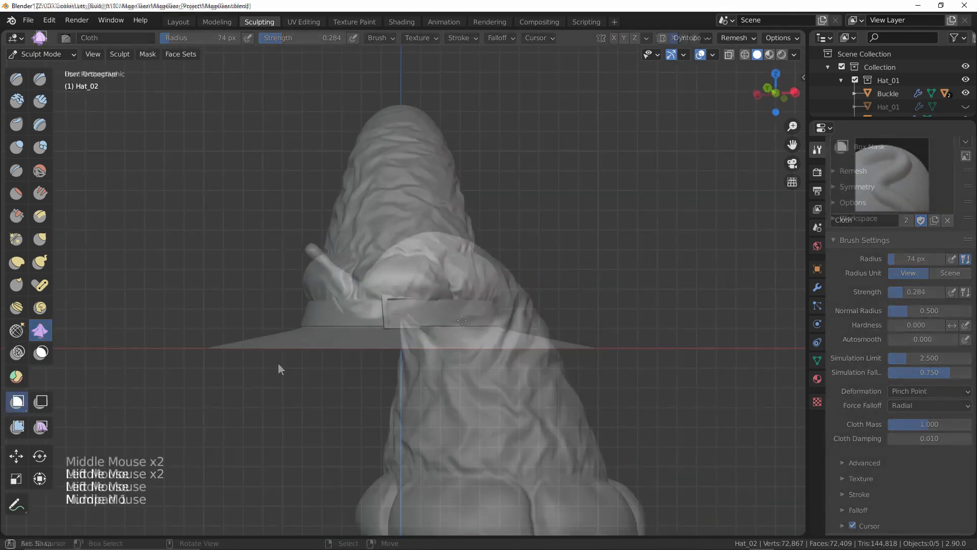
Box-mask the whole crown down to the strap in front view, leaving the brim unmasked
middle_click_drag(312, 282, 312, 358, "shift")
left_click_drag(199, 128, 626, 401)
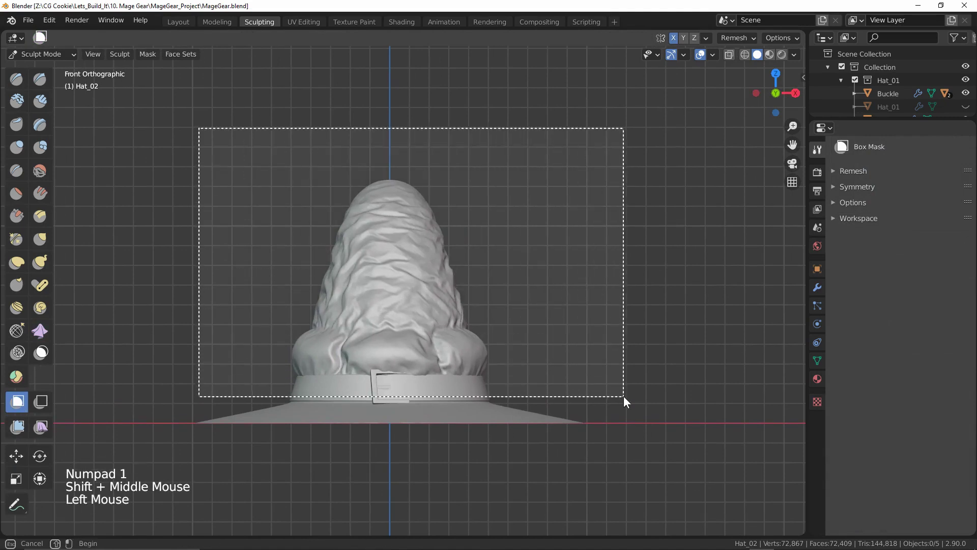
middle_click_drag(568, 358, 496, 312)
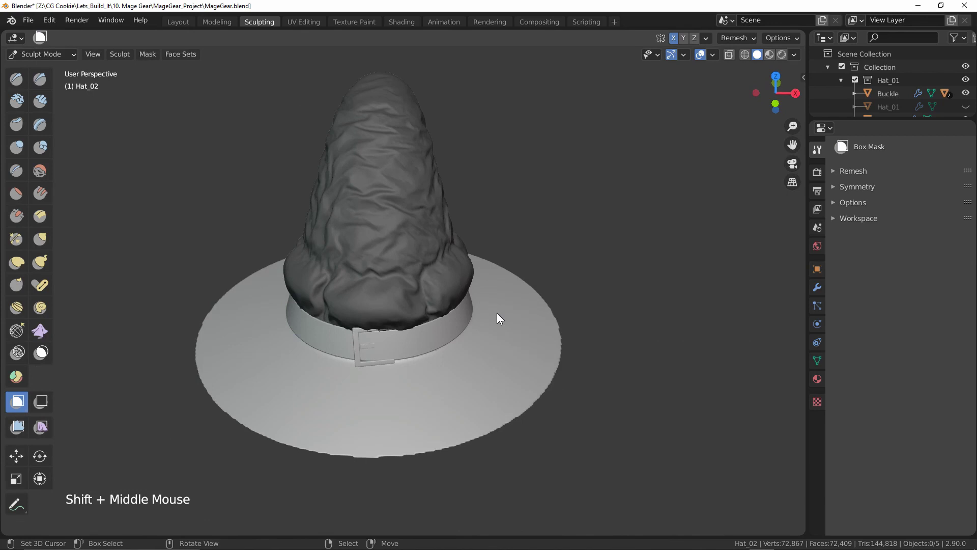
Set the Cloth Filter to type Pinch with strength 0.500 and show the brim in top view
left_click(41, 428)
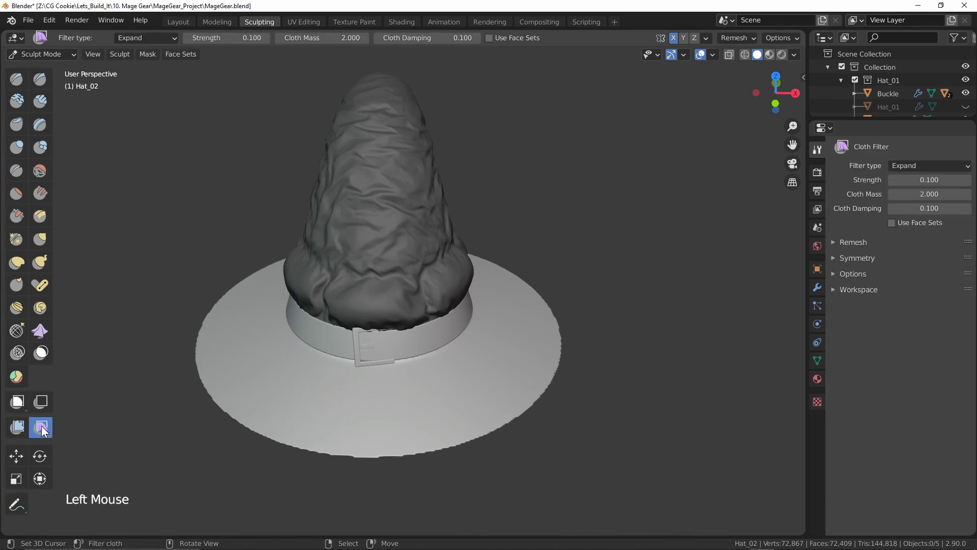
left_click(923, 169)
left_click(908, 223)
key("KP_7")
middle_click_drag(594, 291, 562, 316, "shift")
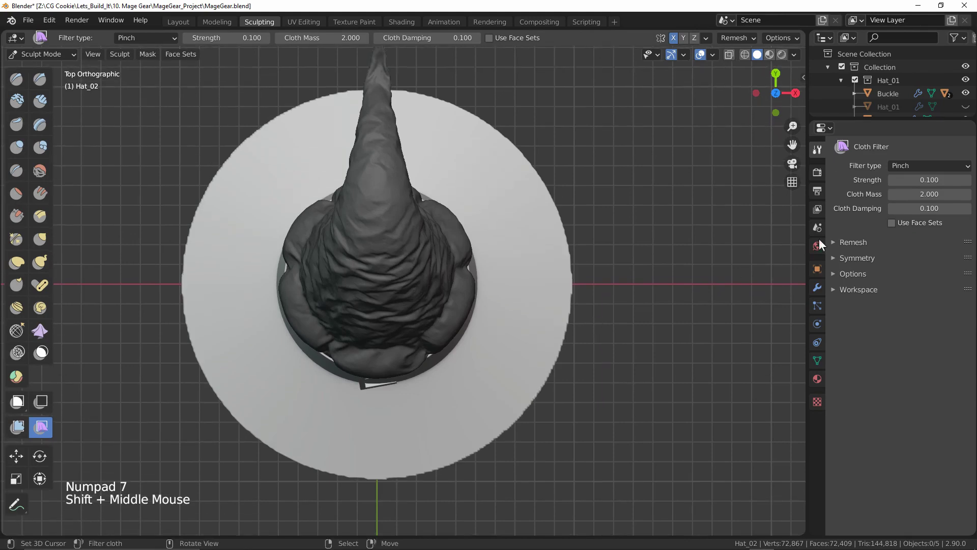
left_click(918, 180)
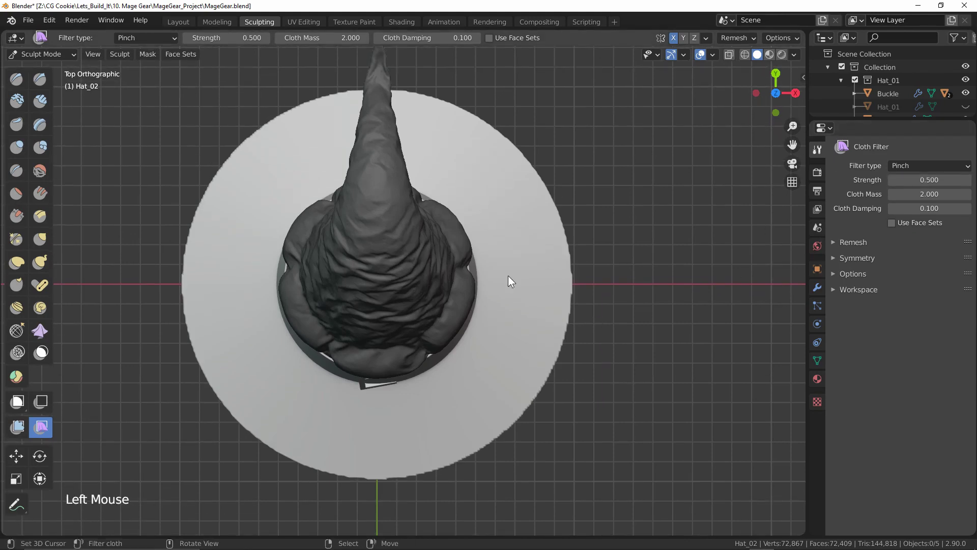
Try the Pinch cloth filter on the unmasked brim from the top view
left_click_drag(389, 279, 310, 300)
middle_click_drag(389, 362, 451, 282)
key("ctrl+z")
key("KP_7")
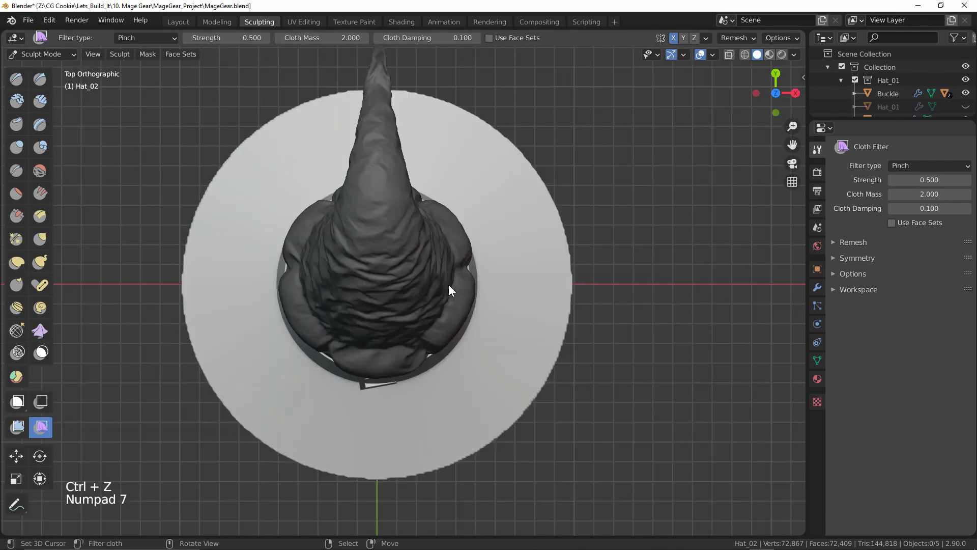
Wrinkle the unmasked brim with the Pinch cloth filter, and puff it up with the Inflate filter at strength 0.500
left_click_drag(384, 285, 683, 285)
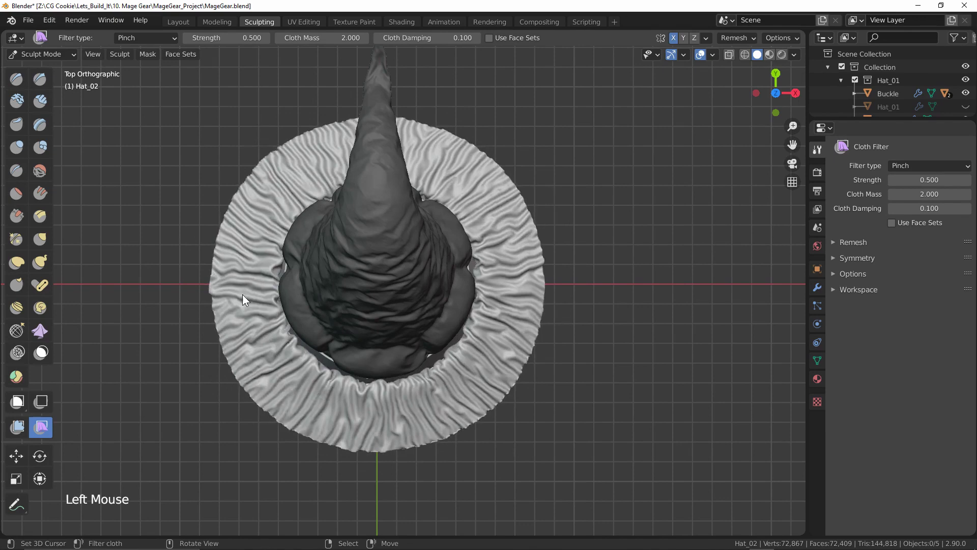
left_click_drag(242, 294, 194, 295)
middle_click_drag(194, 295, 465, 305)
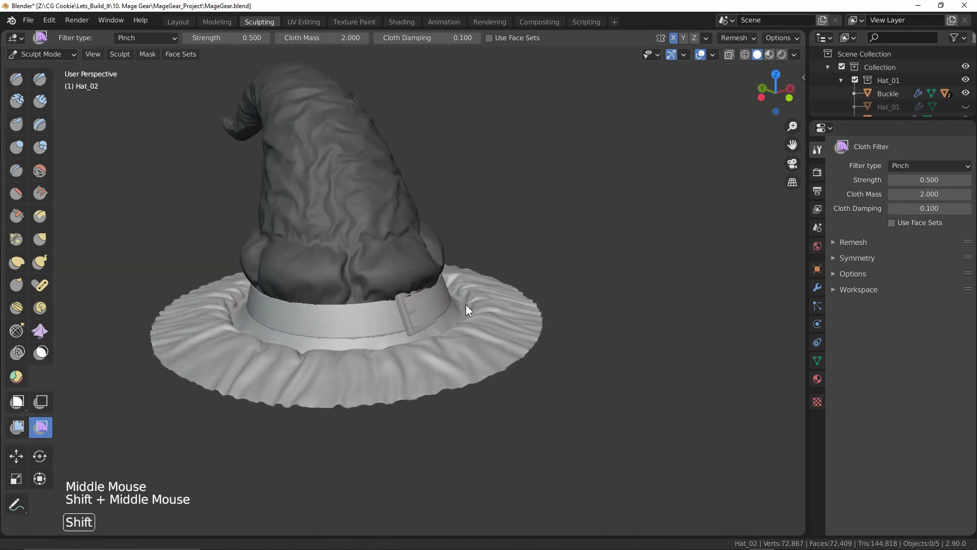
left_click(146, 38)
left_click_drag(465, 303, 538, 365)
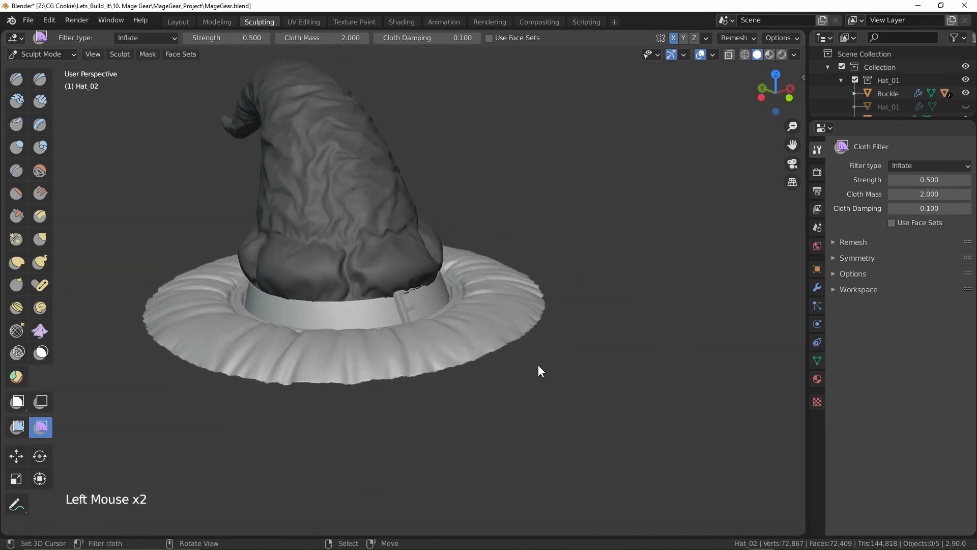
Set the Cloth Filter to Gravity and apply it to the brim, undoing the first attempt and repeating it more gently
left_click(916, 165)
left_click(914, 179)
left_click_drag(492, 384, 631, 368)
middle_click_drag(631, 368, 584, 385)
key("ctrl+z")
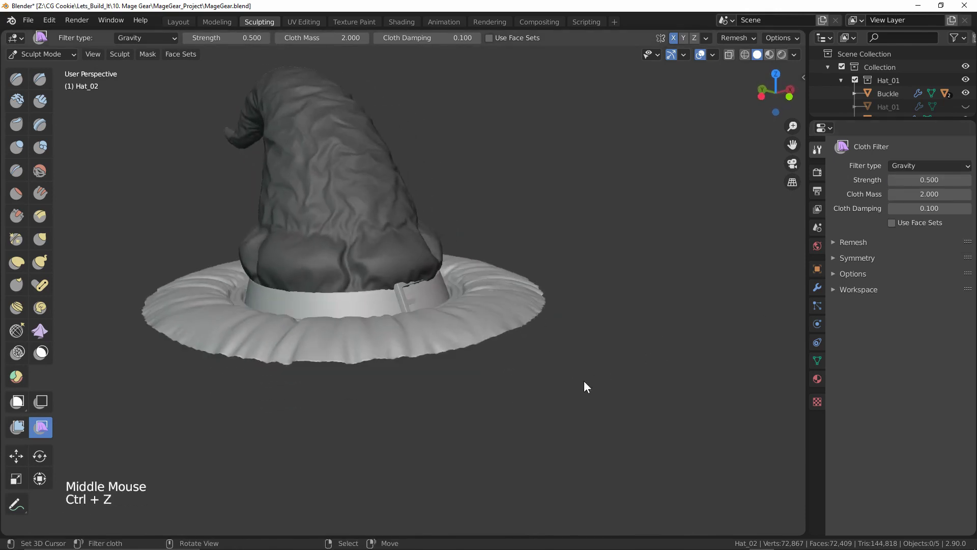
left_click_drag(584, 385, 614, 384)
mouse_move(614, 383)
middle_mouse_down()
mouse_move(533, 367)
mouse_move(464, 399)
mouse_move(497, 410)
middle_mouse_up()
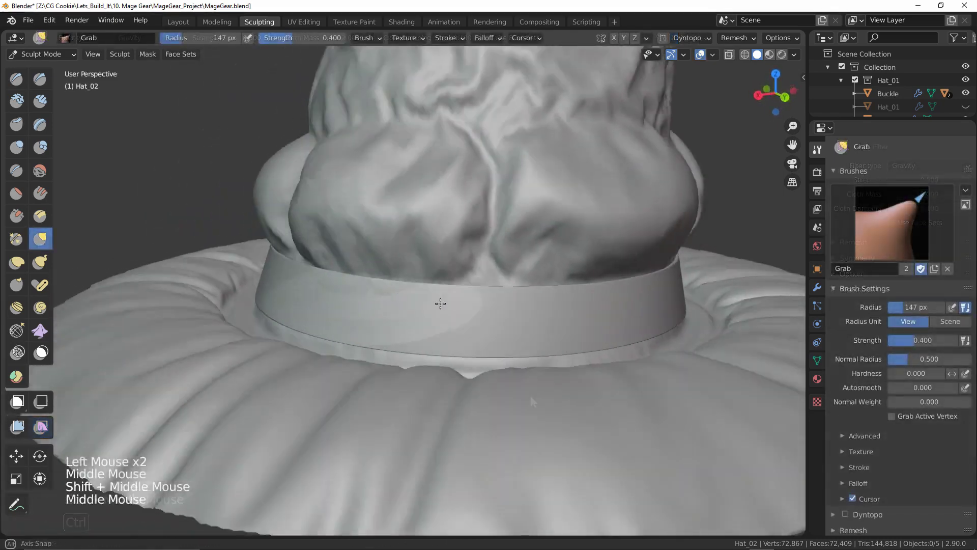
Adjust the hat surface around the strap with the Grab brush at radius 147 px and strength 0.400, tucking away cloth that pokes through
mouse_move(443, 301)
middle_mouse_down("shift")
mouse_move(323, 303)
mouse_move(388, 299)
middle_mouse_up("shift")
left_click_drag(388, 299, 374, 291)
middle_click_drag(373, 291, 399, 307)
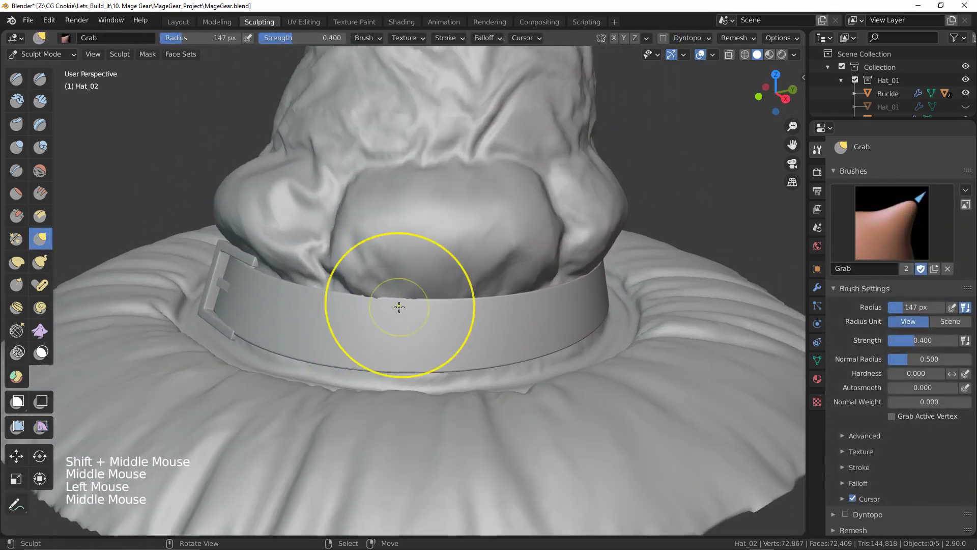
left_click_drag(399, 307, 327, 310)
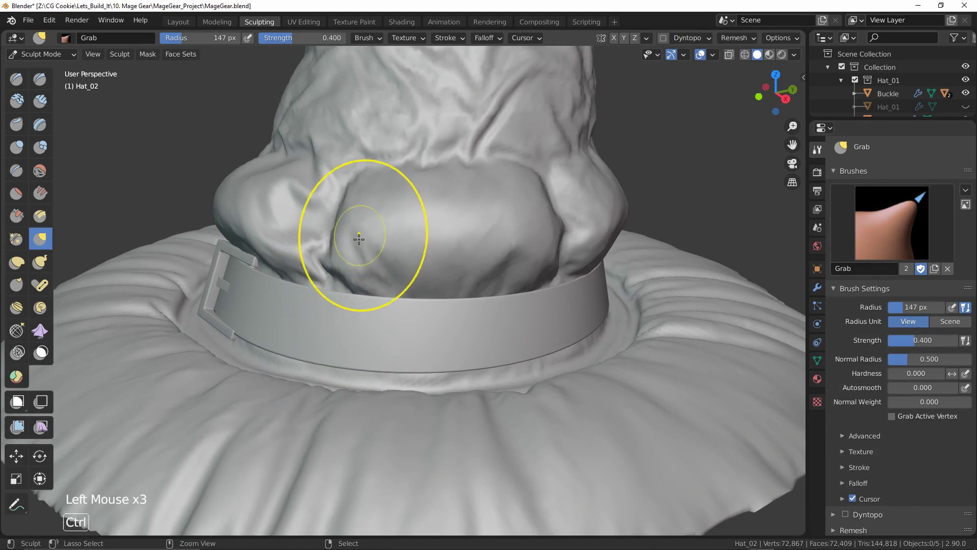
middle_click_drag(349, 229, 570, 229, "ctrl")
middle_click_drag(570, 229, 590, 243)
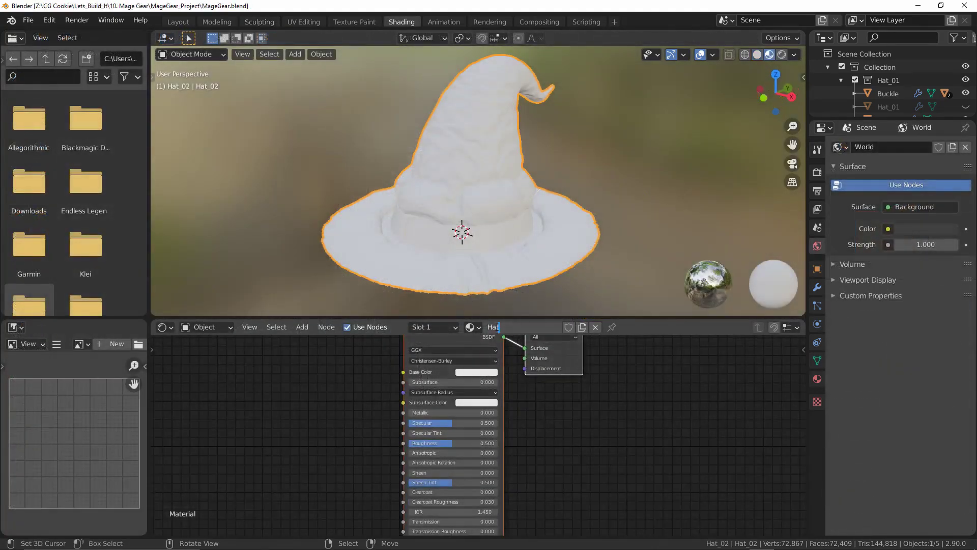
Add a Checker Texture node to the Hat material and connect its Color output to the Principled BSDF's Base Color
middle_click_drag(309, 426, 430, 437)
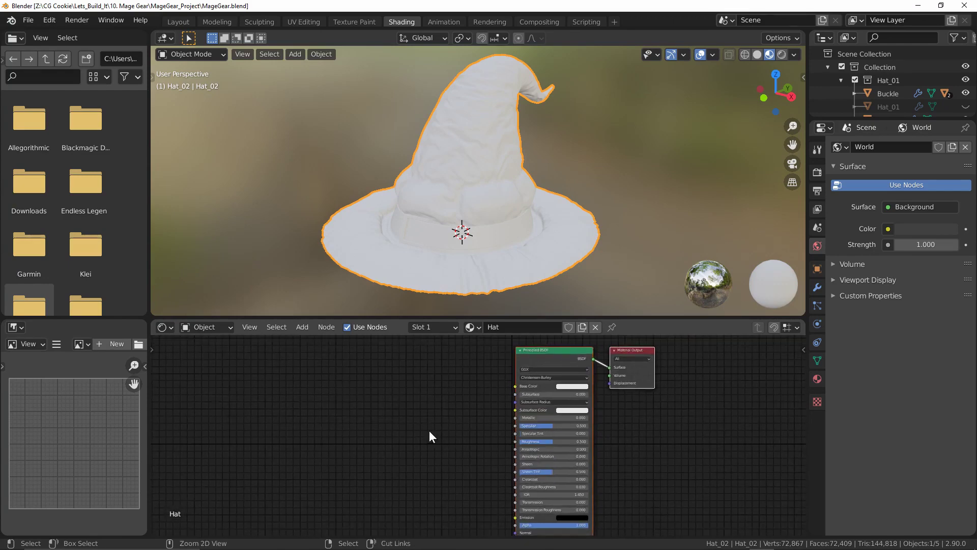
key("shift+a")
left_click(316, 399)
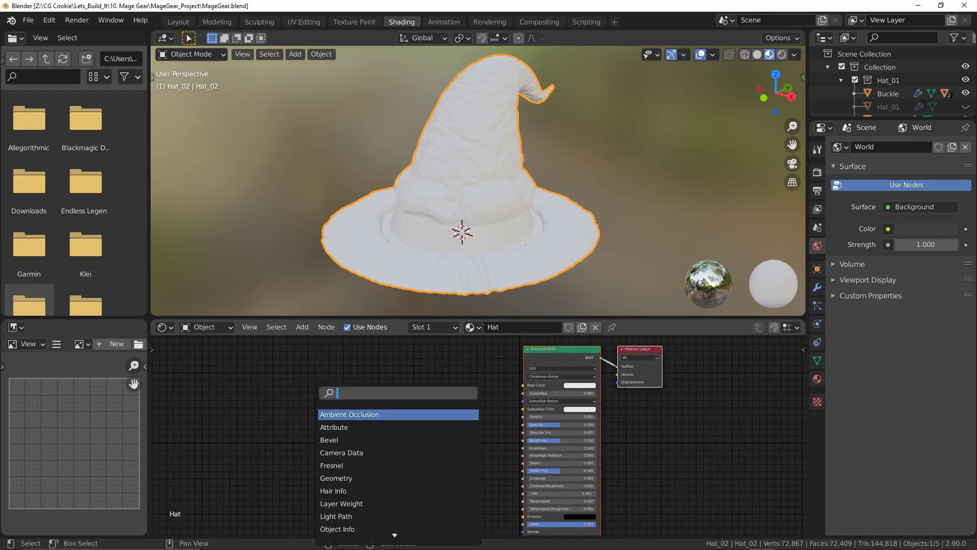
type("check")
key("Return")
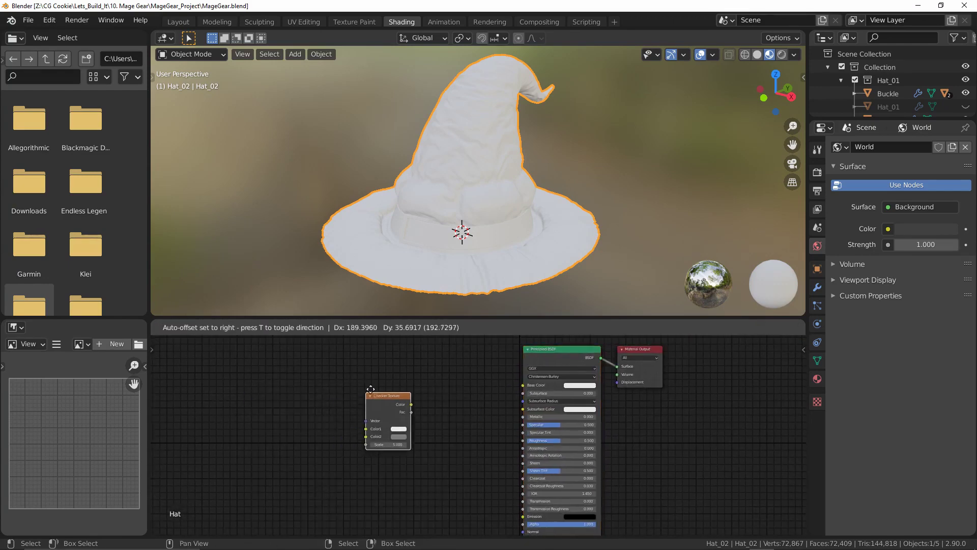
left_click(393, 372)
left_click_drag(435, 381, 523, 385)
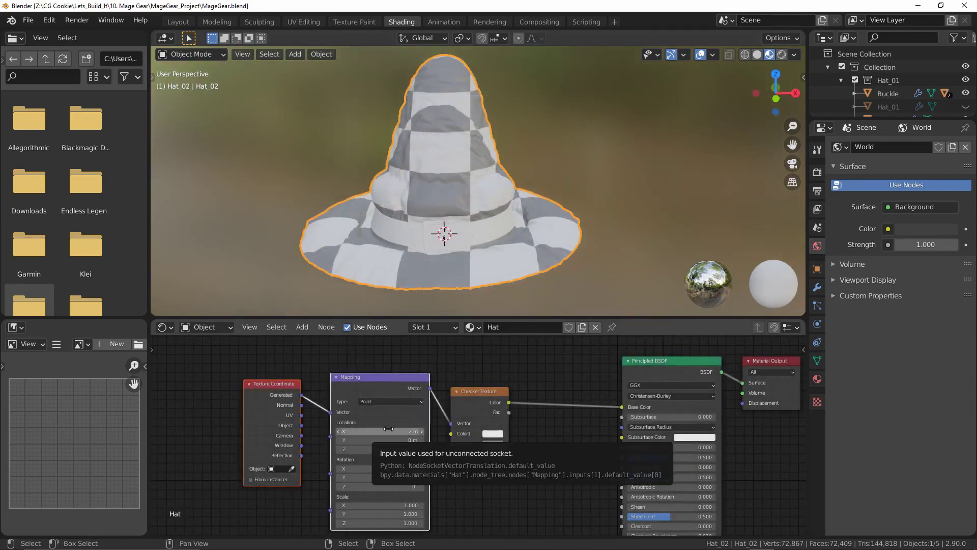
Set the Checker Texture's scale to 0.4 and the Mapping node's X location to 2 m
left_click(389, 431)
mouse_move(477, 240)
middle_mouse_down()
mouse_move(449, 255)
mouse_move(480, 237)
mouse_move(490, 254)
middle_mouse_up()
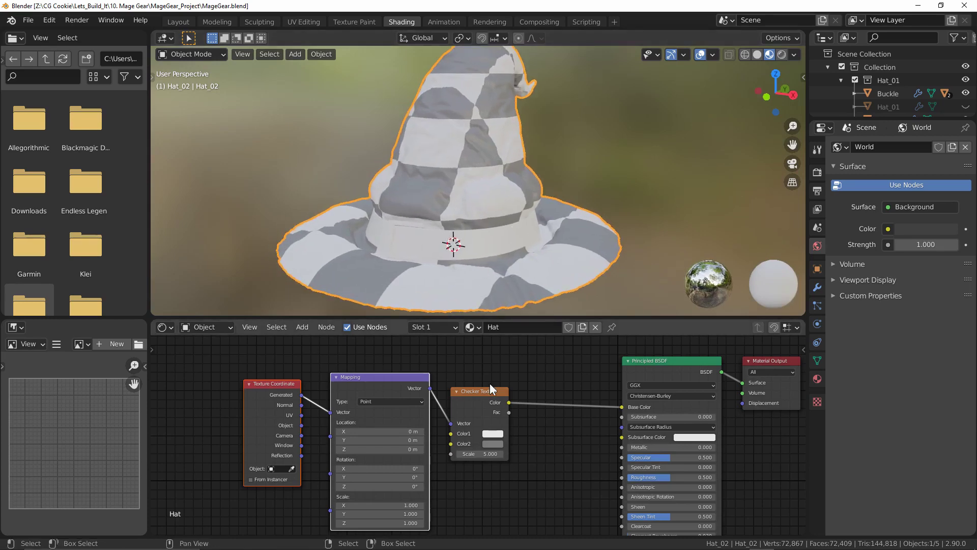
left_click(487, 454)
type("0.4")
key("Return")
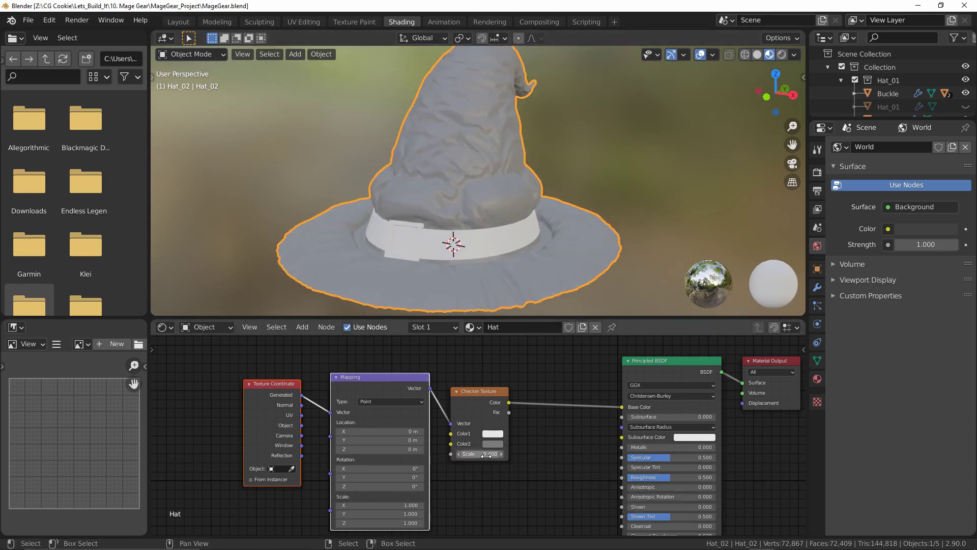
mouse_move(464, 249)
middle_mouse_down()
mouse_move(552, 245)
mouse_move(481, 245)
middle_mouse_up()
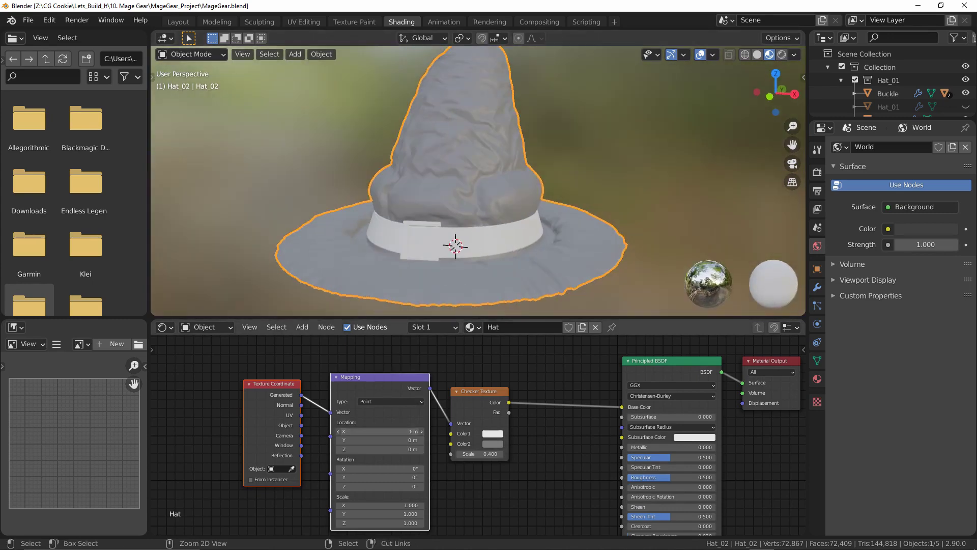
left_click(421, 431)
scroll(612, 133, "down", 3)
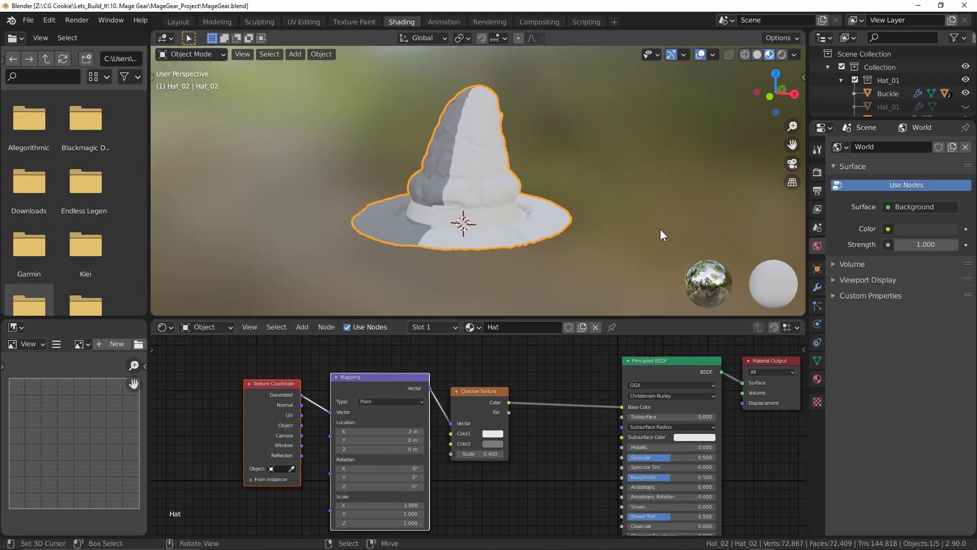
Lower the viewport shading's World Opacity to 0.000 to hide the environment background
mouse_move(660, 231)
middle_mouse_down()
mouse_move(393, 234)
mouse_move(642, 234)
mouse_move(672, 203)
middle_mouse_up()
left_click(793, 55)
left_click_drag(797, 223, 588, 215)
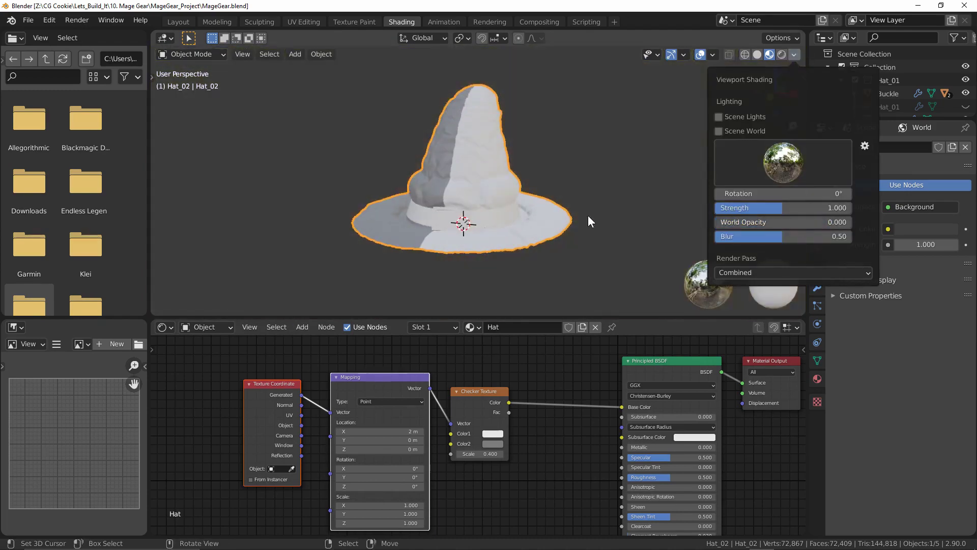
mouse_move(600, 230)
middle_mouse_down()
mouse_move(569, 231)
mouse_move(590, 242)
middle_mouse_up()
scroll(590, 243, "up", 2)
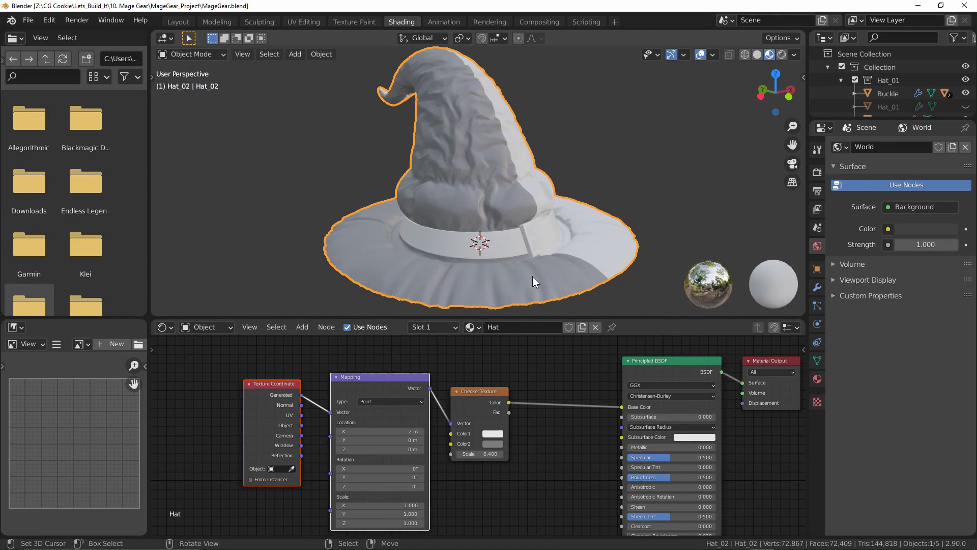
Shift the Mapping node's Z location to about 2.32 m so the crown's checker colours alternate with the brim's
left_click_drag(379, 449, 425, 449)
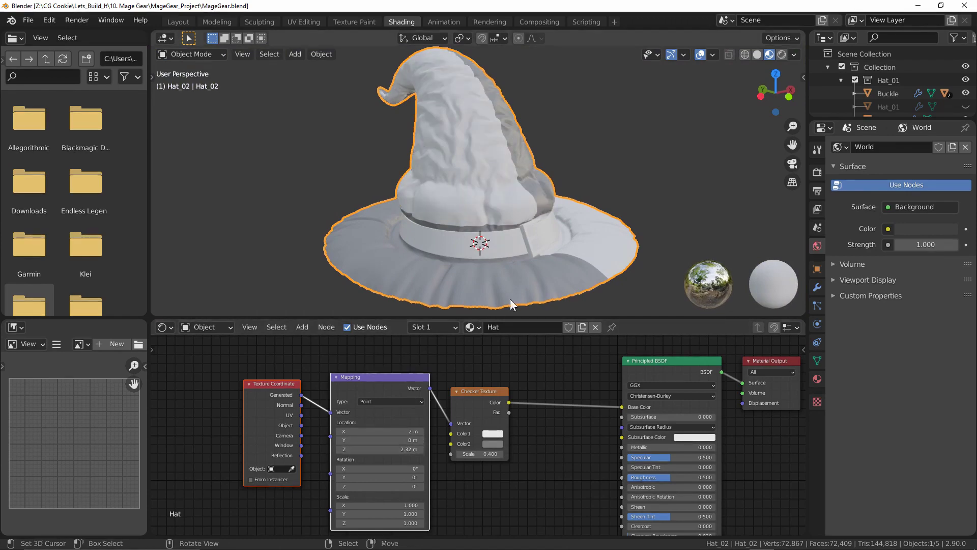
middle_click_drag(489, 255, 502, 252)
key("KP_1")
scroll(508, 214, "up", 4)
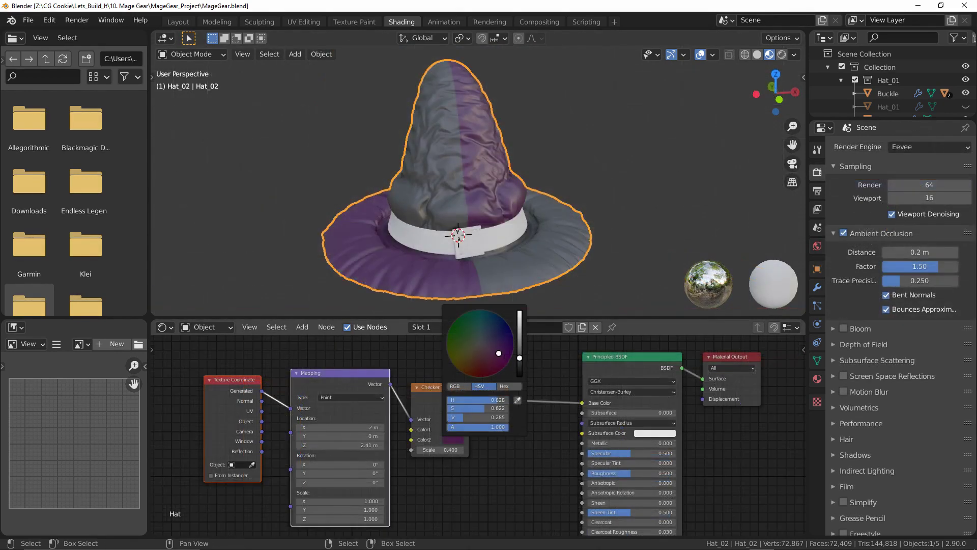
Change the checker's Color2 to a dusty pink-brown and set the Hat shader's Specular to 0.250, Roughness to 0.900 and Sheen to 1.000
key("ctrl+v")
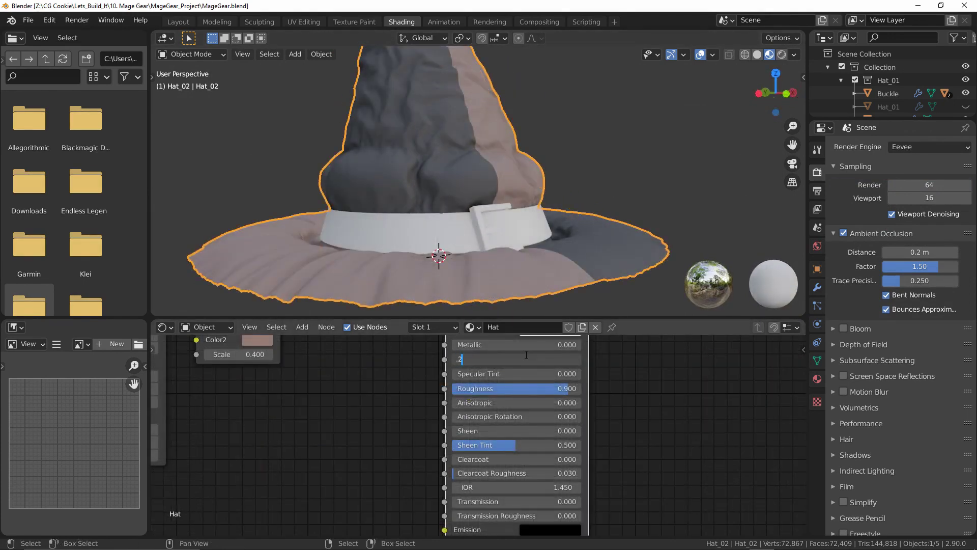
middle_click_drag(513, 430, 513, 421)
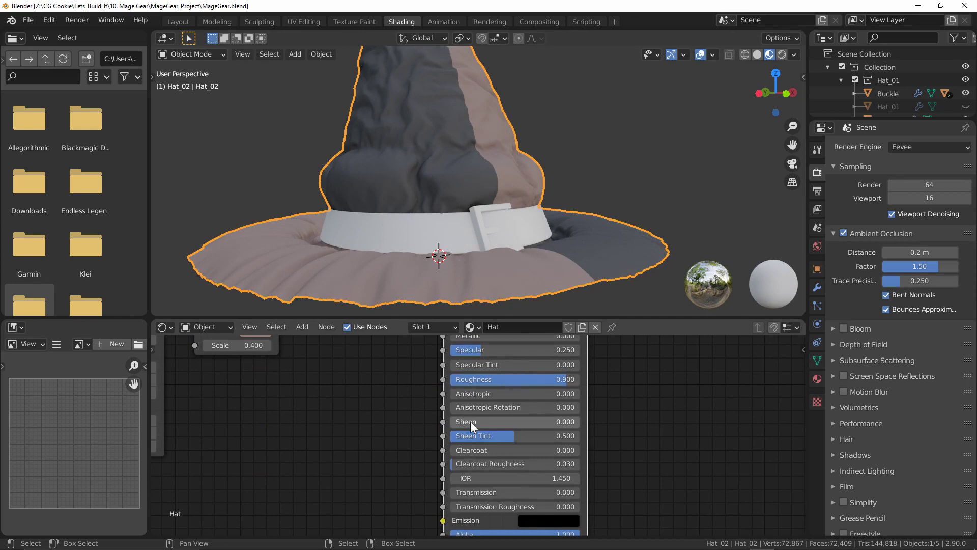
left_click_drag(511, 421, 568, 422)
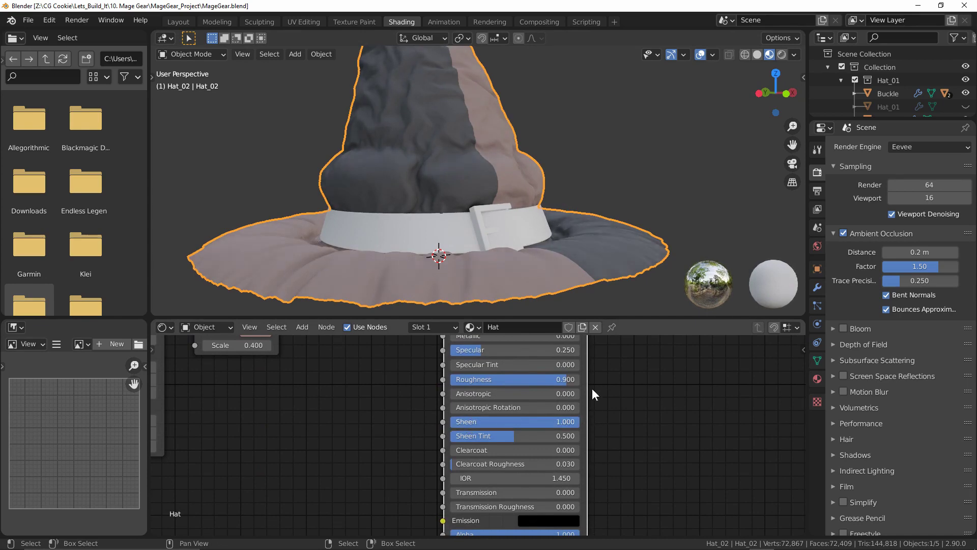
Select the strap and add a Voronoi Texture node to its brown Strap material
middle_click_drag(580, 301, 538, 221)
left_click(520, 237)
middle_click_drag(382, 408, 462, 453)
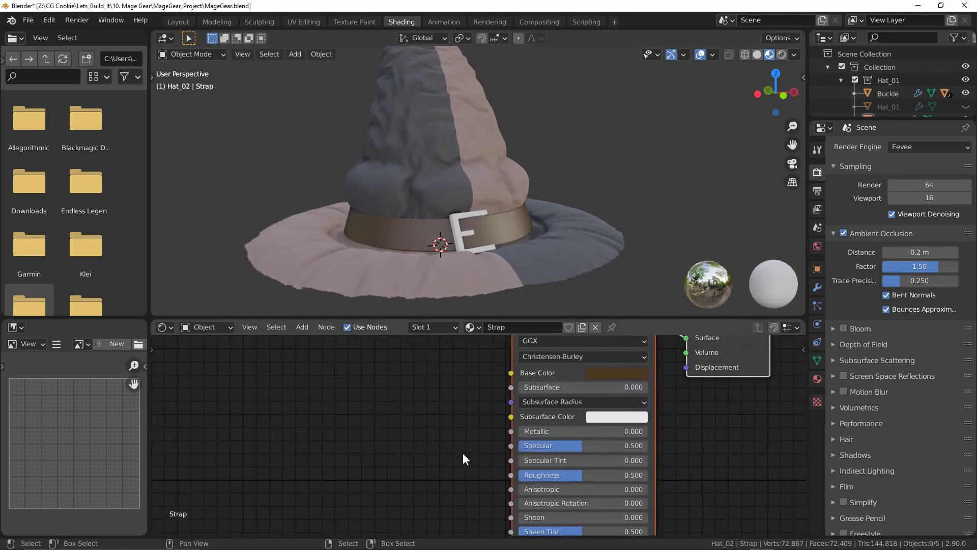
key("shift+a")
left_click(306, 392)
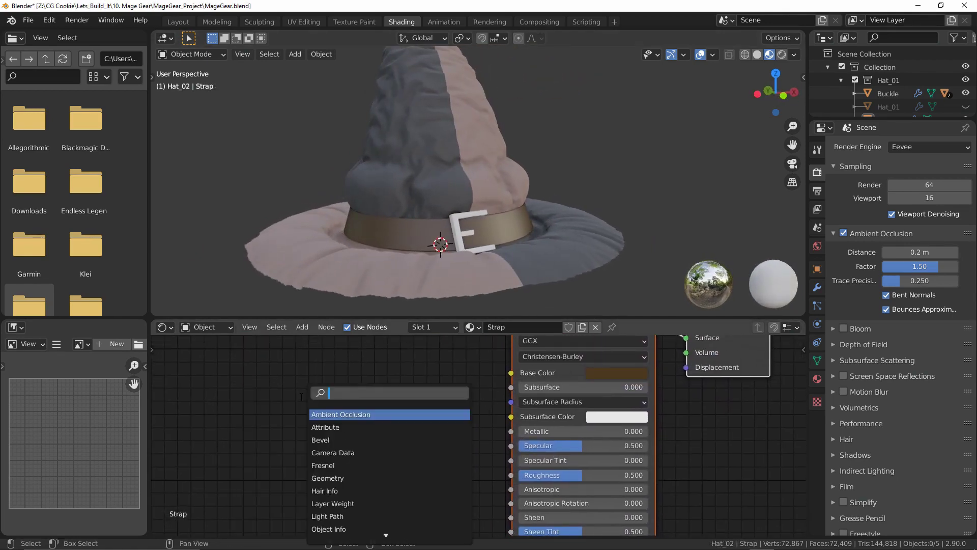
type("voro")
key("Return")
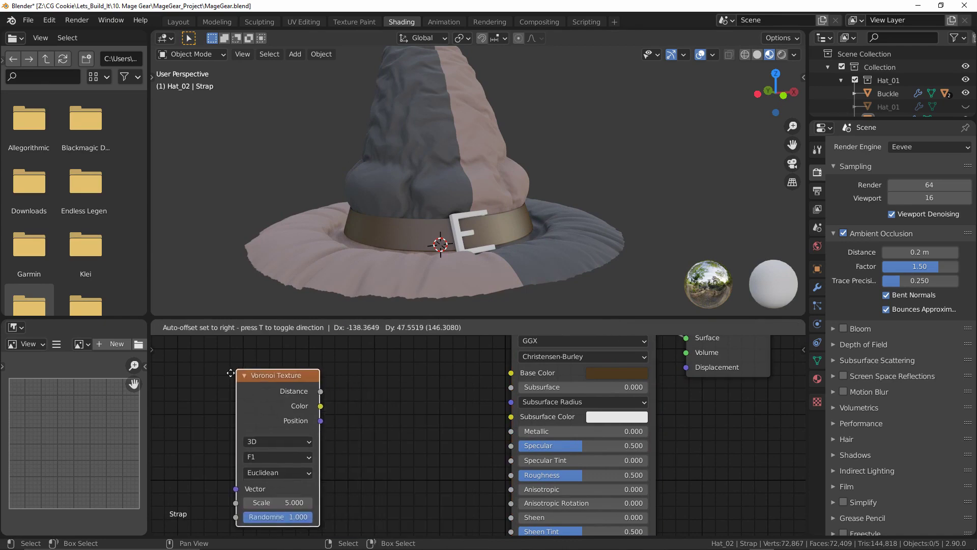
left_click(231, 373)
Connect the Voronoi Distance output to the Bump node's Height and set the bump strength to 0.1
scroll(356, 387, "down", 2)
left_click_drag(347, 379, 443, 461)
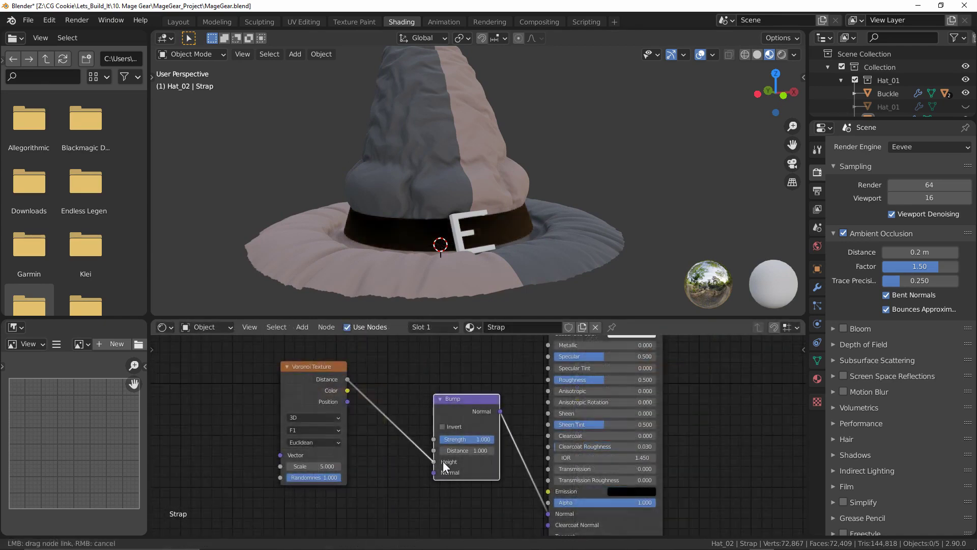
left_click_drag(469, 404, 447, 410)
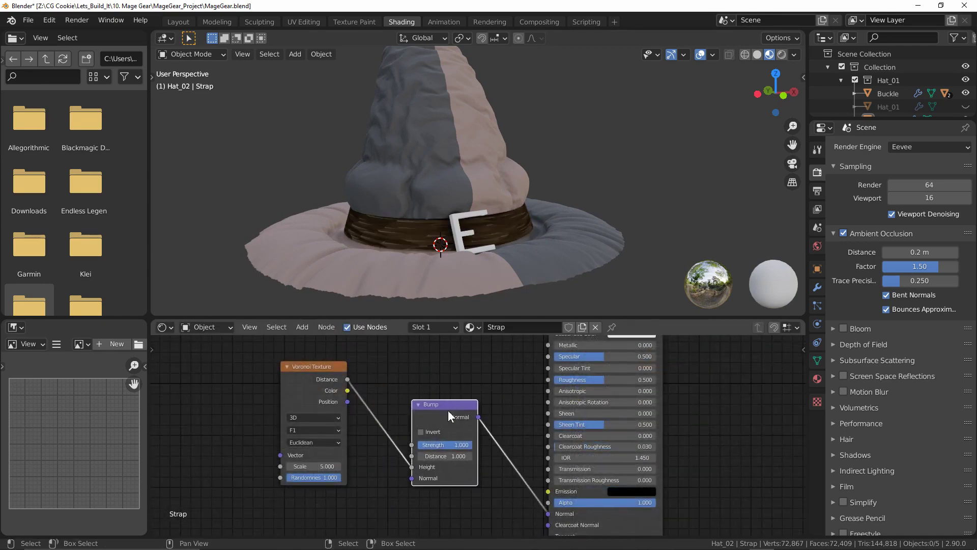
left_click(455, 446)
type(".1")
key("Return")
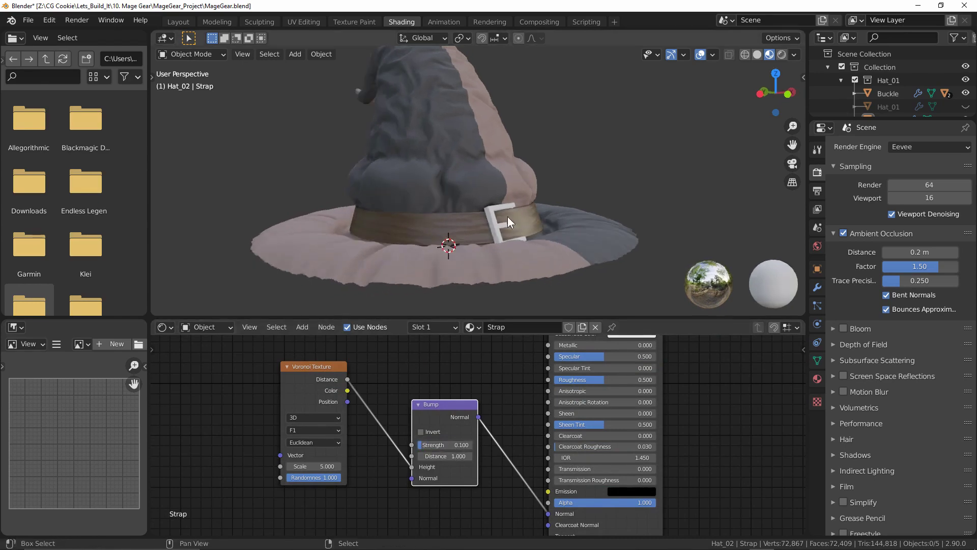
Set the strap's Voronoi Texture scale to 7.3
scroll(508, 216, "up", 5)
middle_click_drag(480, 195, 496, 196)
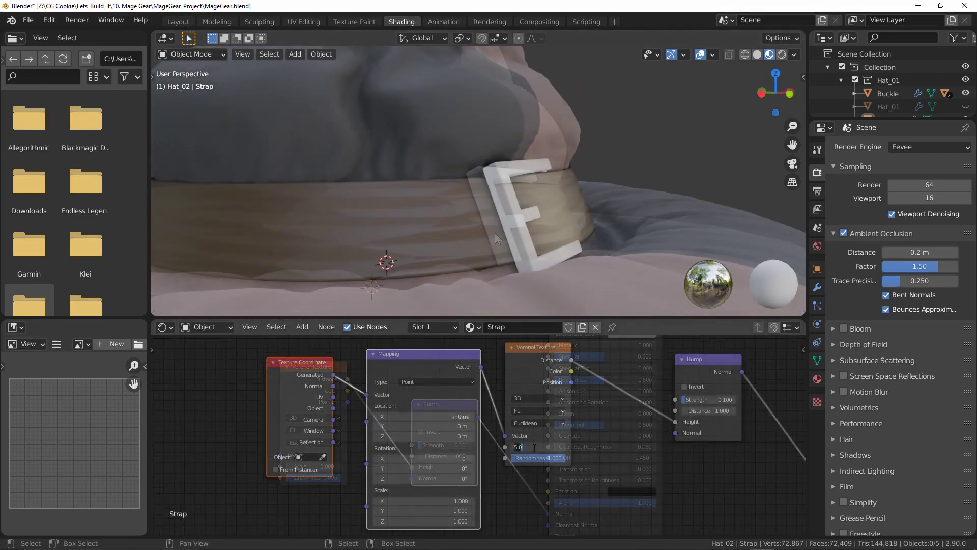
type(".3")
key("Return")
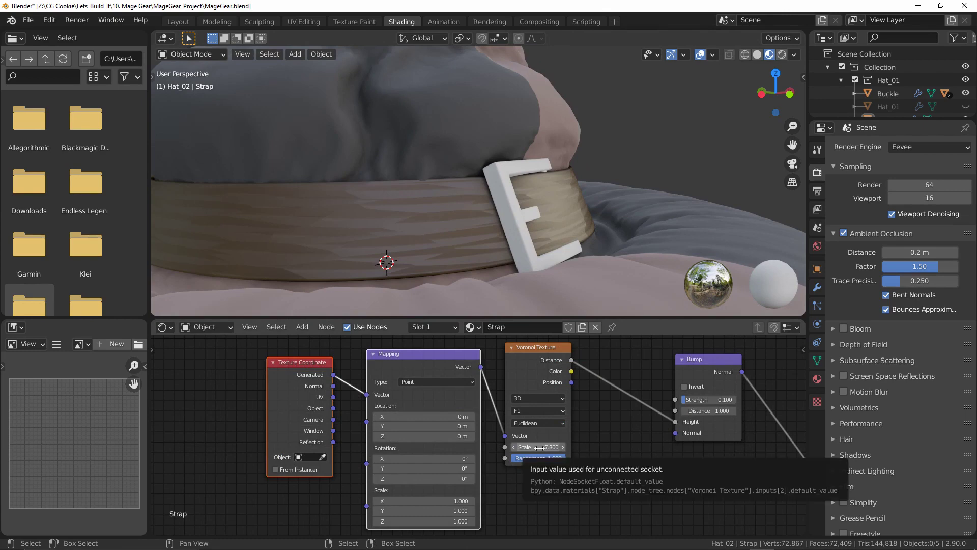
Preview the Voronoi Texture directly on the strap and switch its feature output to Distance To Edge
left_click(539, 360, "ctrl+shift")
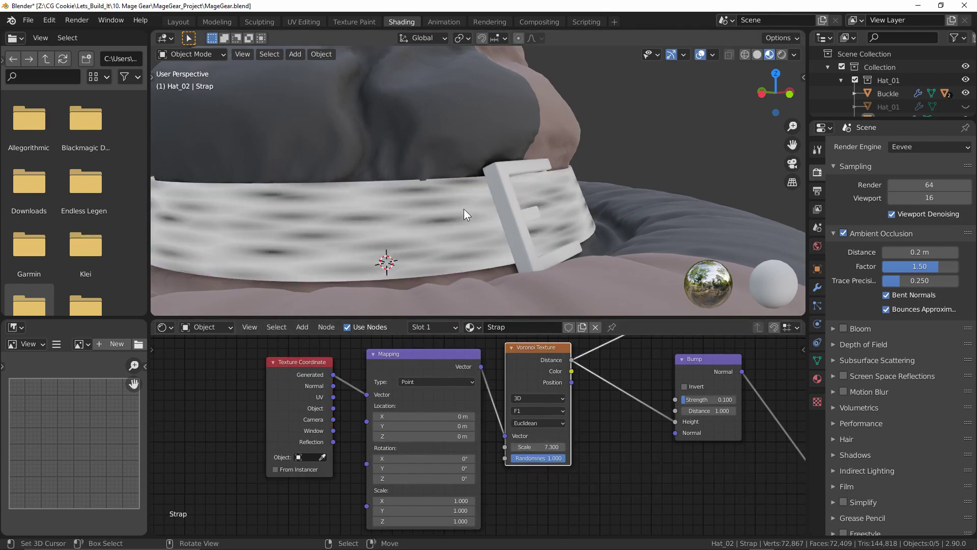
left_click(531, 409)
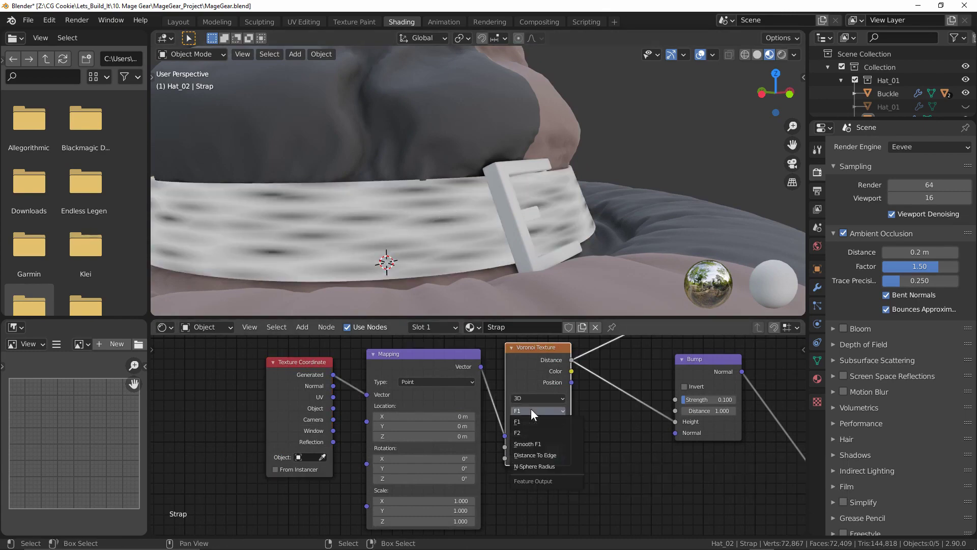
left_click(542, 458)
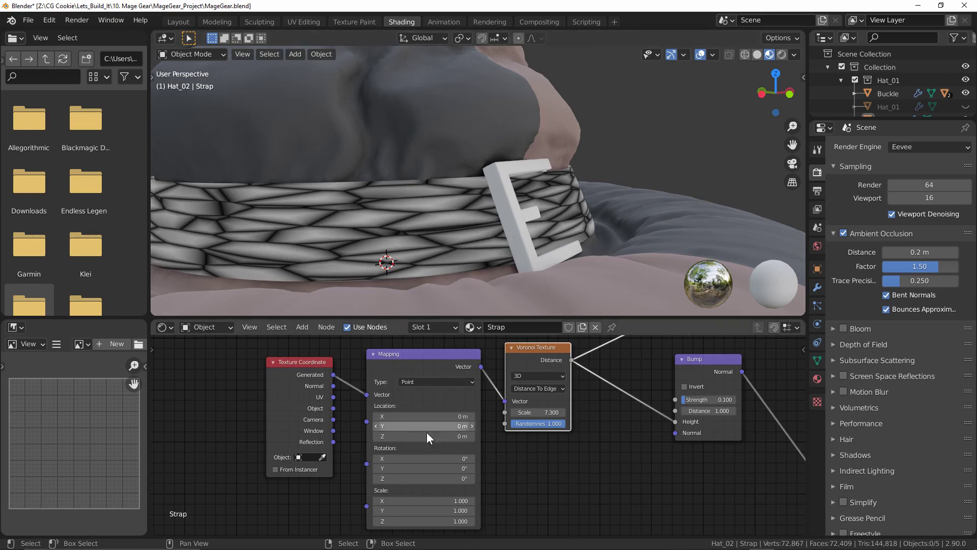
Set the strap Mapping node's X and Y scale to 6 to even out the stretched Voronoi cells
left_click(420, 501)
type("6")
key("Tab")
type("6")
key("Return")
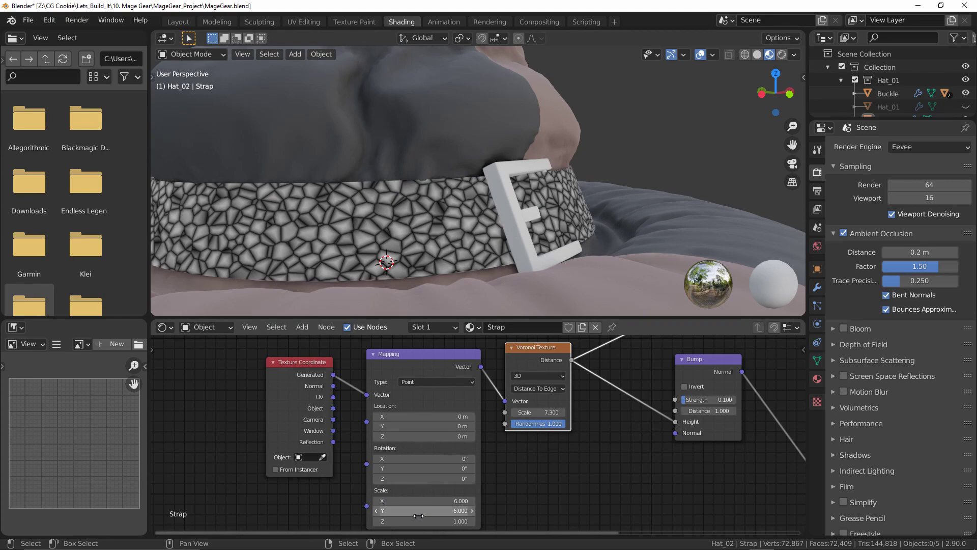
Start a second link from the strap's Voronoi Texture Distance output, alongside the existing one feeding the Bump height
middle_click_drag(444, 285, 476, 239)
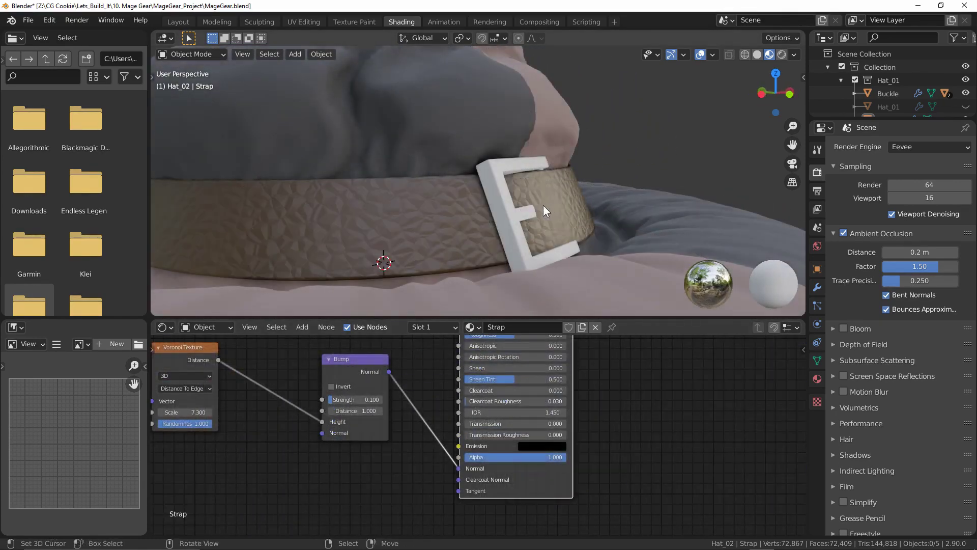
scroll(326, 372, "down", 3)
middle_click_drag(349, 367, 366, 441)
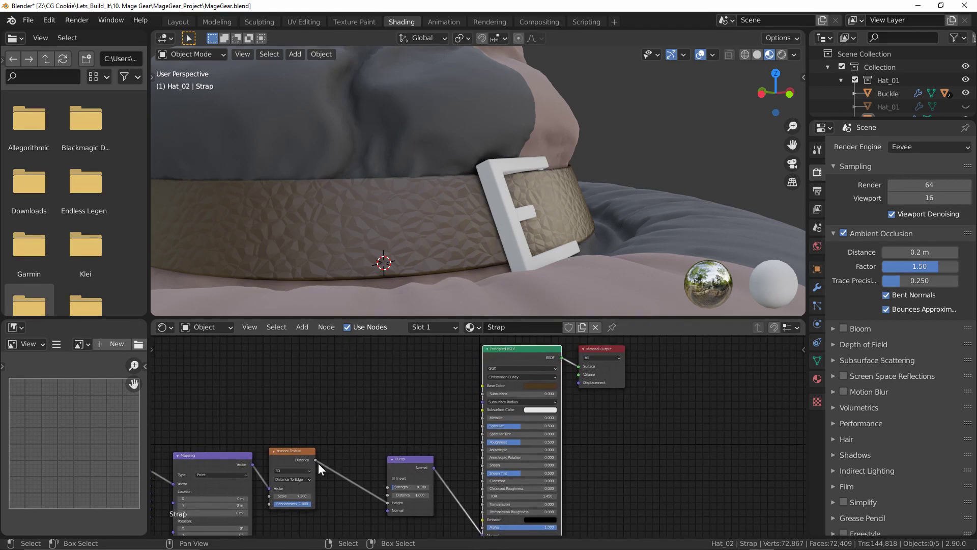
left_click_drag(315, 459, 349, 391)
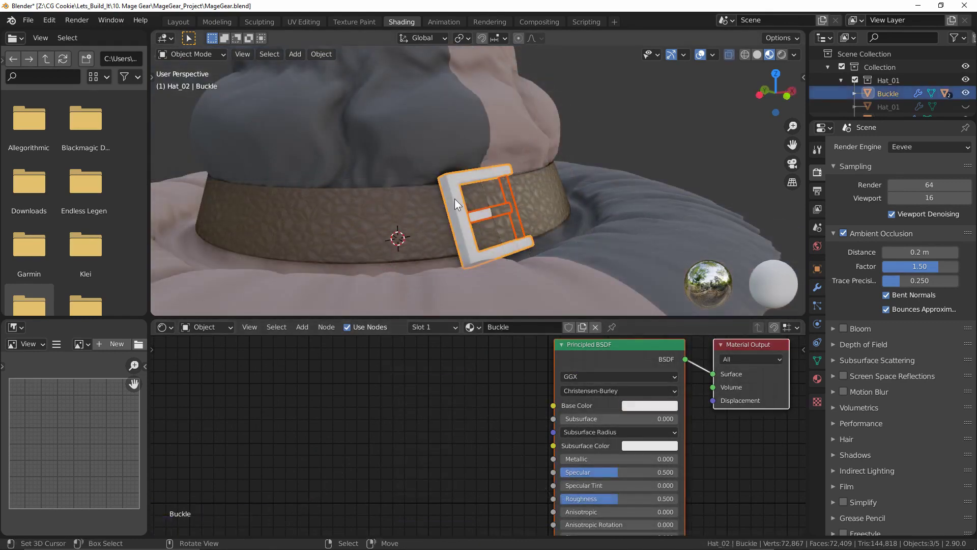
Link the active object's Buckle material to the other selected buckle parts and clear the selection
key("ctrl+l")
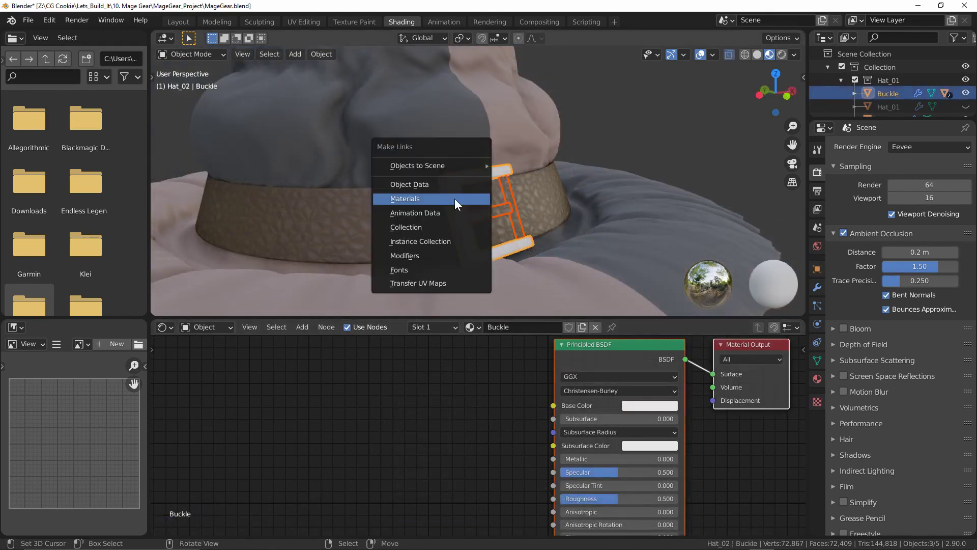
left_click(454, 199)
key("alt+a")
Turn the Buckle material into polished metal with Metallic 1.0, Roughness 0.254 and a grey base color
middle_click_drag(443, 190, 498, 219)
middle_click_drag(584, 501, 406, 475)
left_click_drag(407, 433, 501, 433)
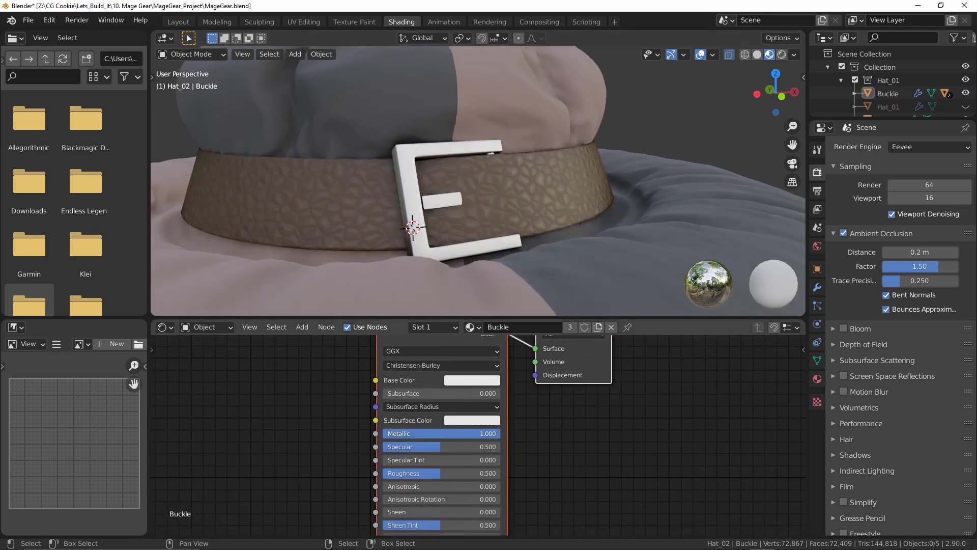
middle_click_drag(397, 285, 447, 218)
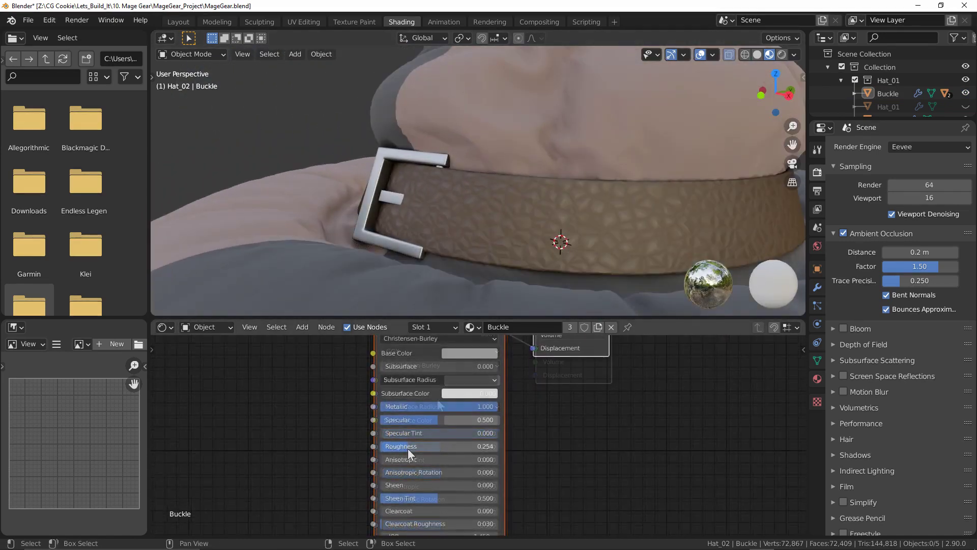
middle_click_drag(407, 285, 520, 141)
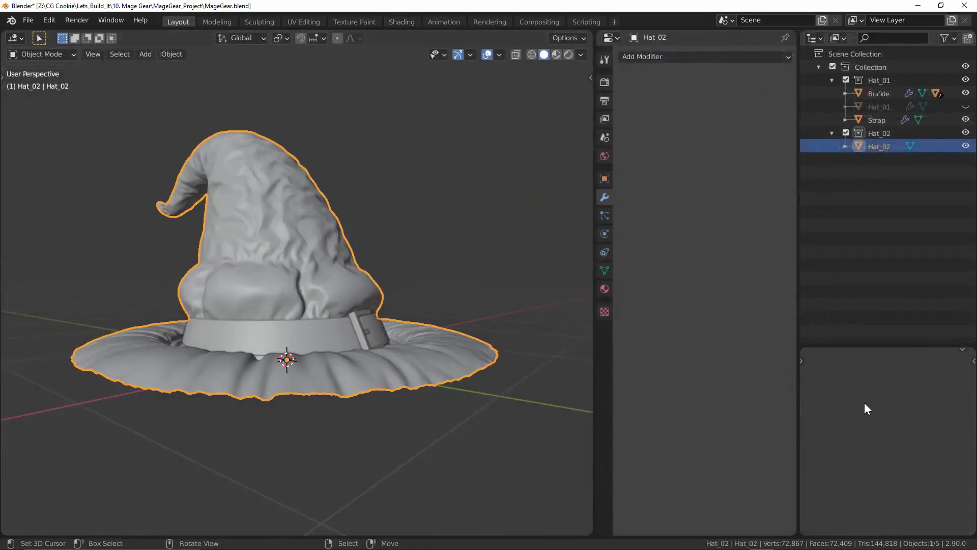
Add a Solidify modifier to Hat_02 and set its thickness to 0.013 m
key("n")
key("n")
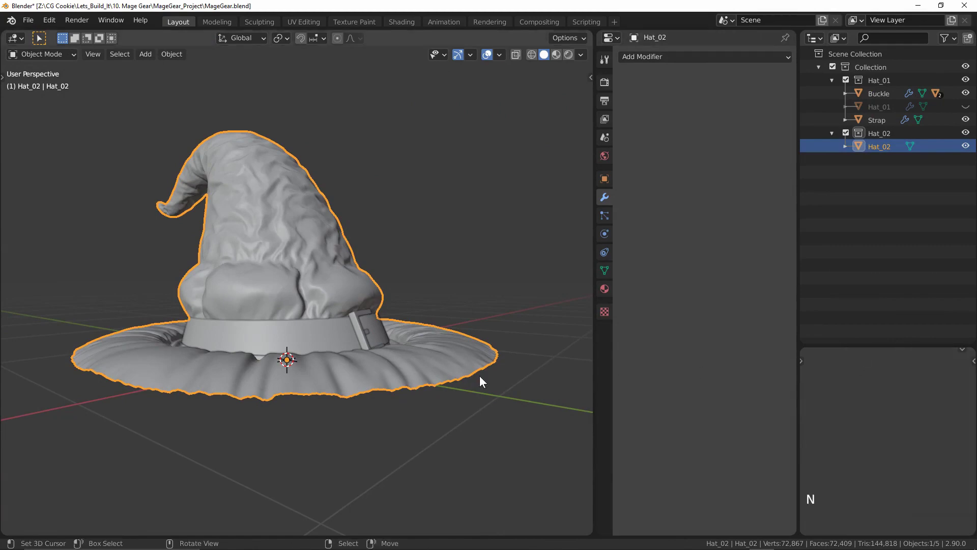
middle_click_drag(479, 375, 391, 383)
left_click(670, 57)
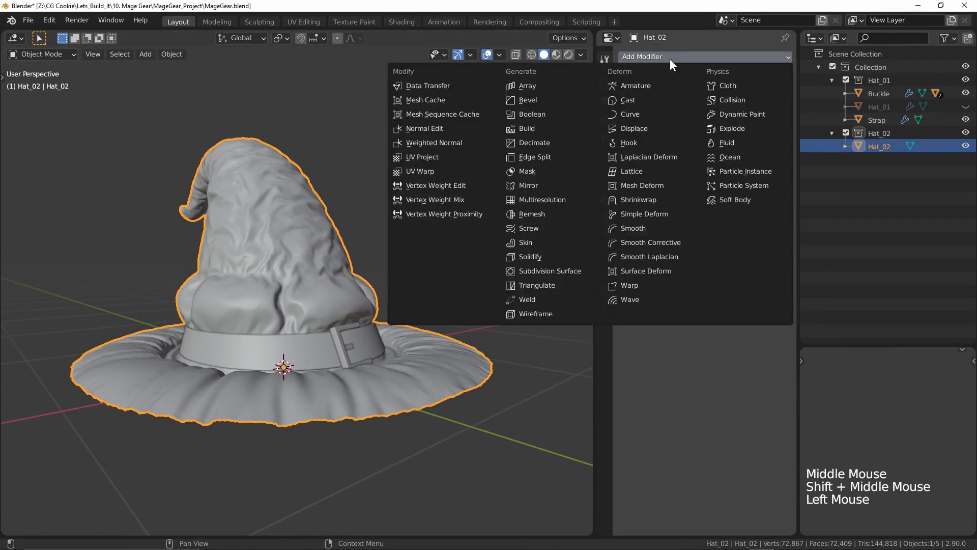
left_click(558, 254)
middle_click_drag(447, 367, 509, 316)
mouse_move(728, 113)
left_mouse_down("shift")
mouse_move(753, 112)
mouse_move(735, 113)
left_mouse_up("shift")
Add a Smooth modifier to Hat_02 and move it above the Solidify modifier in the stack
left_click(700, 53)
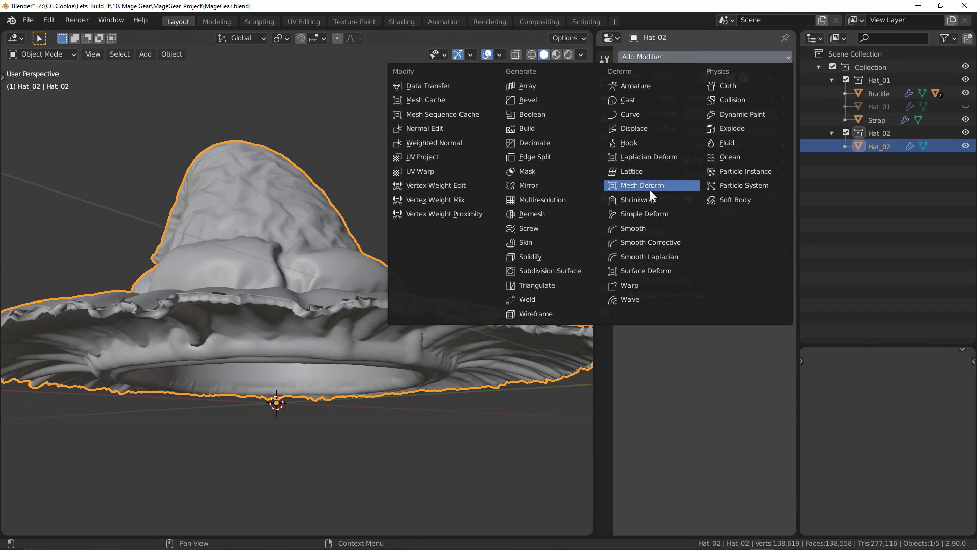
left_click(648, 227)
left_click_drag(785, 312, 786, 68)
Raise the Smooth modifier's factor on Hat_02 to 2.392 to soften the jagged brim edge
middle_click_drag(472, 222, 489, 244, "shift")
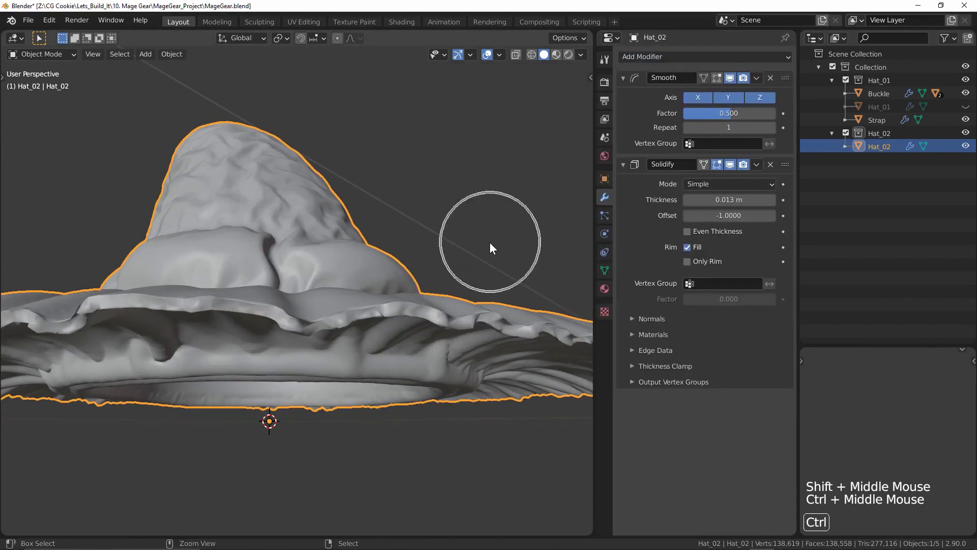
left_click_drag(727, 113, 743, 113, "shift")
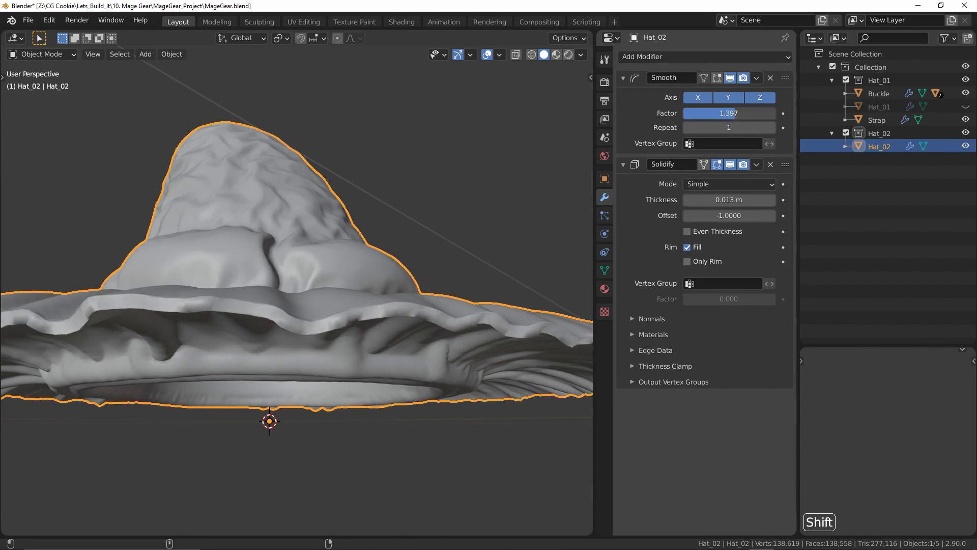
mouse_move(731, 113)
left_mouse_down()
mouse_move(773, 113)
mouse_move(740, 113)
left_mouse_up()
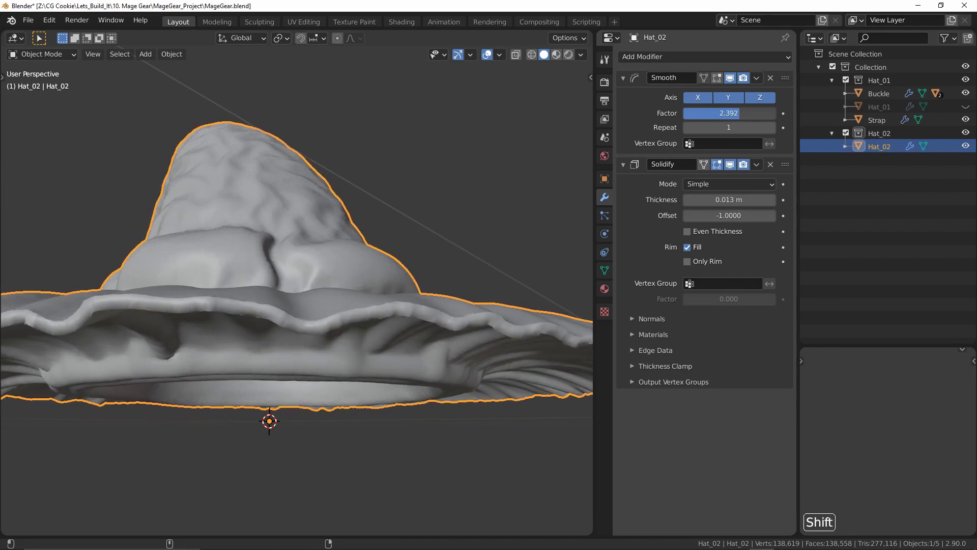
Set Hat_02's Solidify thickness to 0.022 m to thicken the brim
middle_click_drag(573, 148, 458, 204)
middle_click_drag(458, 203, 417, 224, "ctrl")
middle_click_drag(387, 239, 356, 265, "ctrl")
left_click_drag(728, 200, 746, 199)
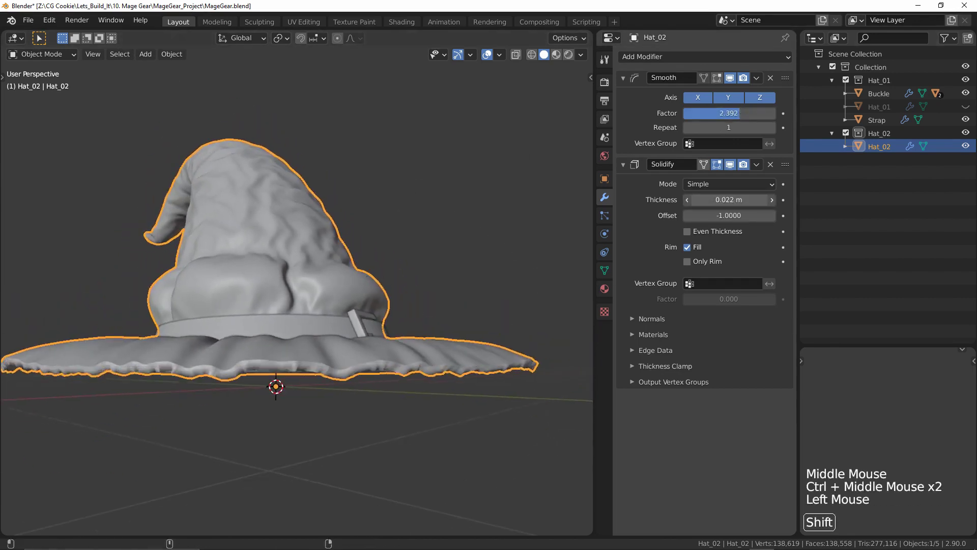